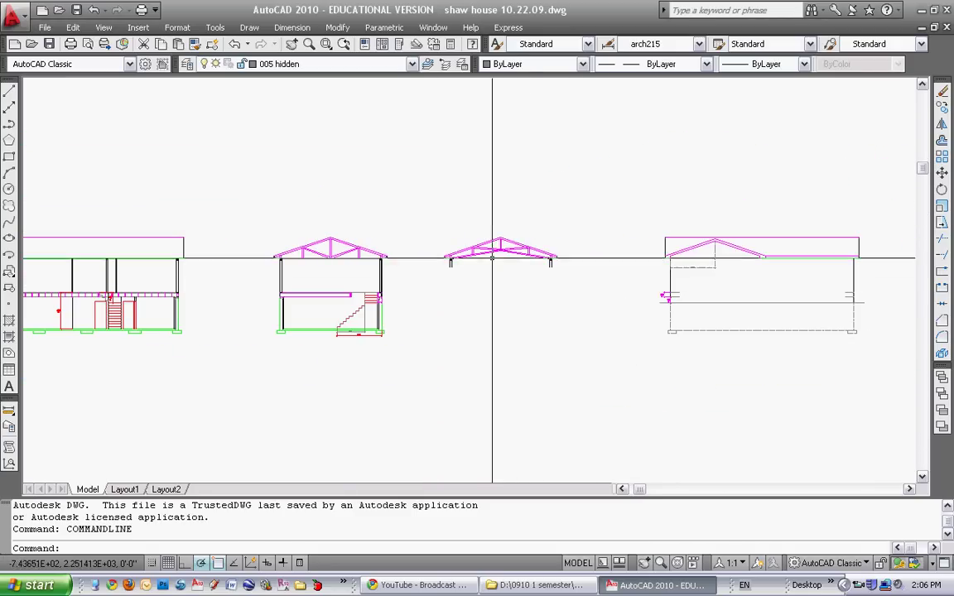
Erase the stray object near the right-hand sections using a selection window
mouse_move(669, 264)
middle_mouse_down()
mouse_move(578, 277)
mouse_move(589, 272)
middle_mouse_up()
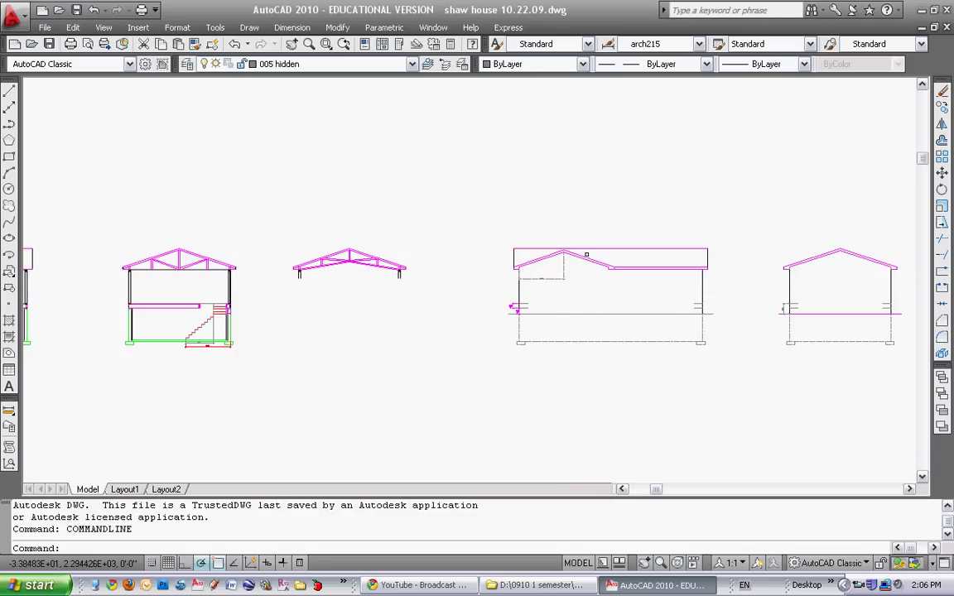
type("e")
key("Return")
left_click(572, 285)
left_click(534, 266)
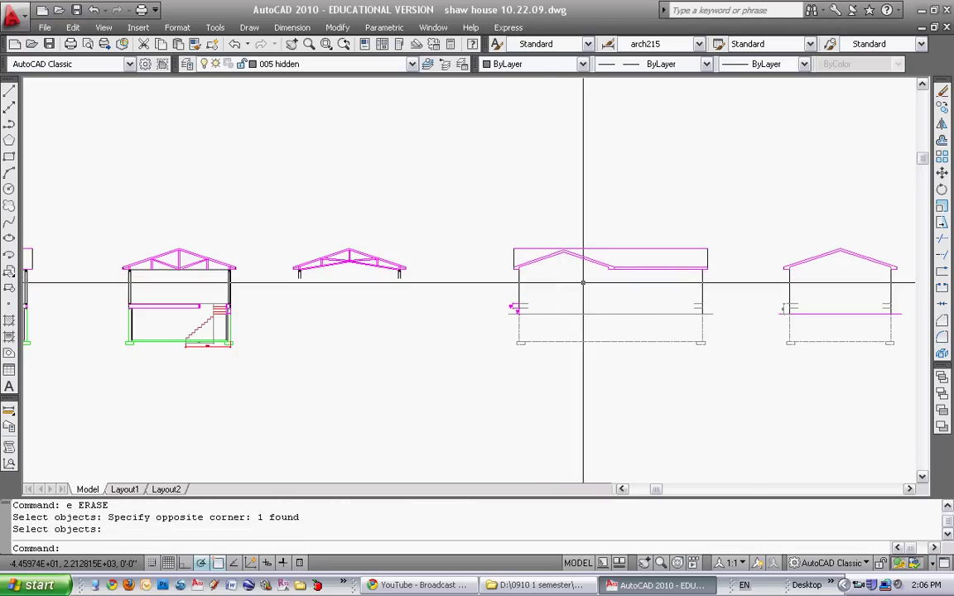
middle_click_drag(581, 276, 551, 274)
Pan and zoom in on the second elevation's roof truss
middle_click_drag(707, 286, 552, 290)
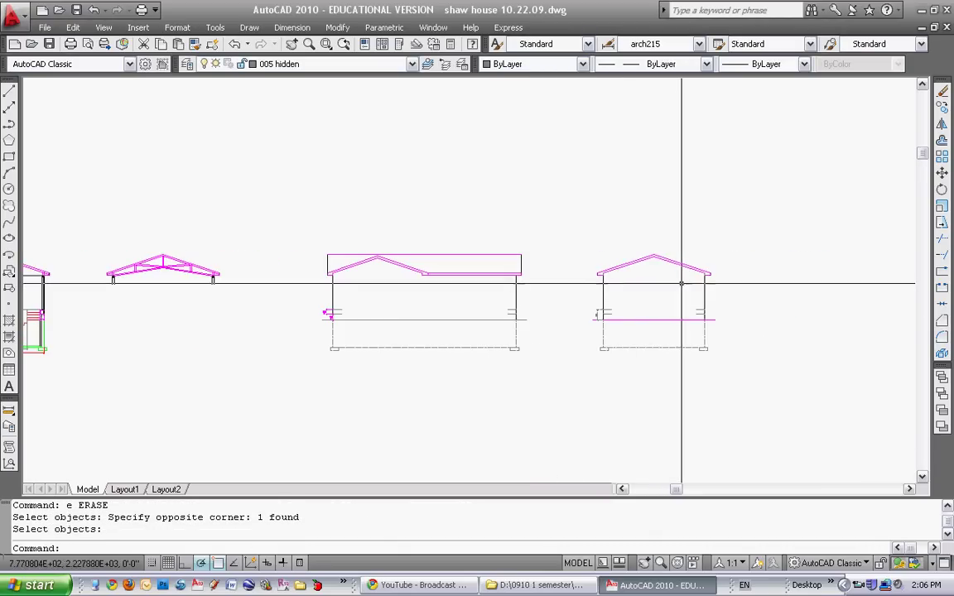
middle_click_drag(498, 321, 570, 326)
middle_click_drag(390, 317, 503, 322)
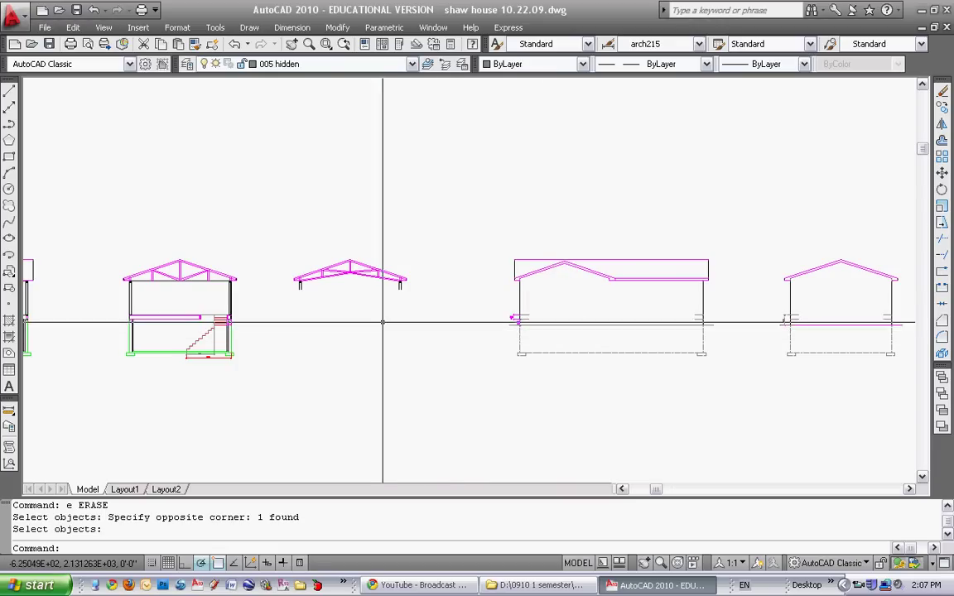
scroll(383, 322, "down", 4)
middle_click_drag(345, 326, 447, 314)
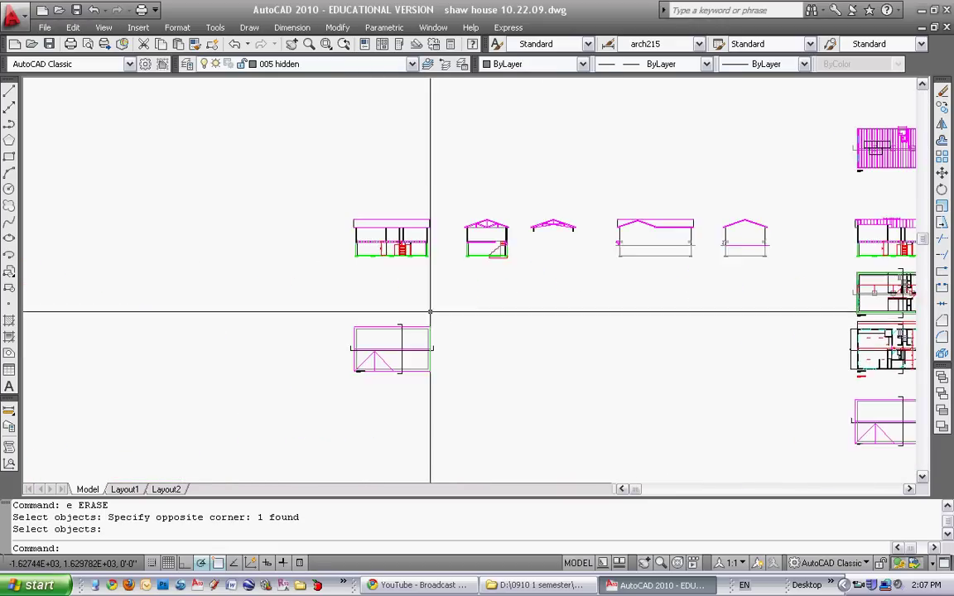
scroll(430, 312, "up", 4)
scroll(423, 223, "up", 1)
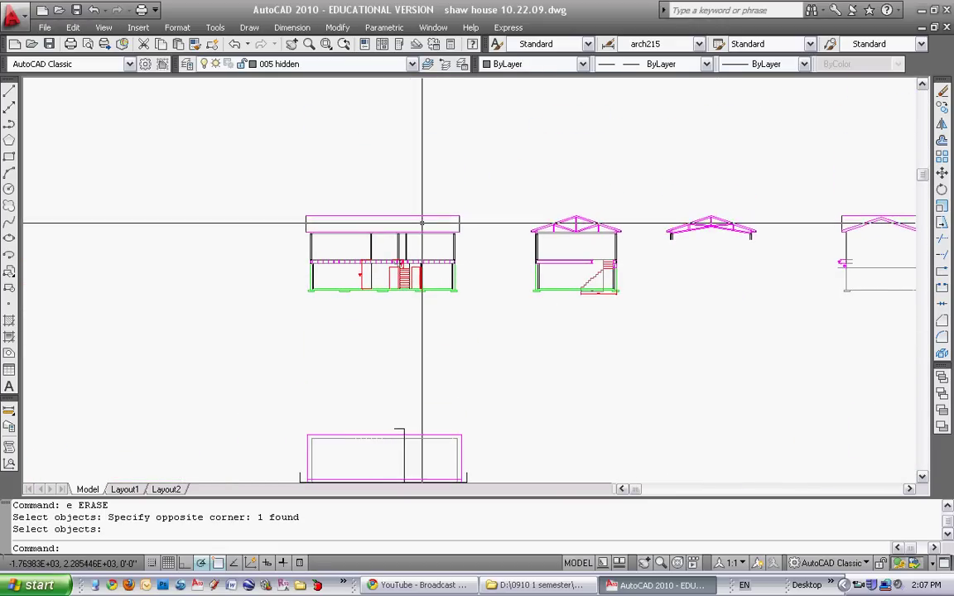
scroll(458, 232, "up", 2)
scroll(639, 225, "up", 2)
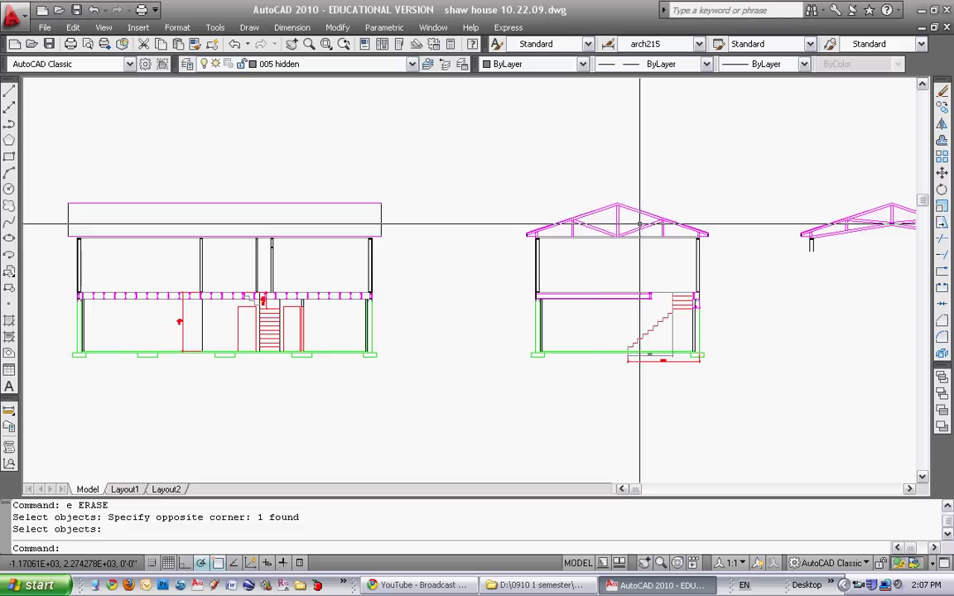
scroll(613, 220, "up", 7)
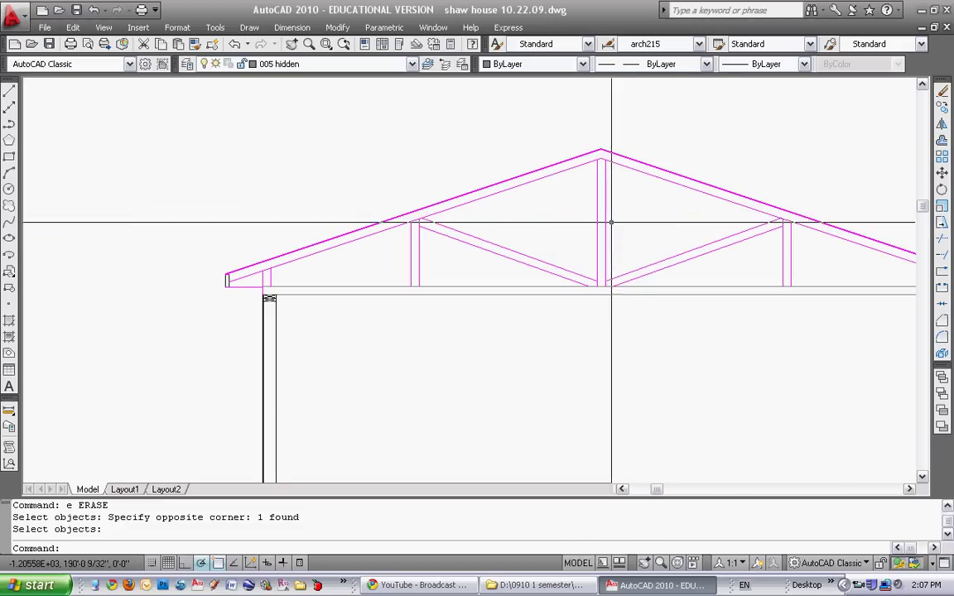
Draw a horizontal line from the truss peak across above the left elevation
left_click(10, 90)
scroll(607, 142, "up", 4)
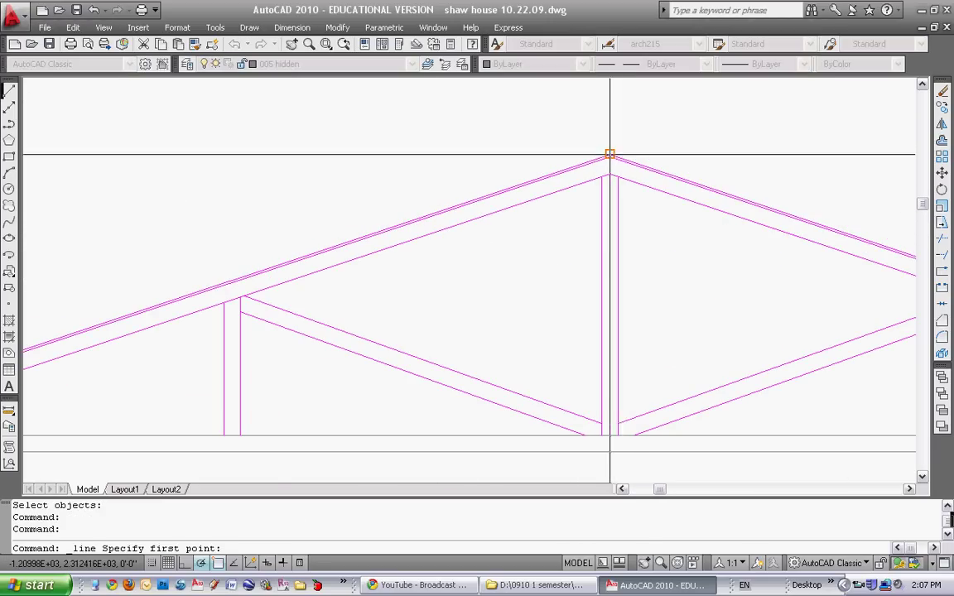
left_click(609, 155)
scroll(609, 154, "down", 5)
middle_click_drag(332, 290, 583, 290)
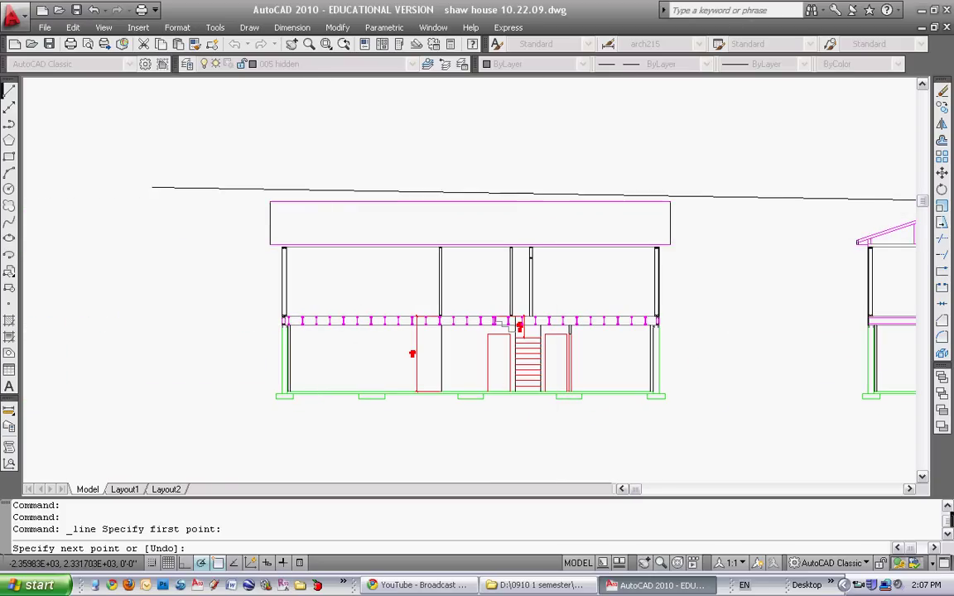
left_click(131, 202)
key("Return")
scroll(291, 209, "up", 4)
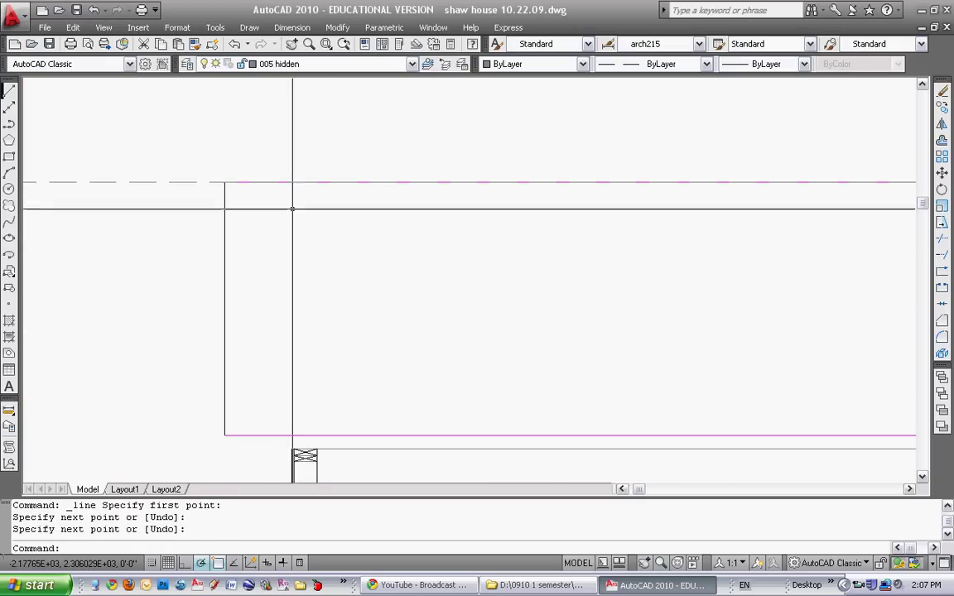
scroll(292, 209, "down", 4)
scroll(514, 258, "up", 4)
Draw a second horizontal line from the truss eave across the left house
left_click(10, 91)
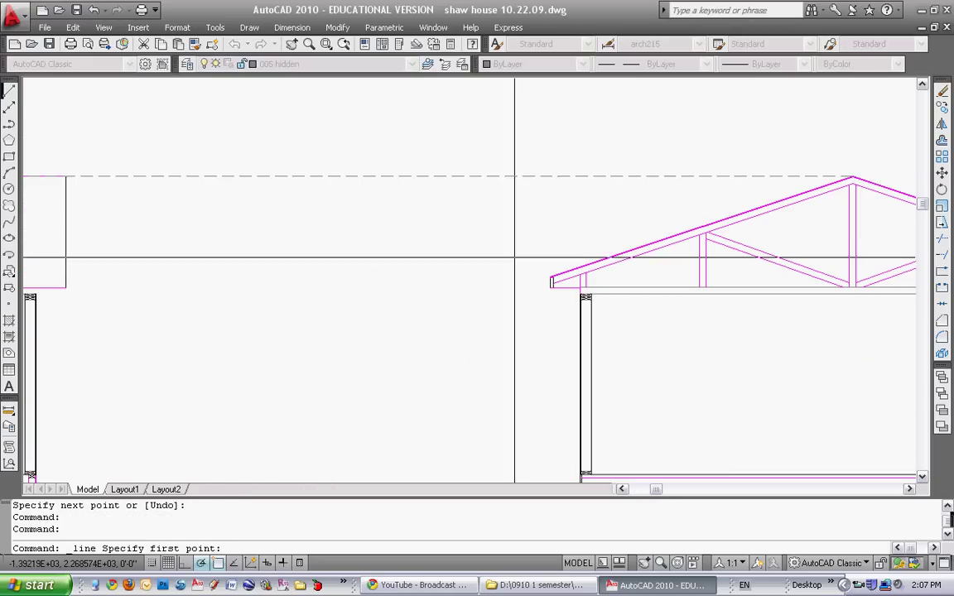
scroll(514, 258, "up", 2)
left_click(545, 311)
scroll(436, 329, "down", 4)
scroll(460, 313, "up", 2)
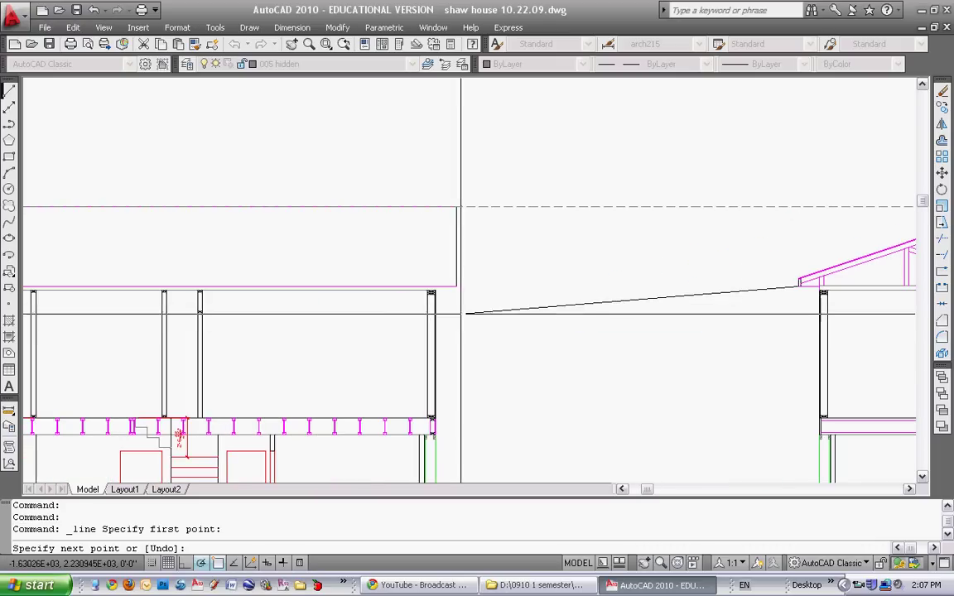
middle_click_drag(254, 335, 787, 308)
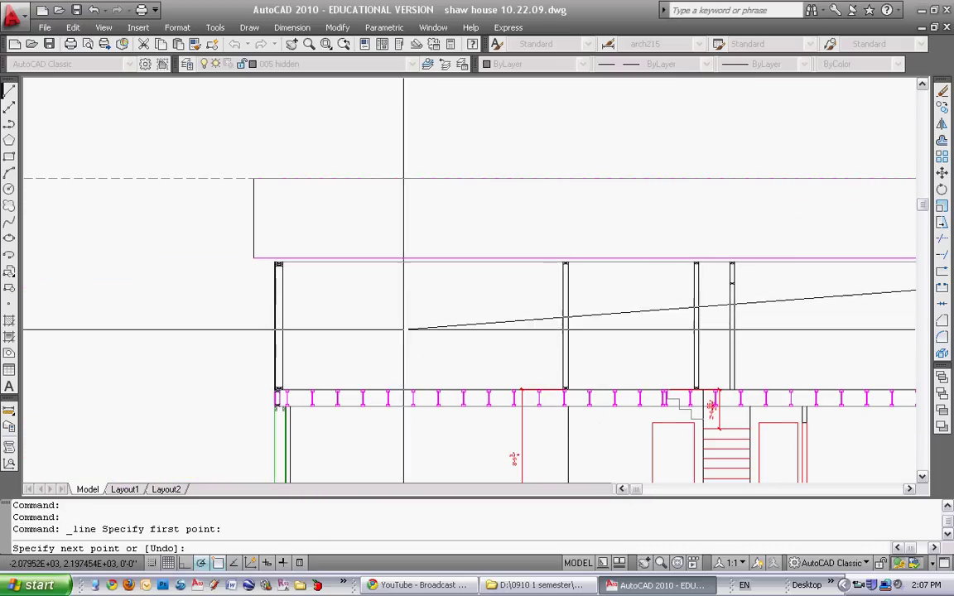
left_click(165, 258)
key("Return")
scroll(733, 246, "down", 3)
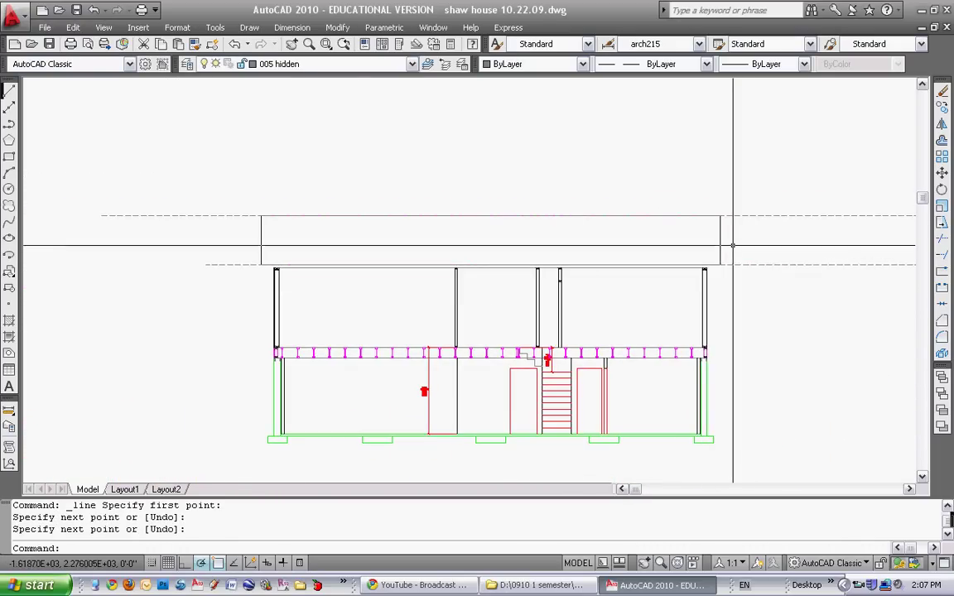
scroll(733, 245, "up", 2)
Window-select the roof box end lines, clear the selection, and begin erasing
left_click(733, 245)
left_click(18, 234)
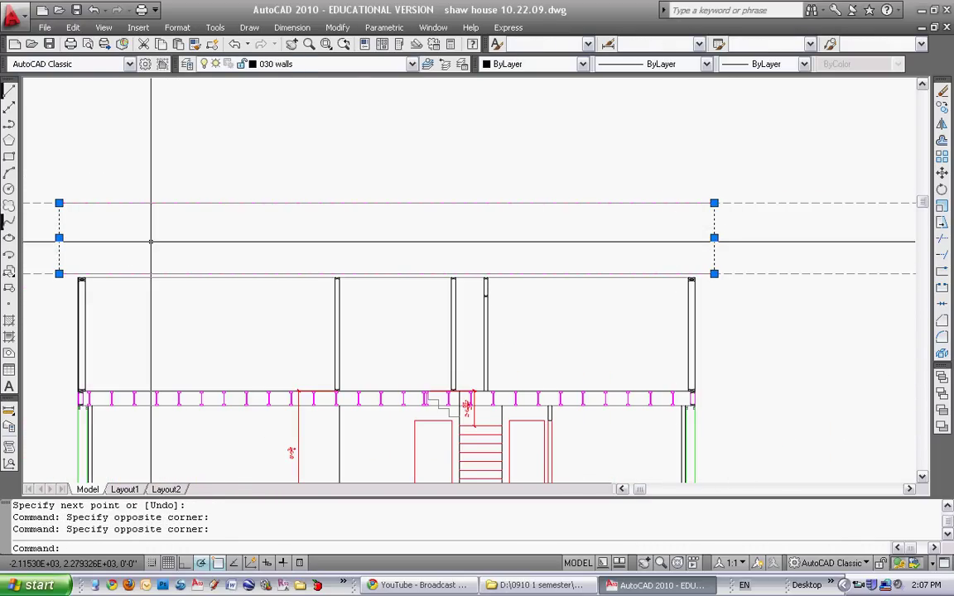
key("Escape")
key("Escape")
key("Escape")
scroll(187, 285, "up", 4)
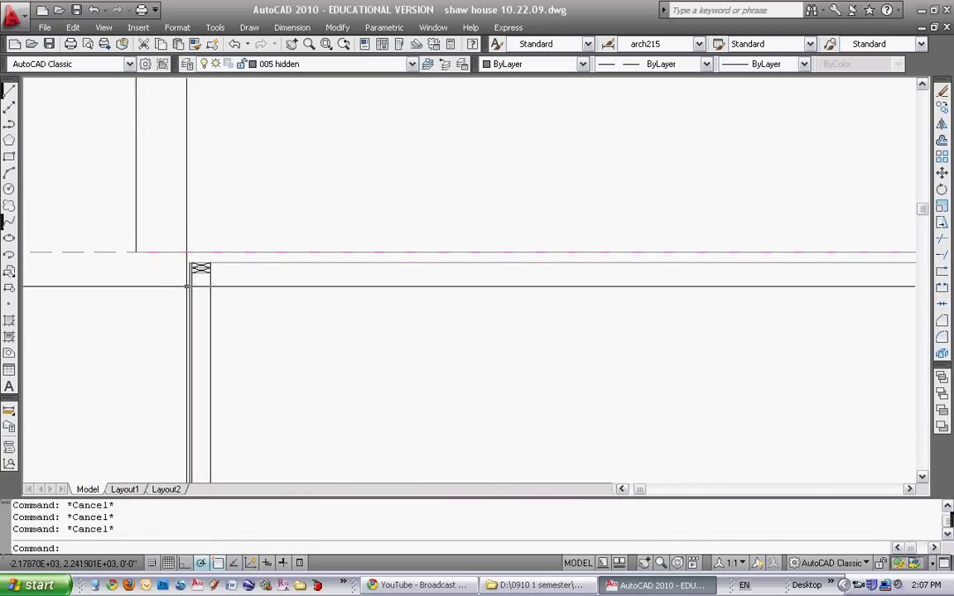
scroll(249, 250, "down", 4)
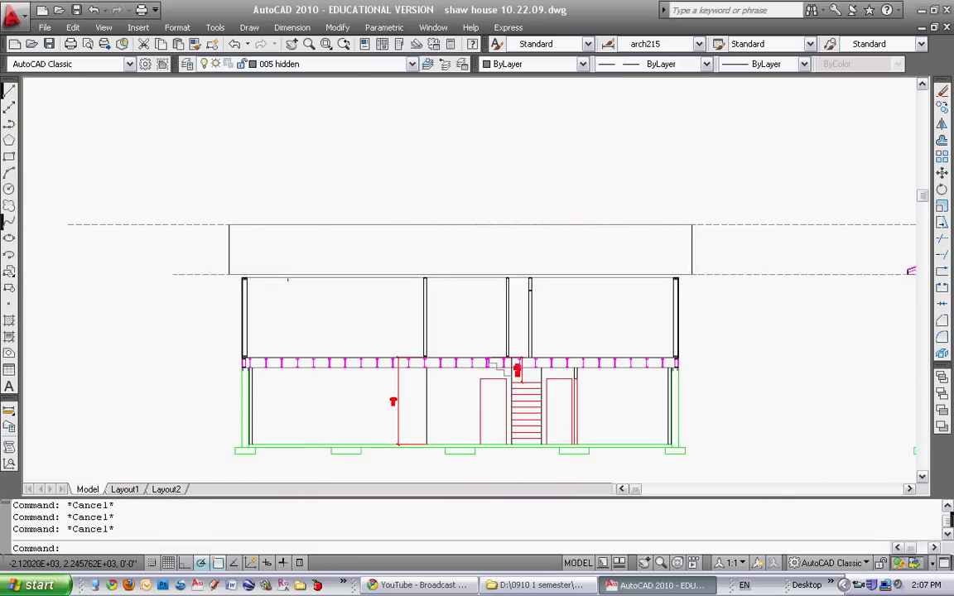
type("e")
key("Return")
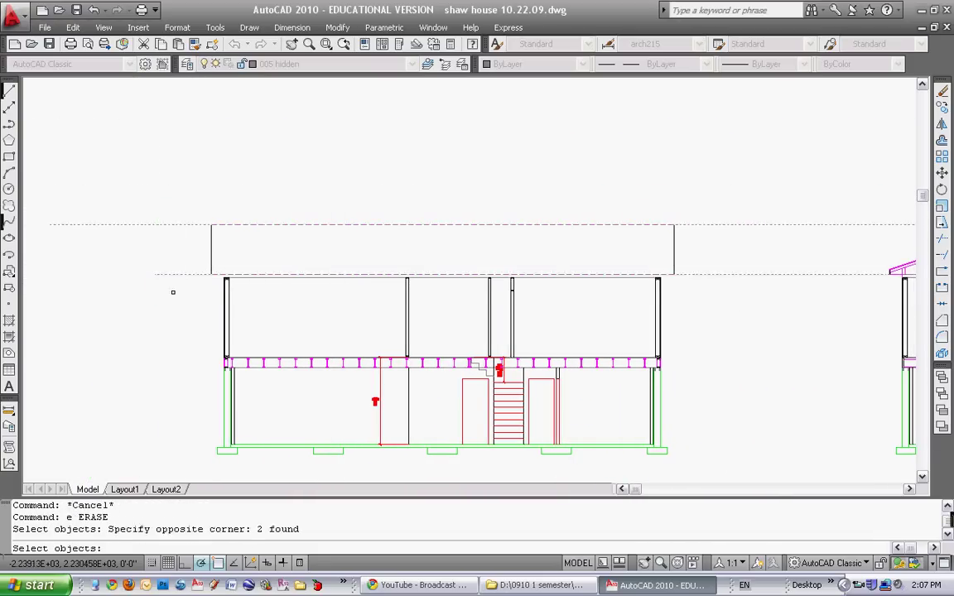
Make 005 floor roof the current layer
key("Escape")
key("Escape")
left_click(373, 64)
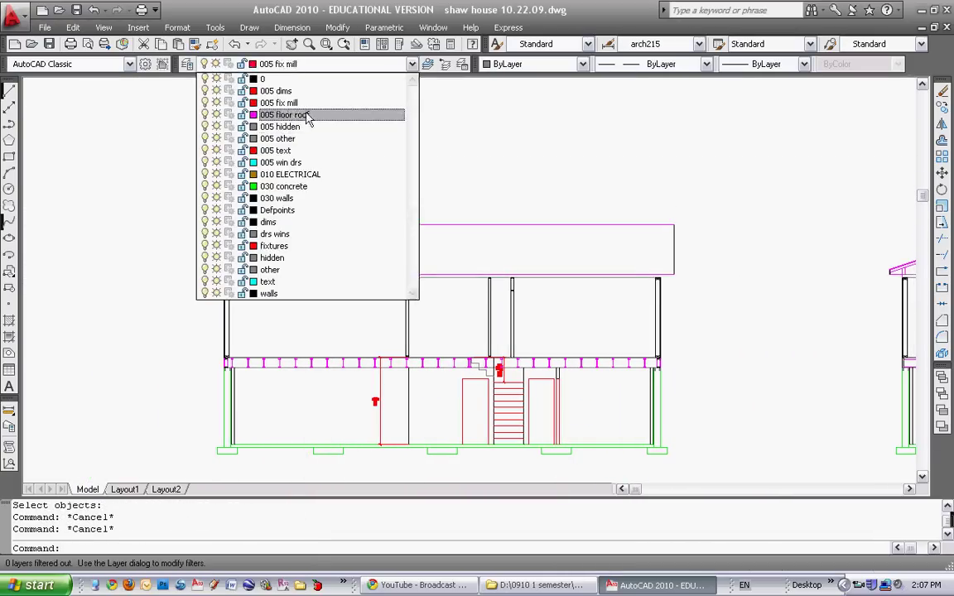
left_click(282, 116)
scroll(547, 269, "down", 4)
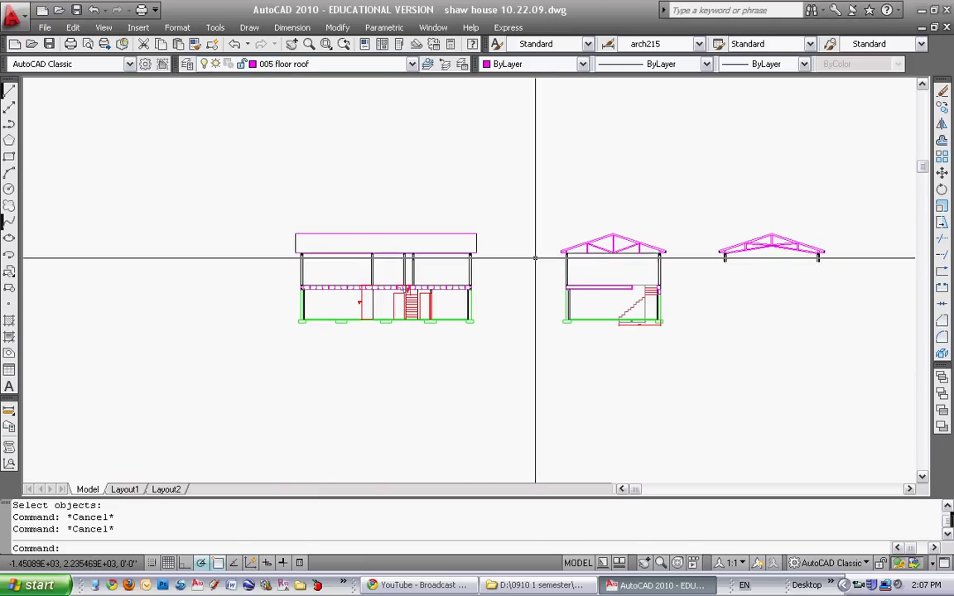
scroll(542, 251, "up", 2)
scroll(405, 249, "up", 3)
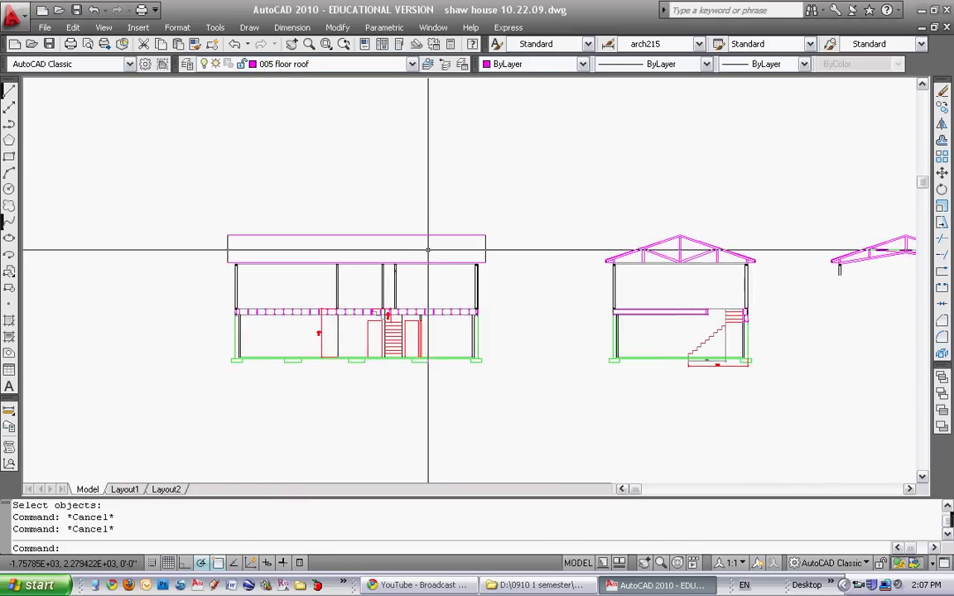
left_click(9, 92)
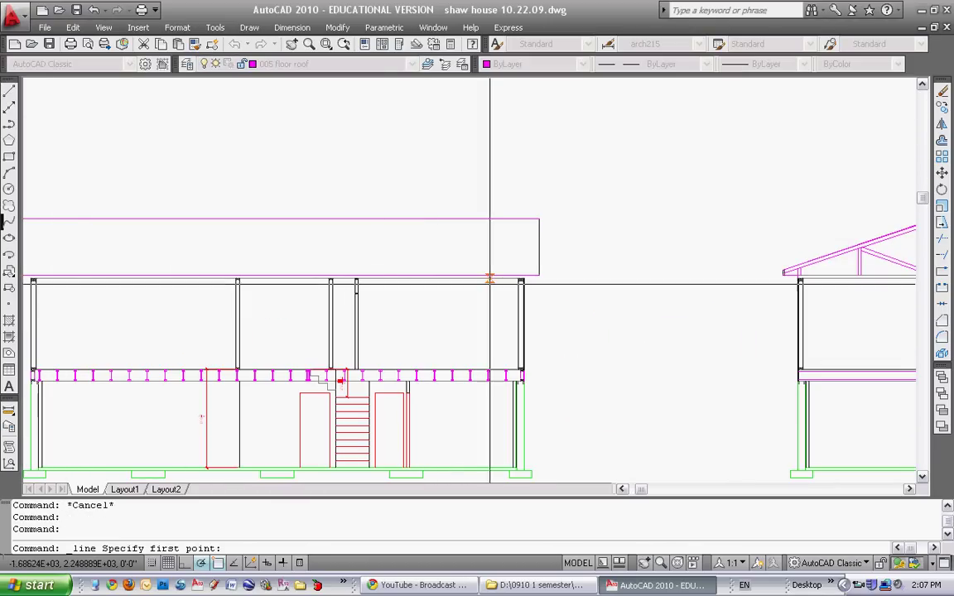
scroll(532, 273, "up", 2)
key("Escape")
key("Escape")
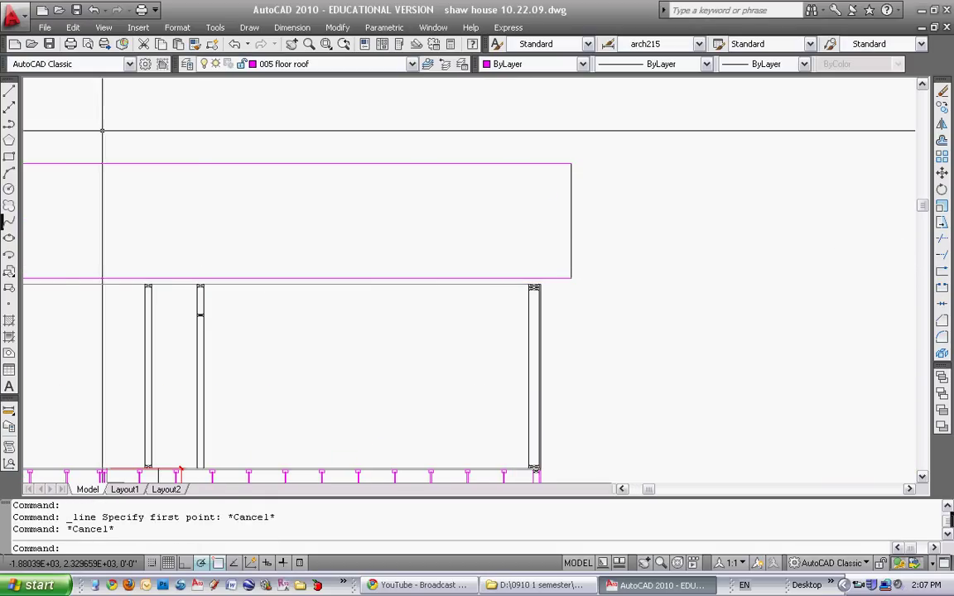
left_click(9, 92)
key("Escape")
key("Escape")
key("Escape")
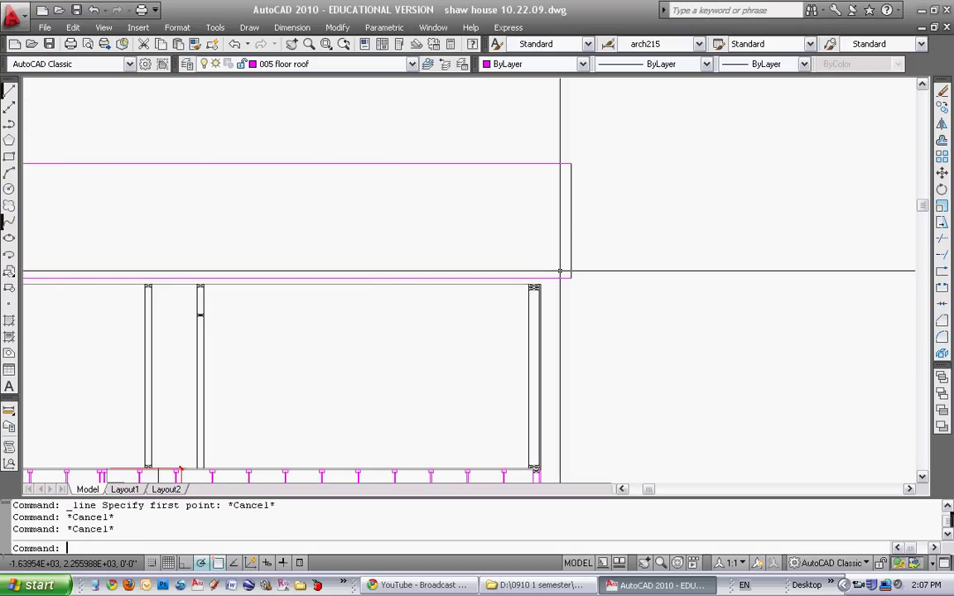
Erase the magenta bottom line of the roof box
type("e")
key("Return")
left_click(559, 272)
left_click(570, 281)
key("Return")
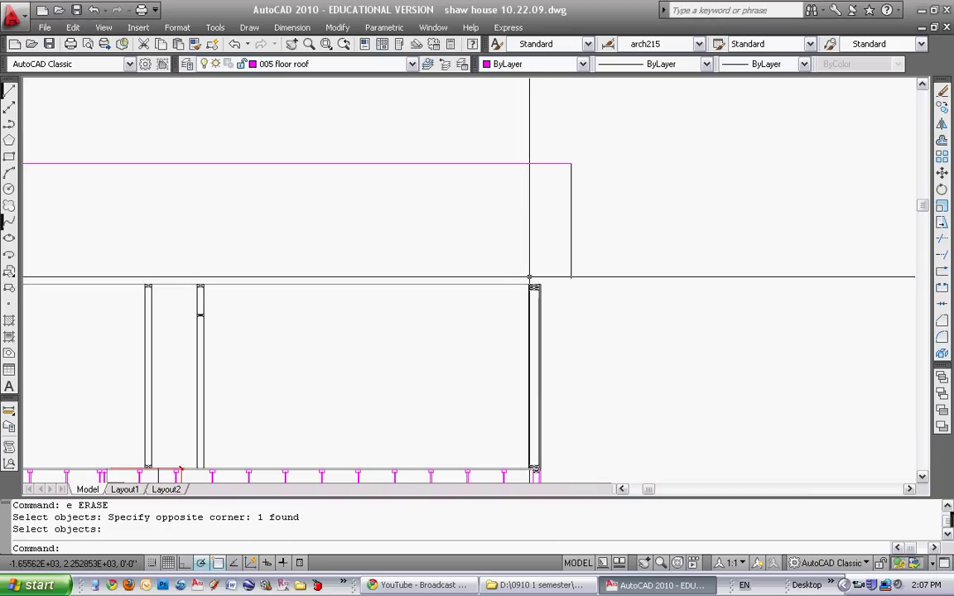
Draw a short line from the end of the roof line at the roof box's right end
left_click(9, 92)
middle_click_drag(552, 266, 354, 246)
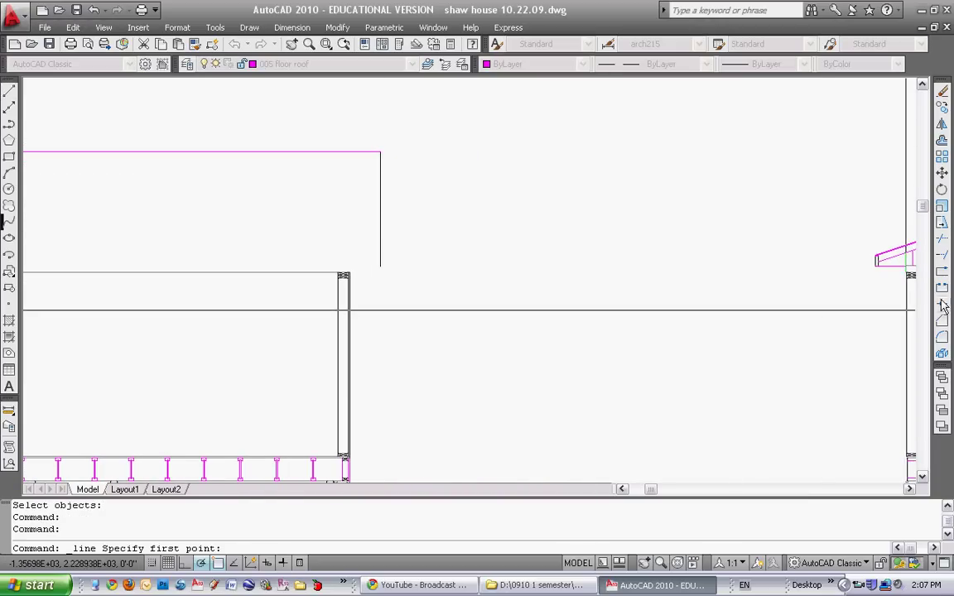
left_click(876, 262)
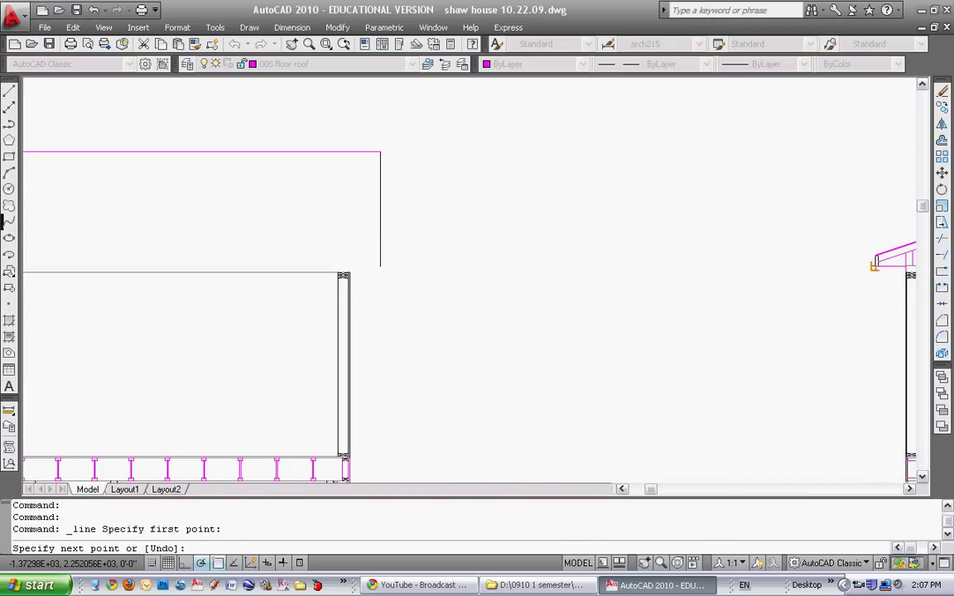
left_click(363, 266)
scroll(385, 265, "up", 3)
key("Escape")
key("Escape")
Erase the stray object with a crossing window
type("e")
key("Return")
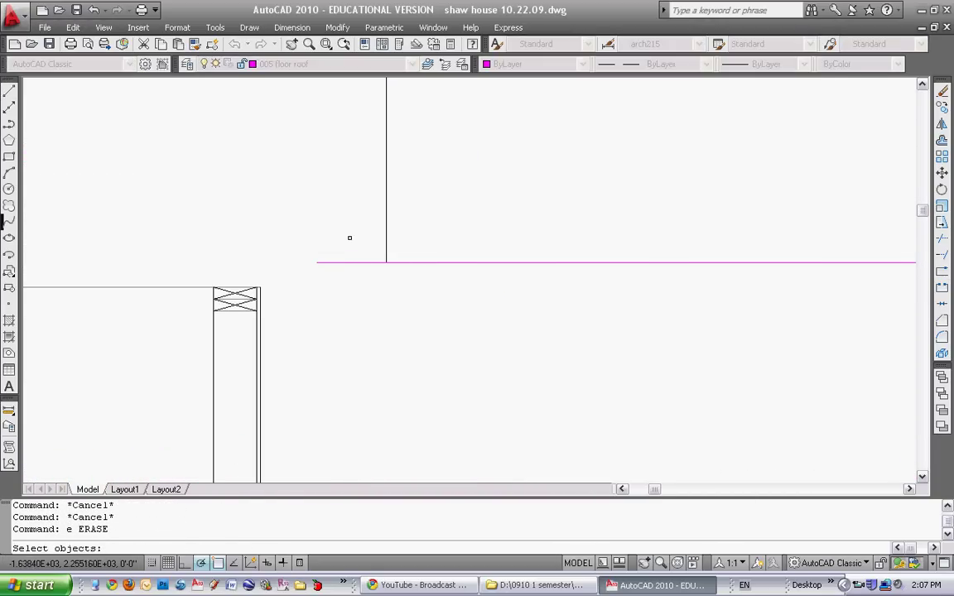
left_click_drag(350, 238, 331, 277)
key("Return")
mouse_move(330, 277)
middle_mouse_down()
mouse_move(335, 269)
mouse_move(345, 276)
middle_mouse_up()
scroll(410, 282, "down", 2)
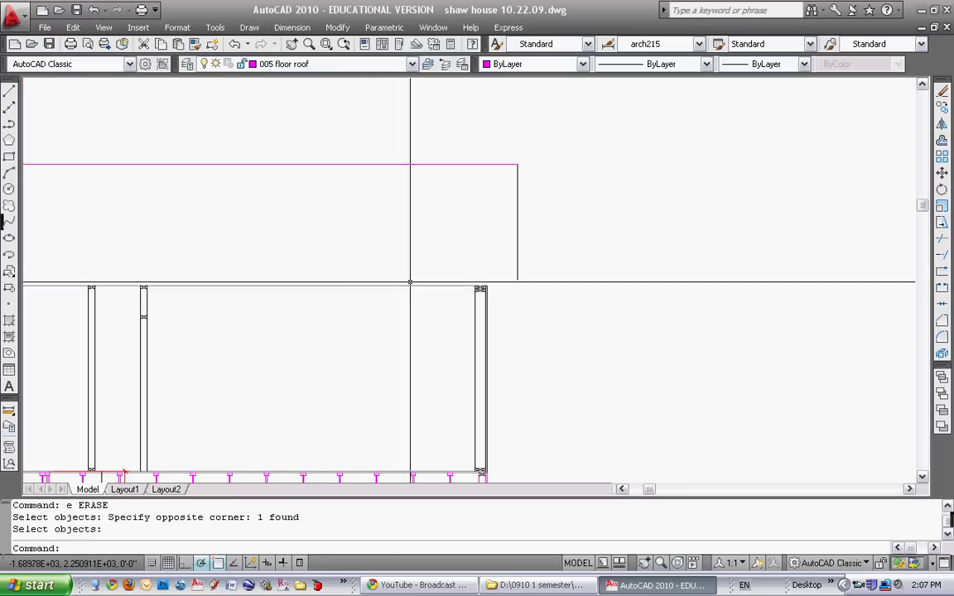
key("Escape")
scroll(560, 219, "up", 5)
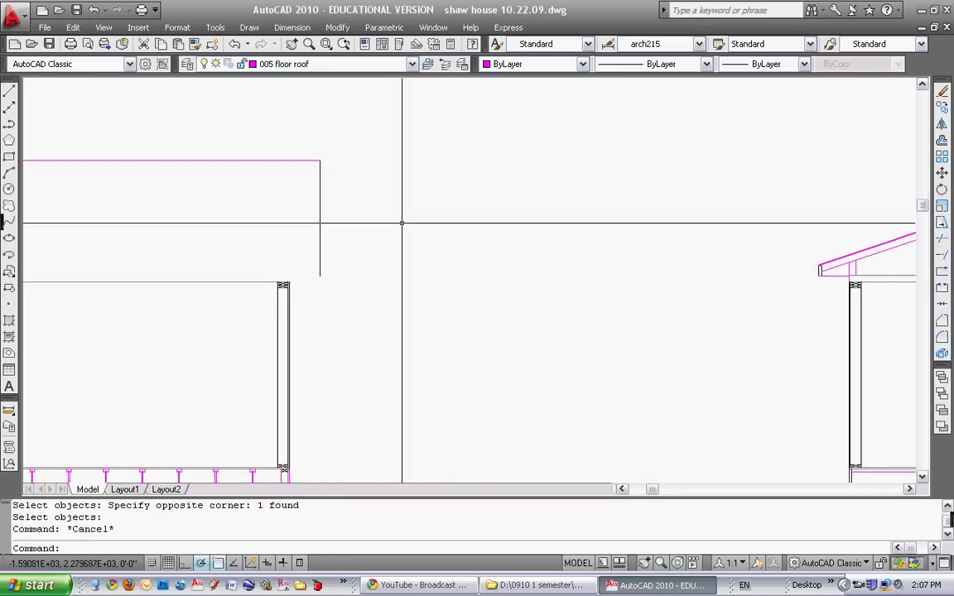
Draw a line from the truss ridge across to the left house section
left_click(10, 91)
scroll(608, 157, "up", 3)
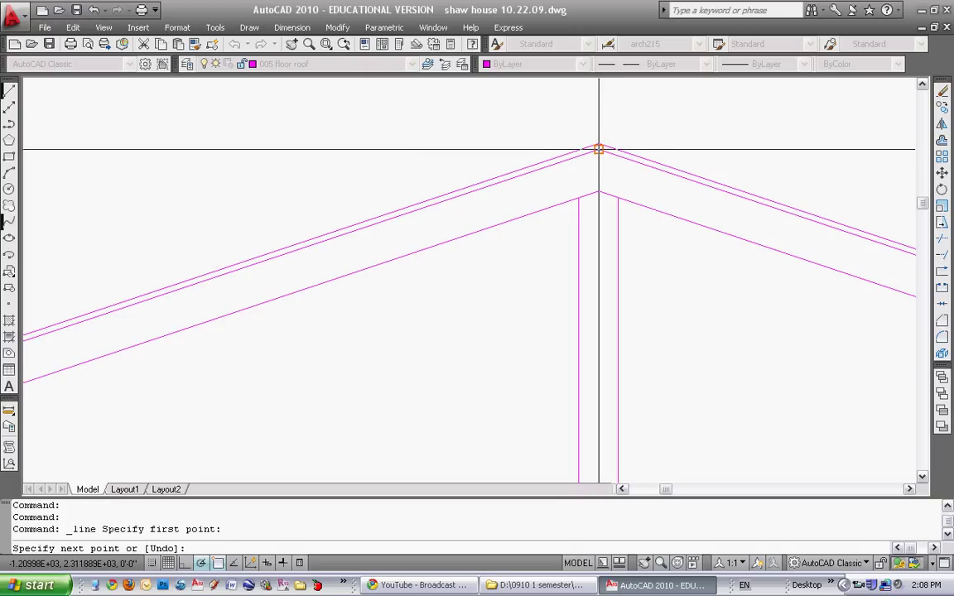
scroll(599, 150, "down", 10)
middle_click_drag(575, 224, 718, 240)
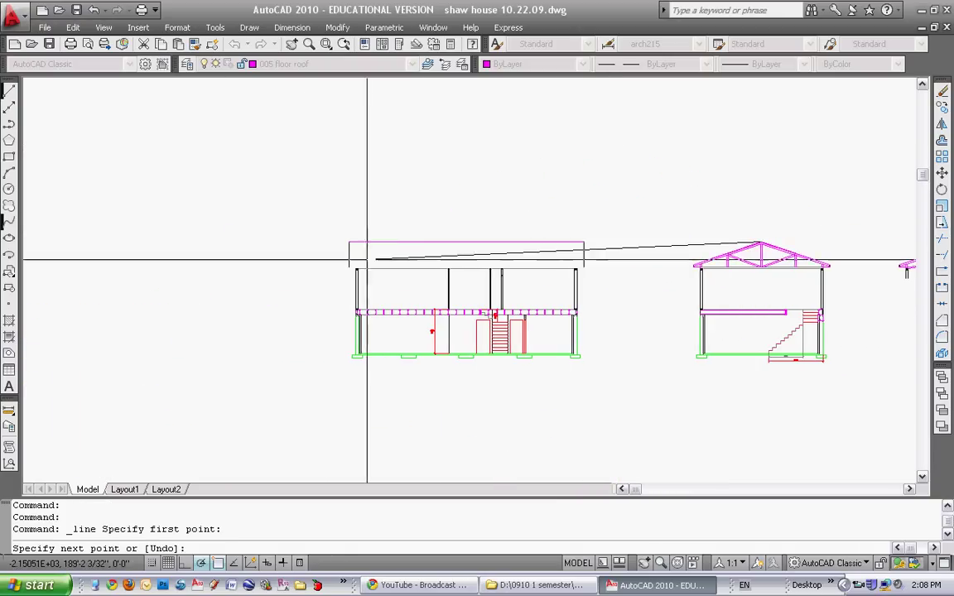
left_click(313, 248)
key("Return")
scroll(315, 241, "up", 5)
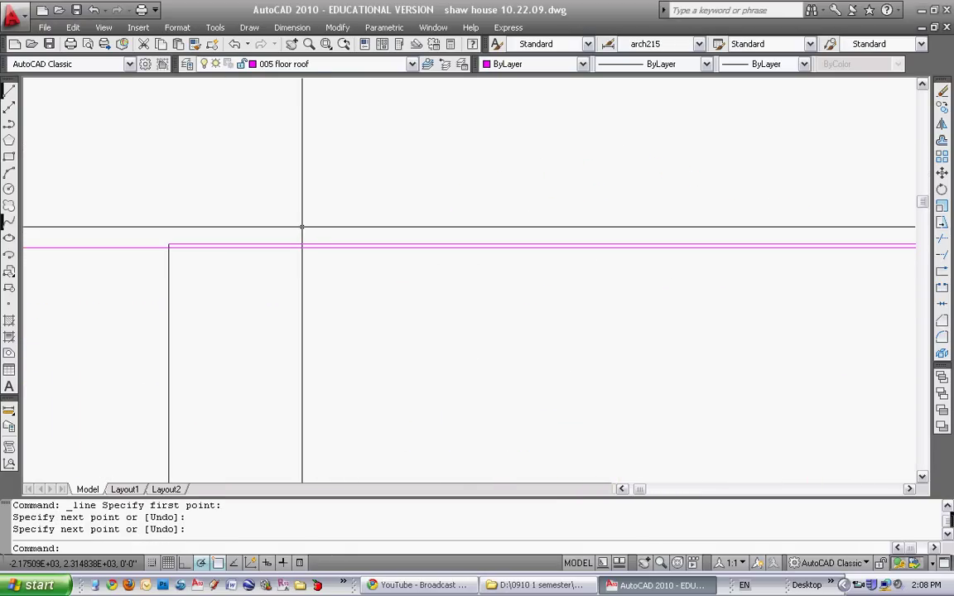
Start Trim with the three vertical end lines as cutting edges
type("tr")
key("Return")
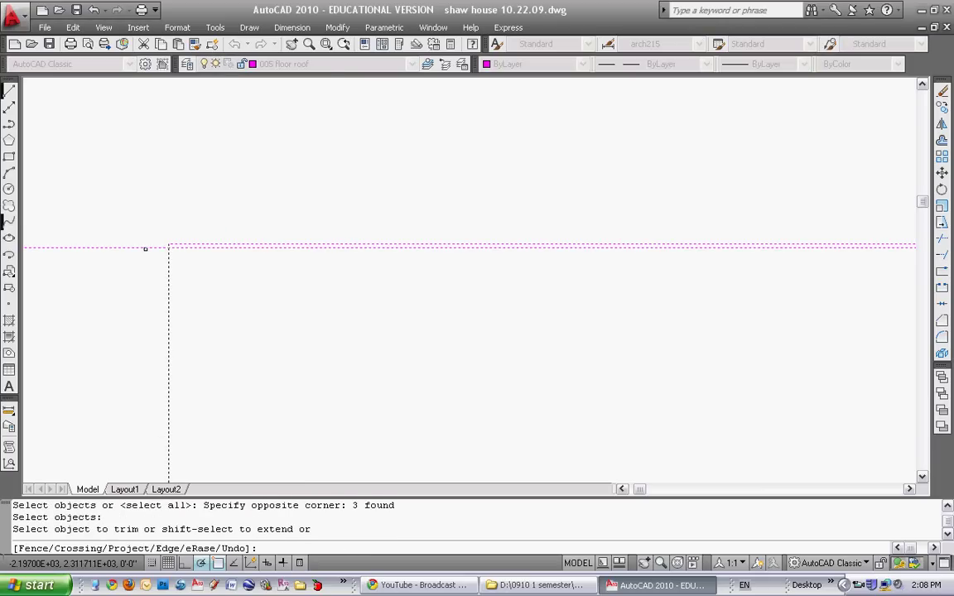
scroll(145, 249, "down", 3)
middle_click_drag(349, 268, 392, 251)
key("Escape")
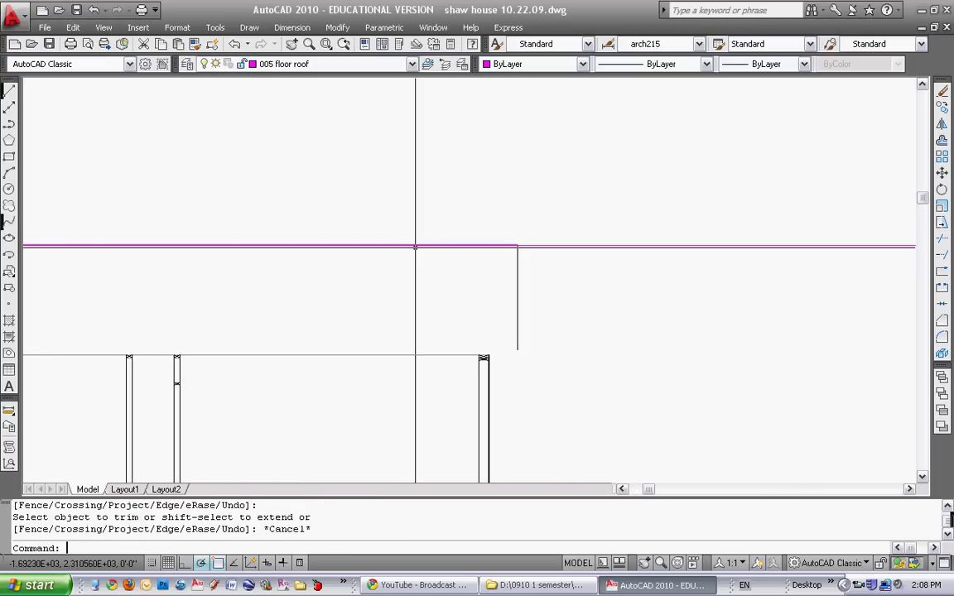
type("tr")
key("Return")
left_click(532, 254)
left_click(462, 220)
key("Return")
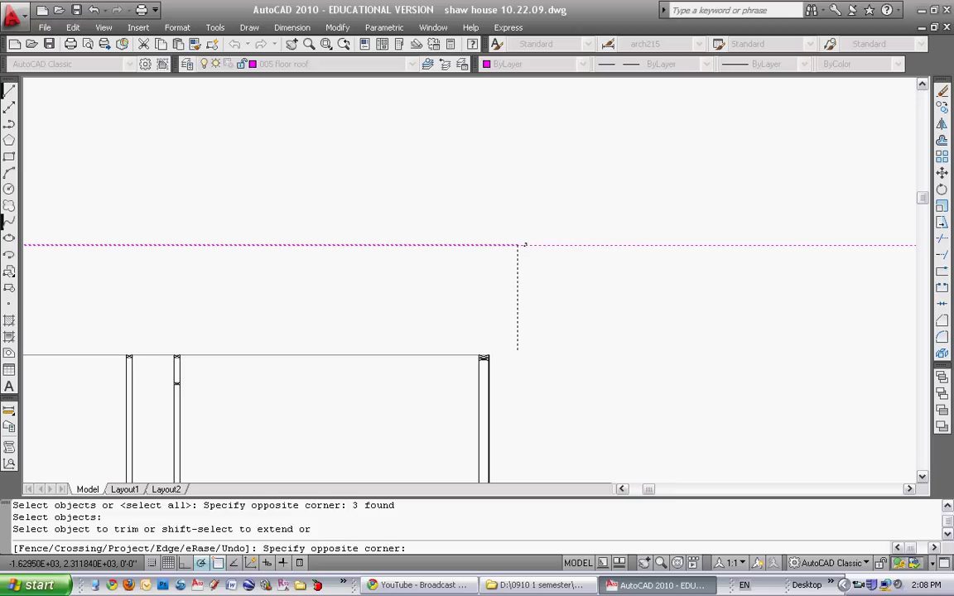
Trim the magenta line ends back to the vertical end lines
left_click(521, 245)
key("Escape")
scroll(549, 251, "up", 2)
scroll(460, 237, "down", 1)
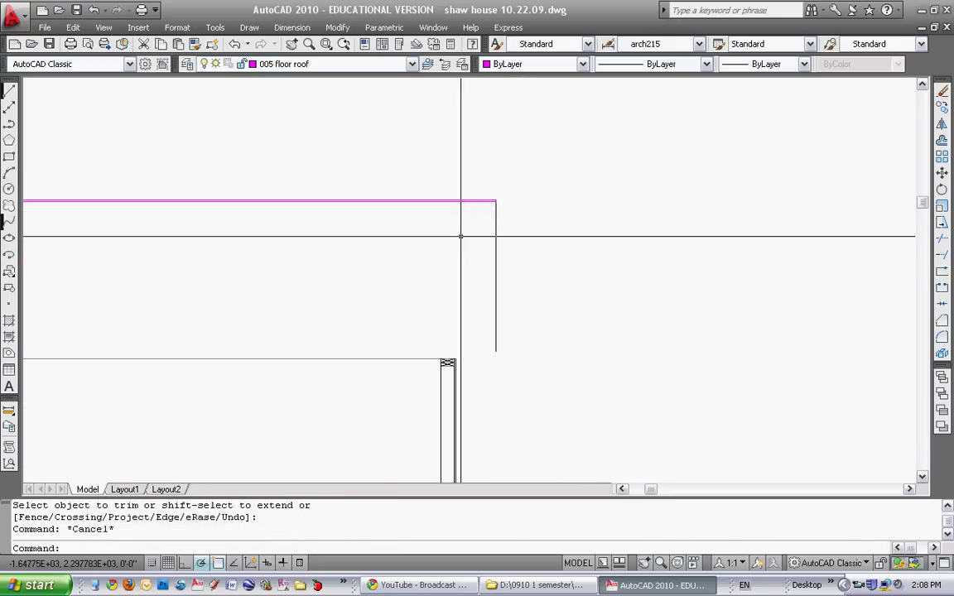
scroll(415, 251, "down", 2)
mouse_move(415, 251)
middle_mouse_down()
mouse_move(438, 258)
mouse_move(492, 242)
mouse_move(418, 254)
middle_mouse_up()
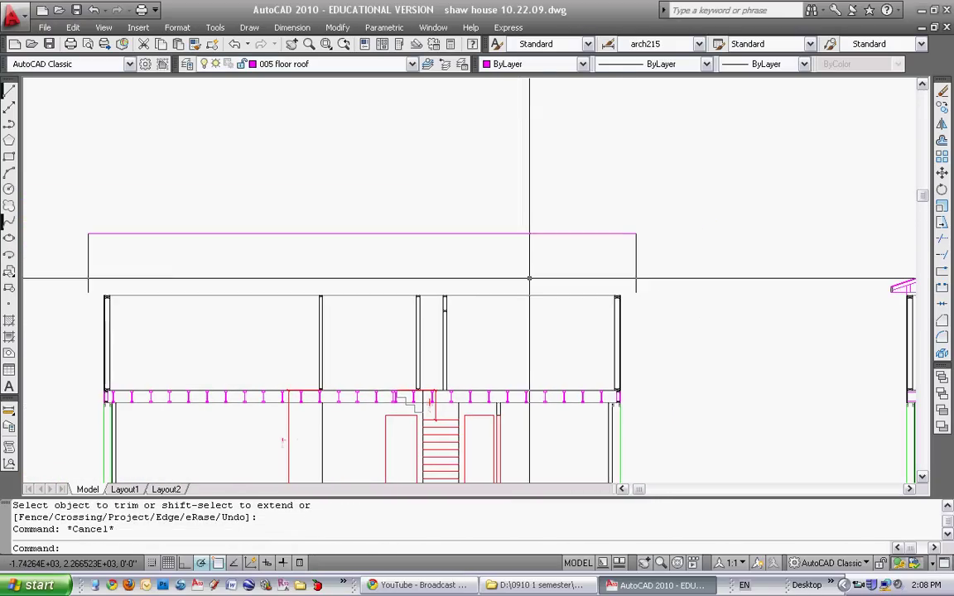
Offset the vertical magenta stud line 1.5 to give the stud its width
left_click(9, 91)
left_click(520, 296)
scroll(536, 234, "up", 3)
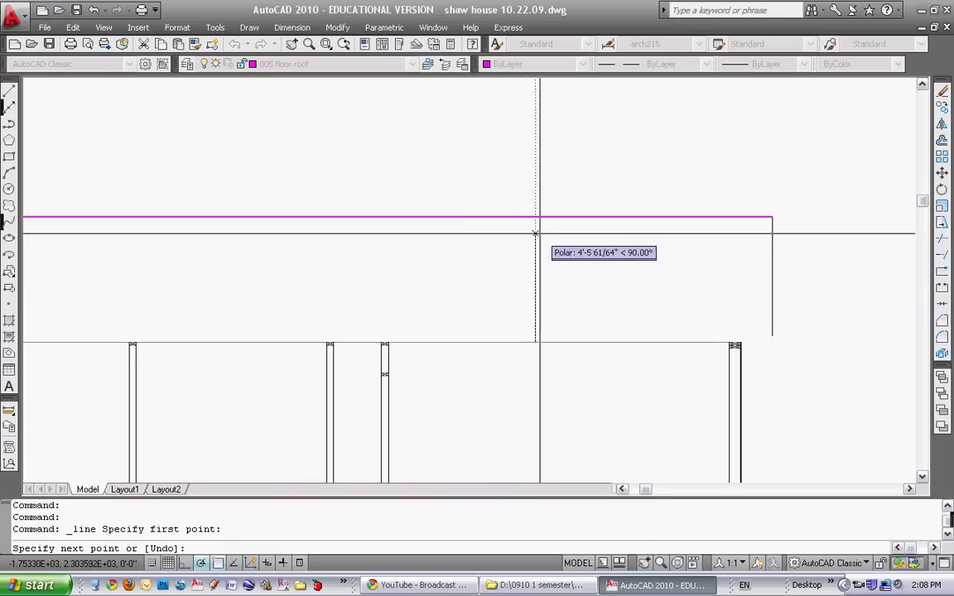
key("Escape")
scroll(586, 281, "down", 3)
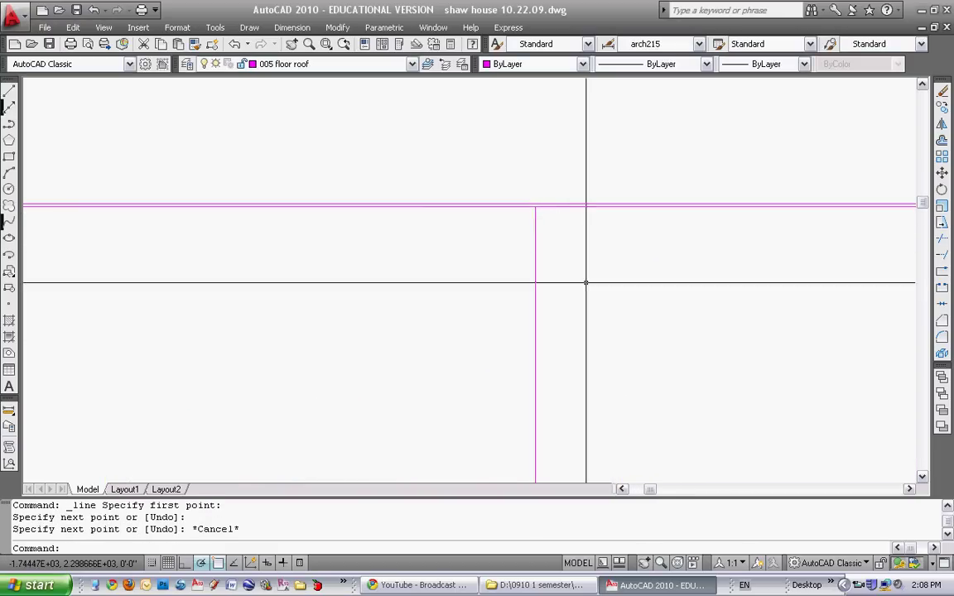
type("o")
key("Return")
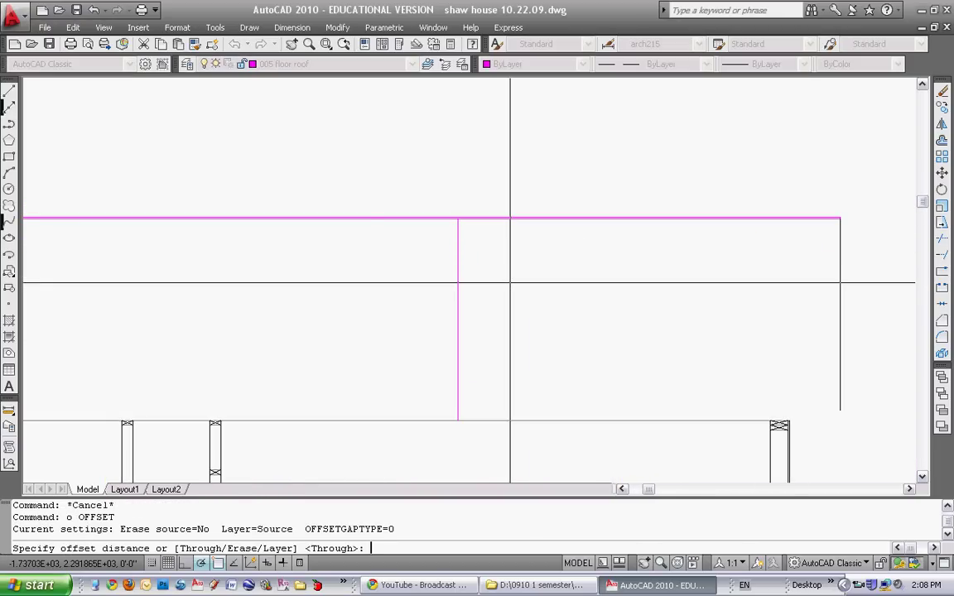
type("1.5")
key("Return")
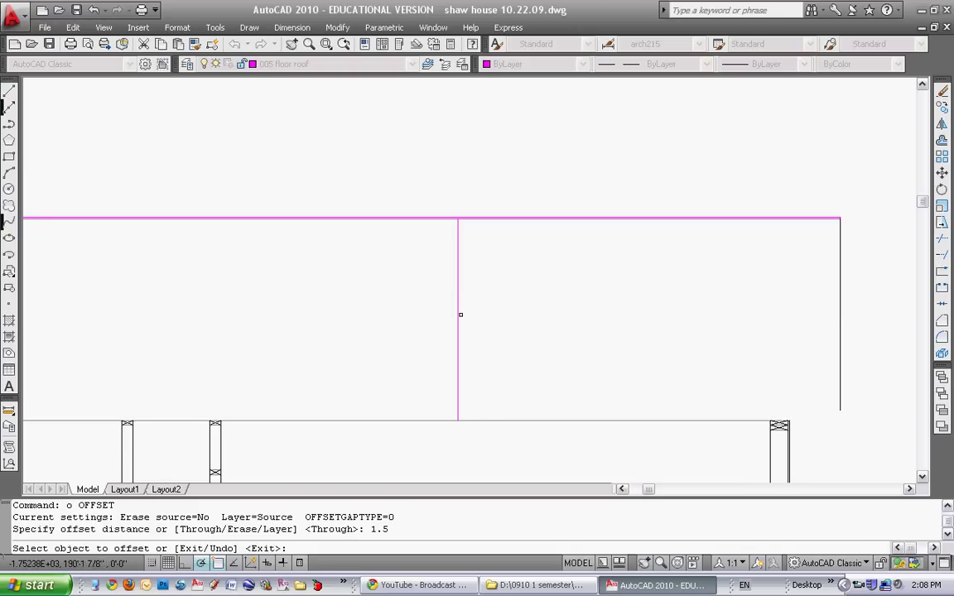
left_click(460, 315)
left_click(489, 324)
key("Escape")
Offset the top plate line 3.5 downward to form the block depth
scroll(540, 362, "down", 3)
scroll(629, 372, "up", 3)
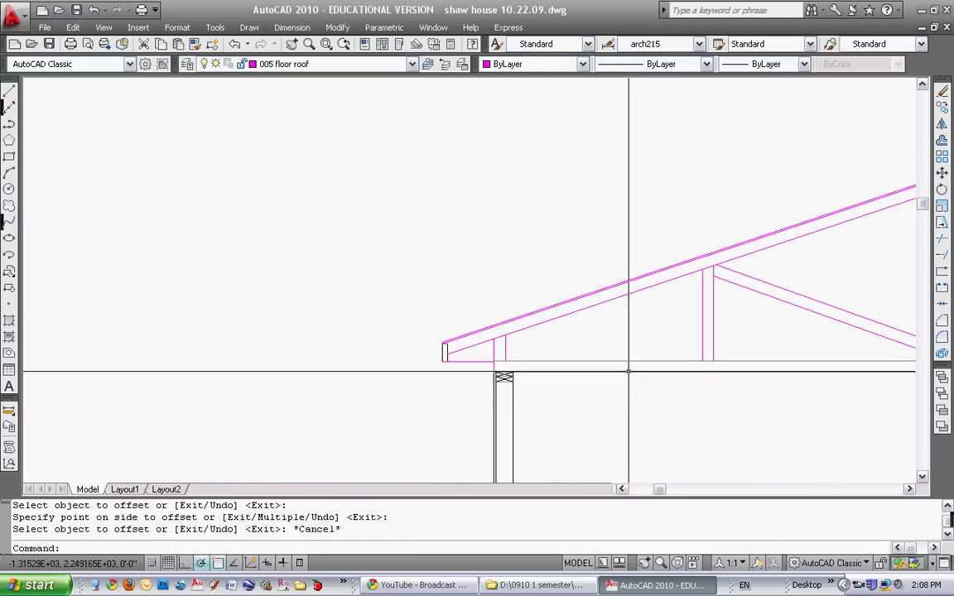
scroll(436, 347, "down", 3)
scroll(526, 334, "up", 5)
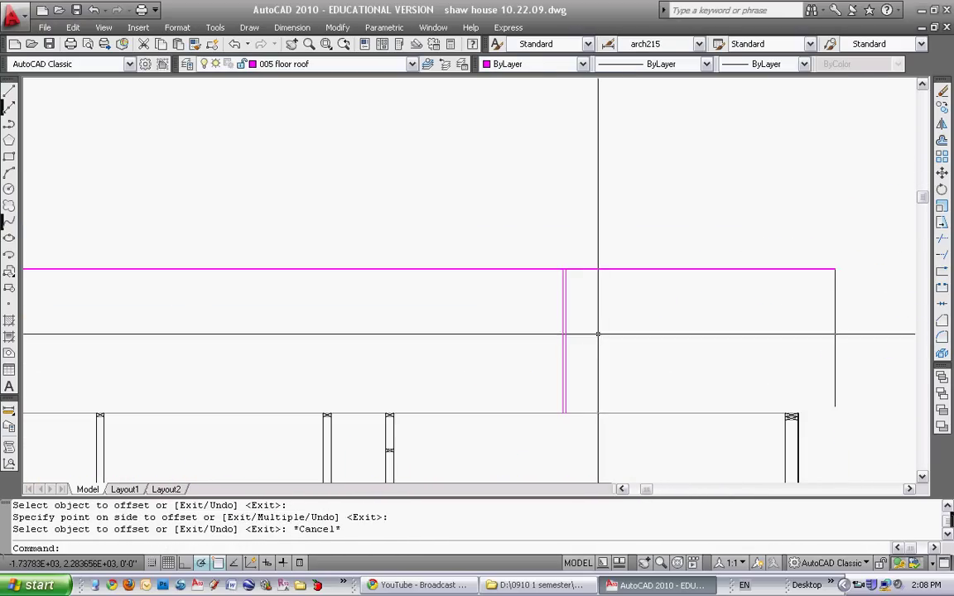
middle_click_drag(597, 335, 582, 323)
scroll(546, 279, "up", 2)
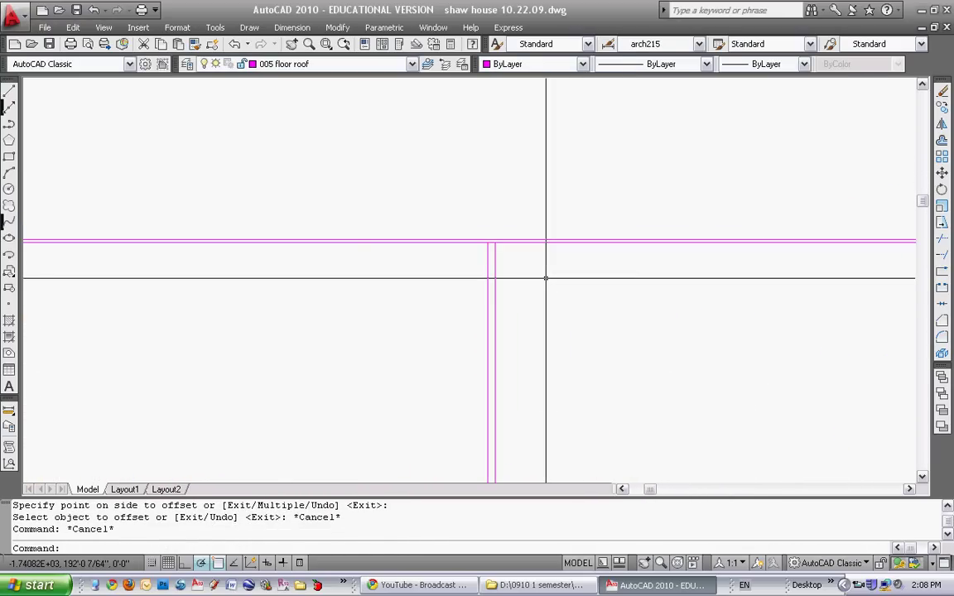
type("o")
key("Return")
type("3.5")
key("Return")
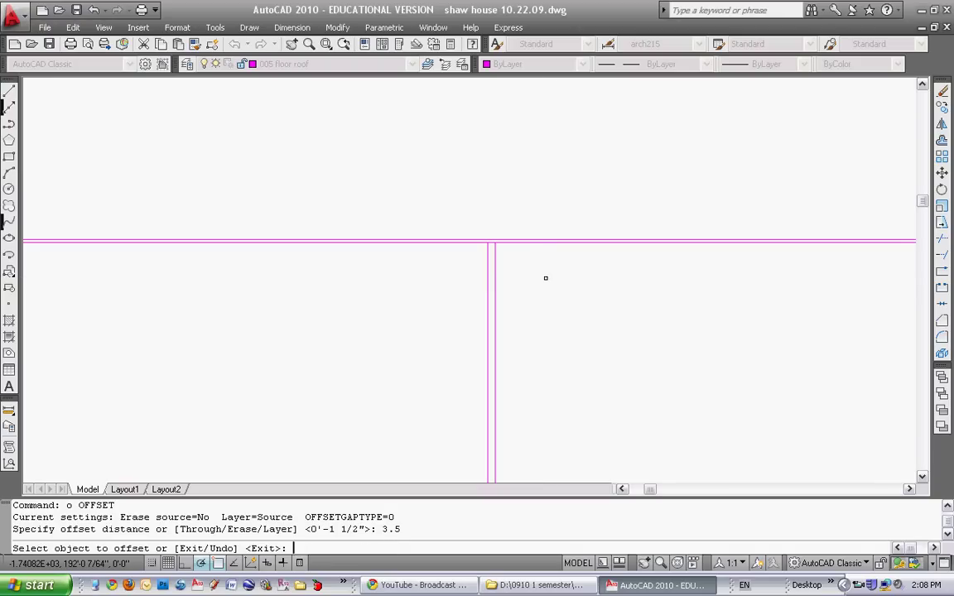
left_click(530, 243)
left_click(585, 440)
scroll(550, 367, "down", 2)
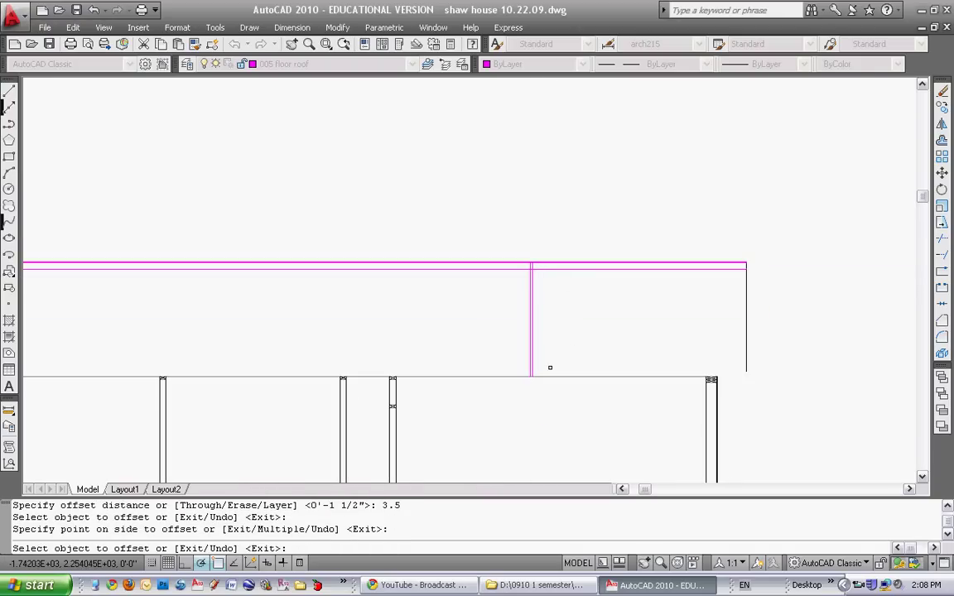
key("Escape")
Trim the overlapping lines around the stud using a crossing window
type("tr")
key("Return")
scroll(546, 276, "up", 4)
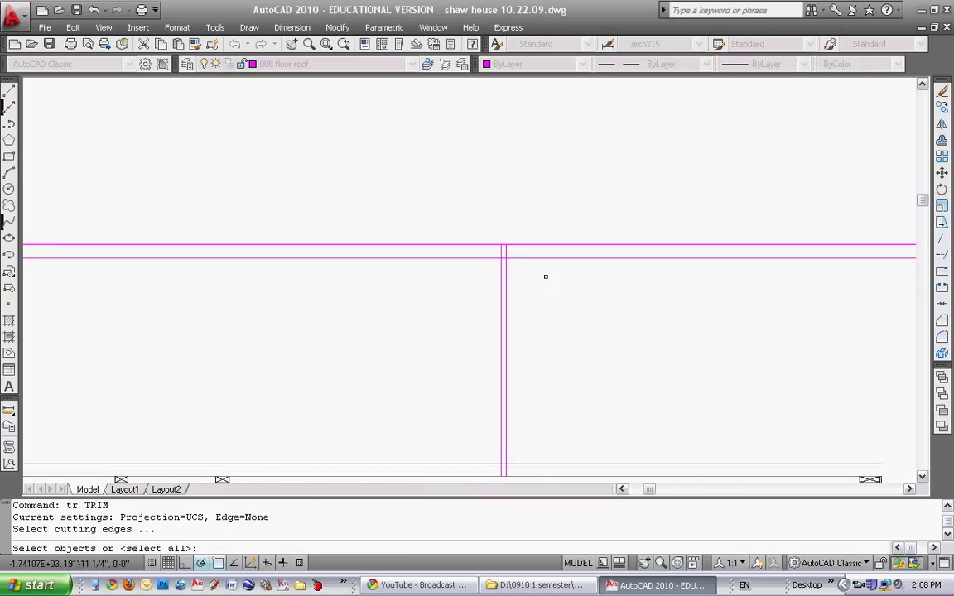
left_click(462, 474)
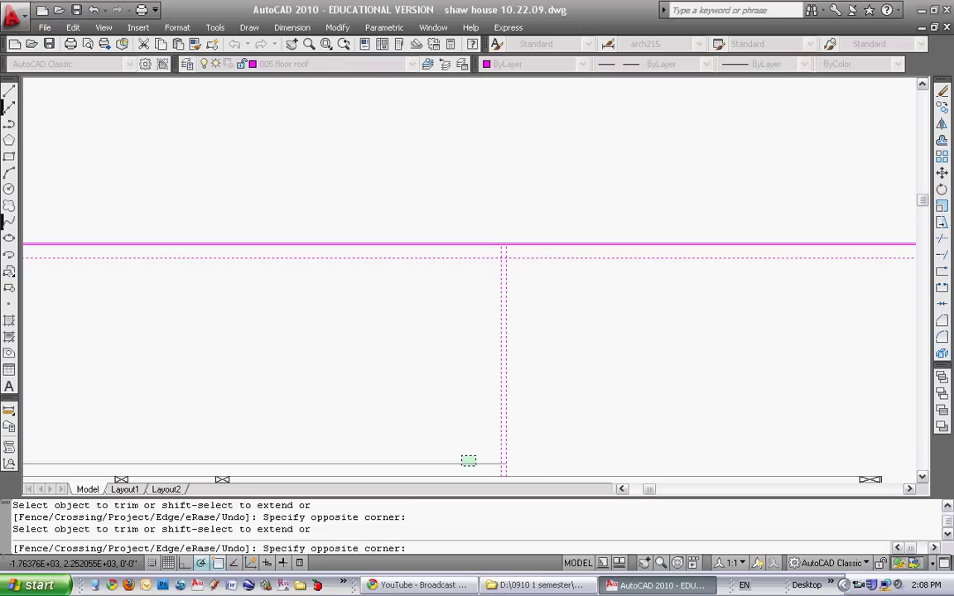
key("Escape")
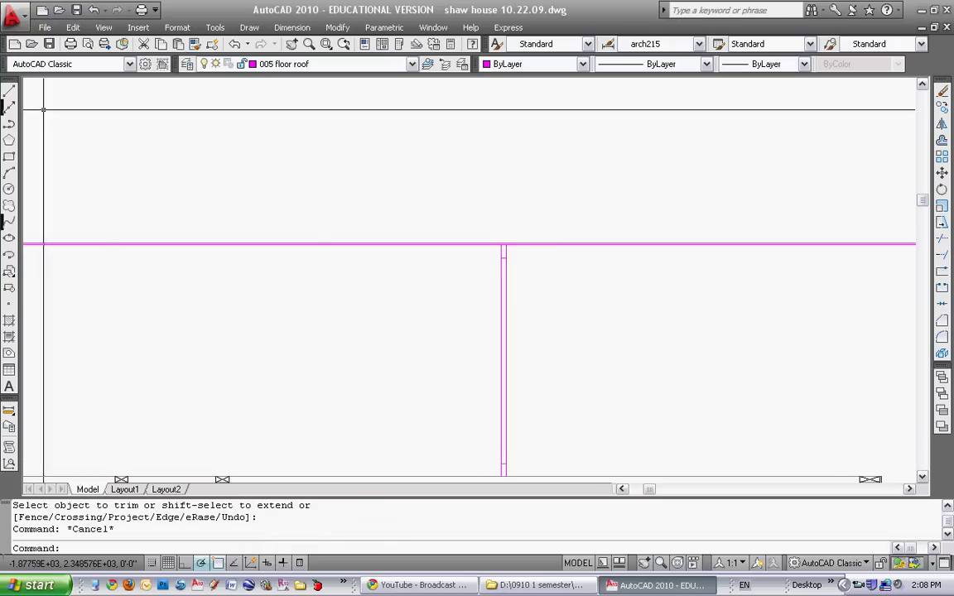
Draw two corner-to-corner diagonals forming an X in the top block
left_click(9, 90)
scroll(501, 259, "up", 2)
left_click(501, 260)
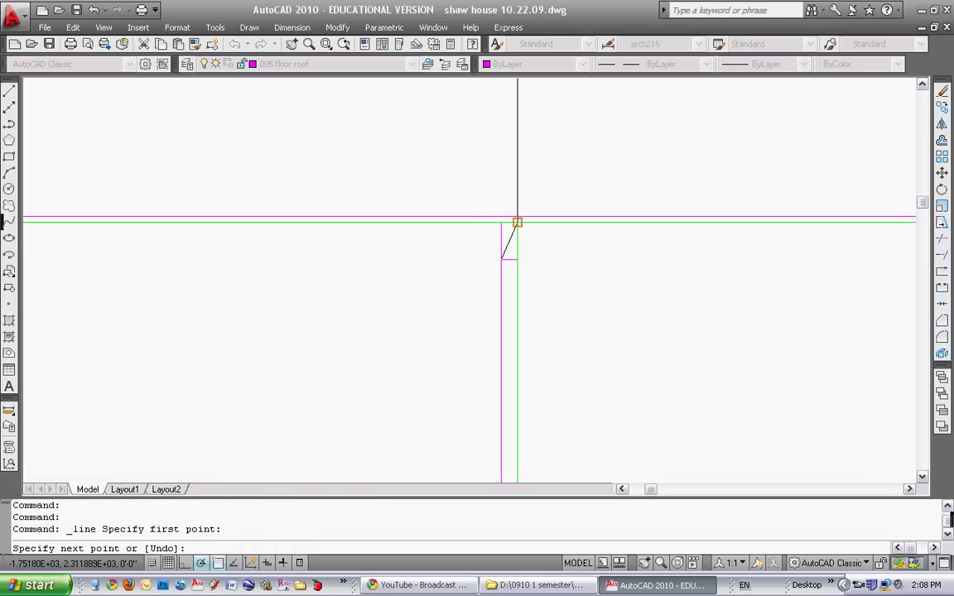
left_click(518, 222)
key("Return")
key("Return")
left_click(519, 239)
left_click(501, 222)
key("Return")
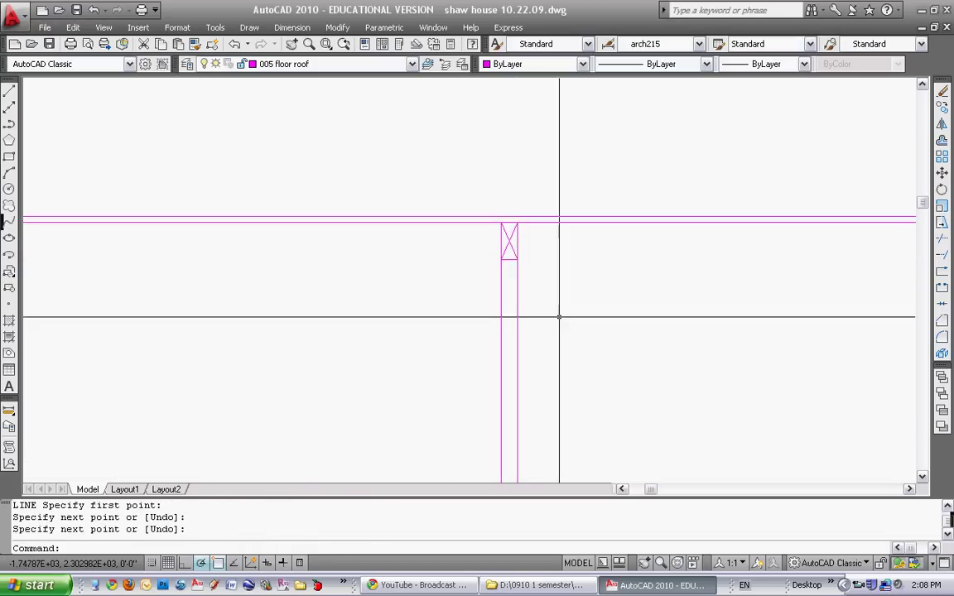
scroll(558, 292, "down", 3)
scroll(539, 374, "up", 3)
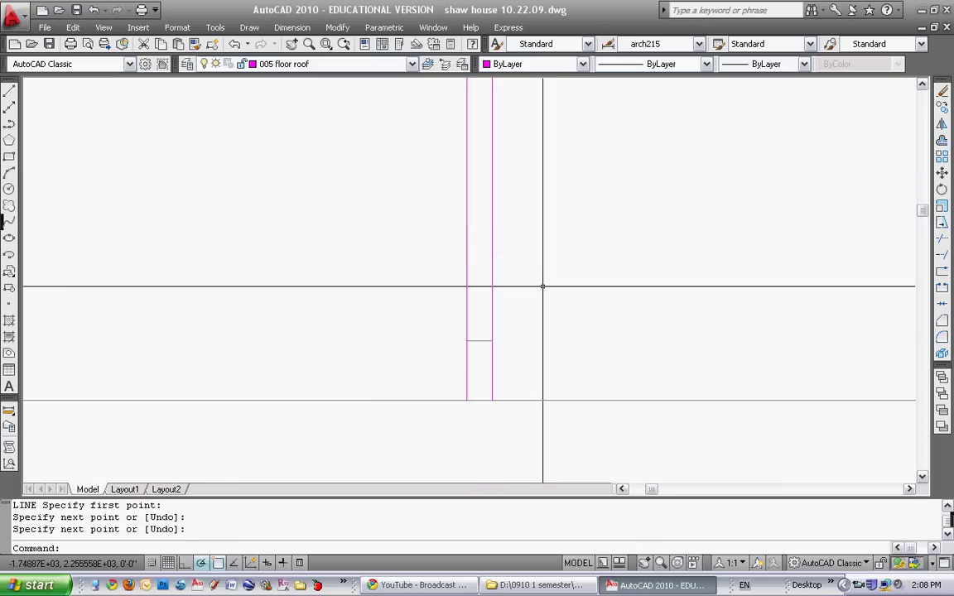
Draw the matching X of diagonals across the lower block
key("Return")
left_click(468, 342)
left_click(492, 399)
key("Return")
key("Return")
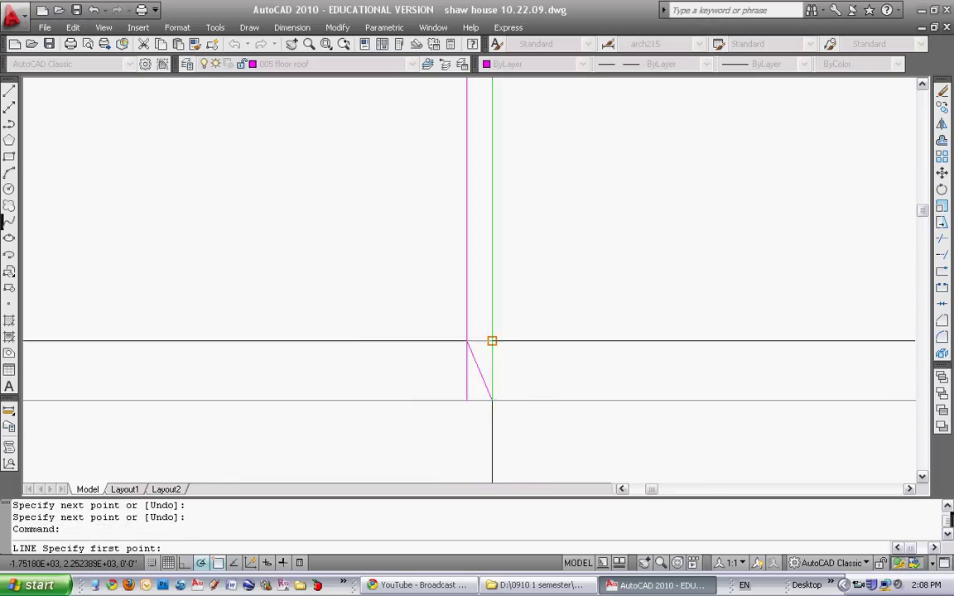
left_click(492, 342)
left_click(468, 399)
key("Escape")
scroll(571, 306, "down", 3)
scroll(541, 288, "down", 3)
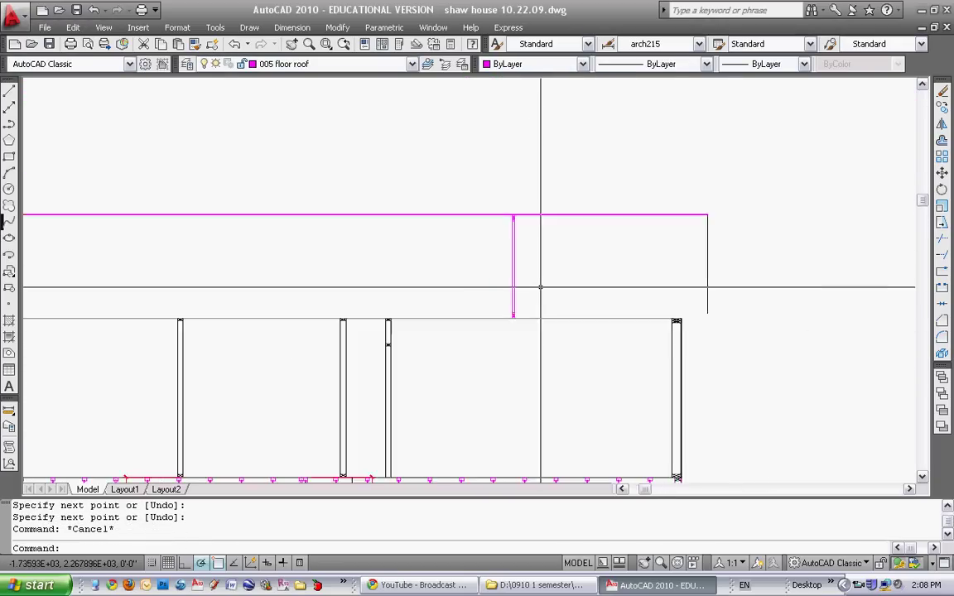
Pan and zoom until the cross-marked magenta post under the ceiling line fills the view
scroll(600, 273, "up", 5)
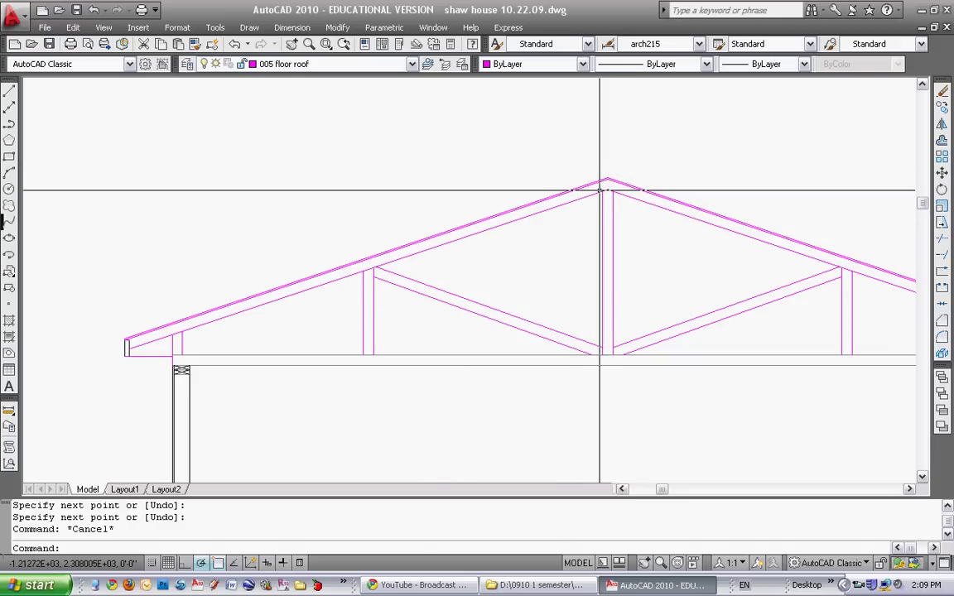
scroll(585, 192, "down", 2)
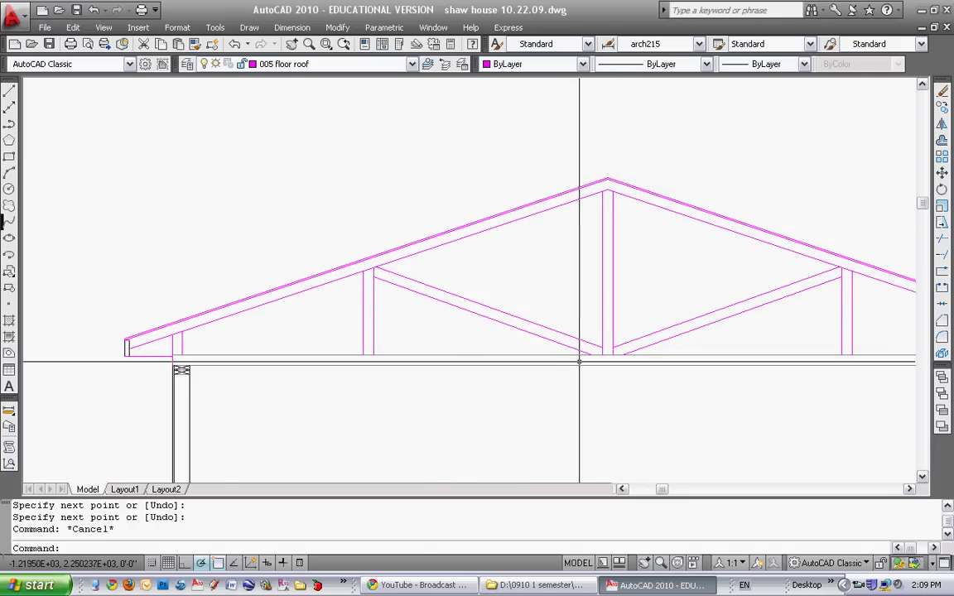
scroll(324, 315, "down", 2)
scroll(386, 254, "up", 4)
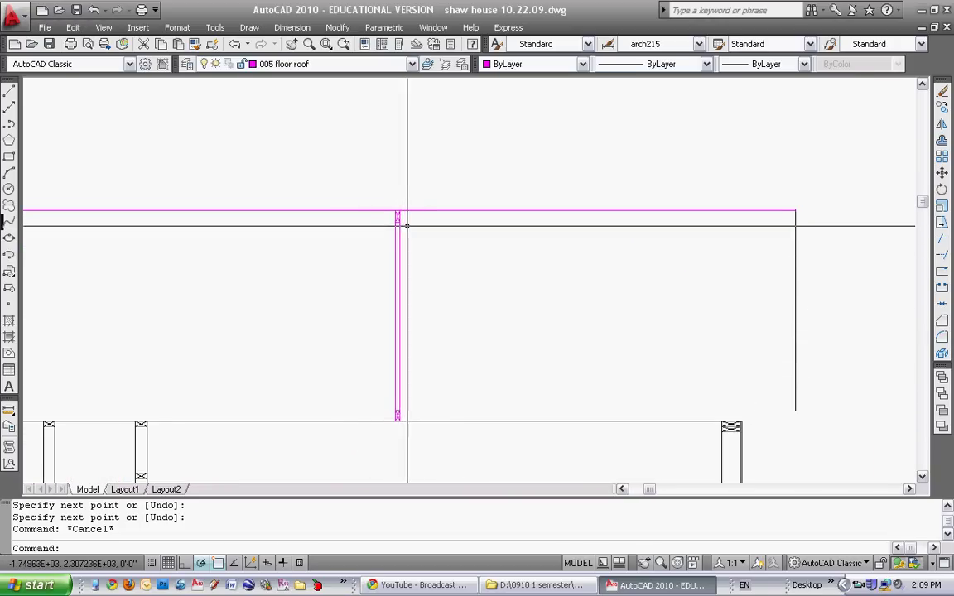
middle_click_drag(405, 213, 430, 181)
scroll(430, 206, "up", 3)
left_click(430, 279)
left_click(402, 285)
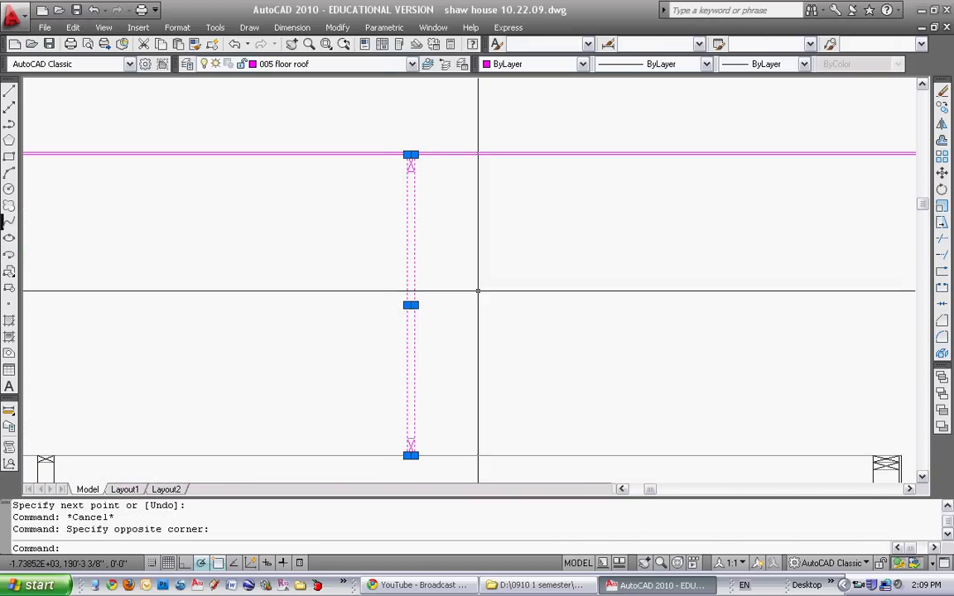
key("Escape")
key("Escape")
middle_click_drag(628, 329, 362, 284)
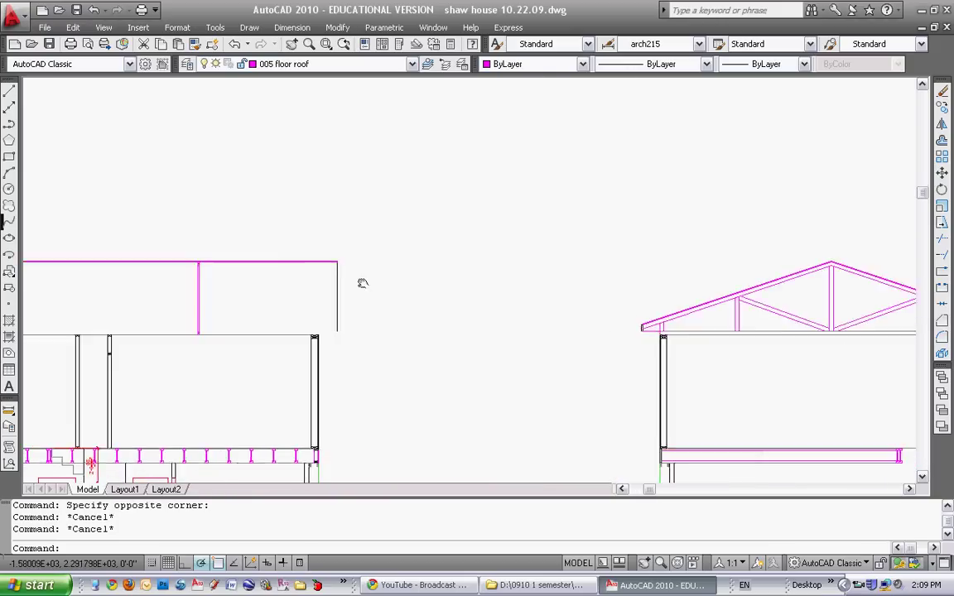
scroll(516, 273, "up", 2)
scroll(504, 262, "down", 1)
middle_click_drag(505, 261, 662, 257)
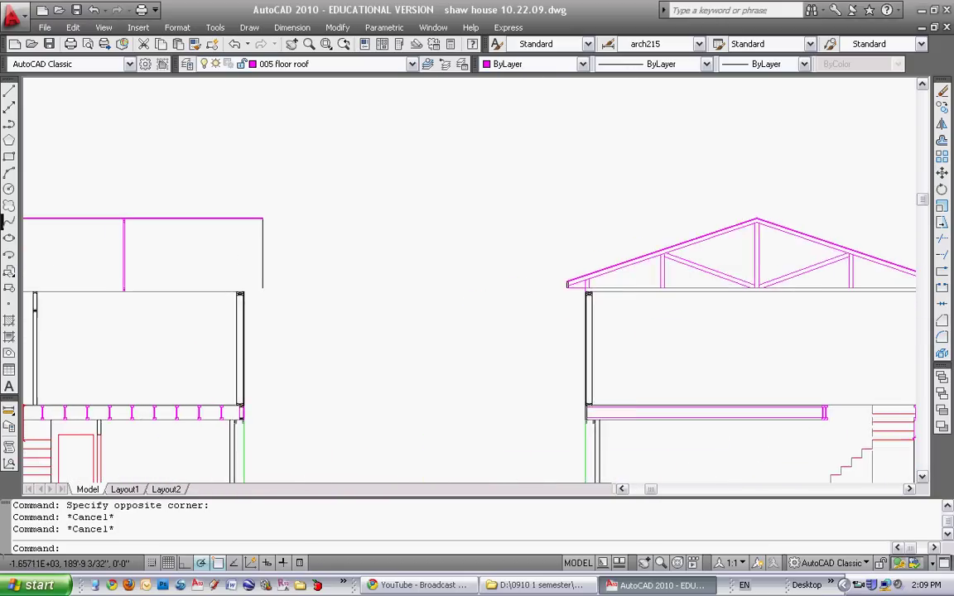
scroll(192, 249, "up", 3)
middle_click_drag(191, 249, 301, 243)
scroll(300, 243, "up", 1)
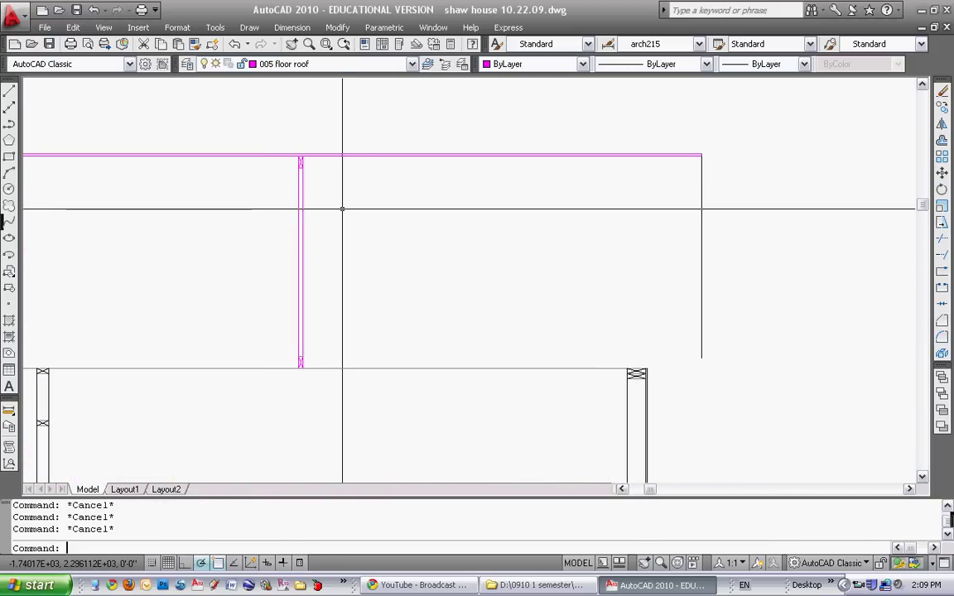
Copy the magenta post with a selection window and place the copy further right
type("co")
key("Return")
left_click(265, 139)
left_click(315, 344)
key("Return")
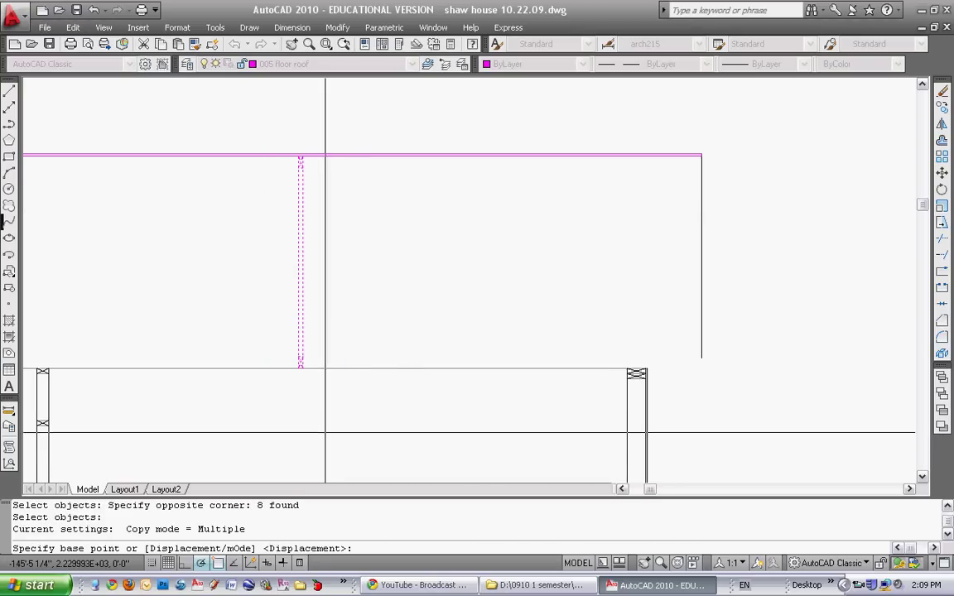
left_click(325, 432)
left_click(443, 431)
key("Escape")
key("Escape")
key("Escape")
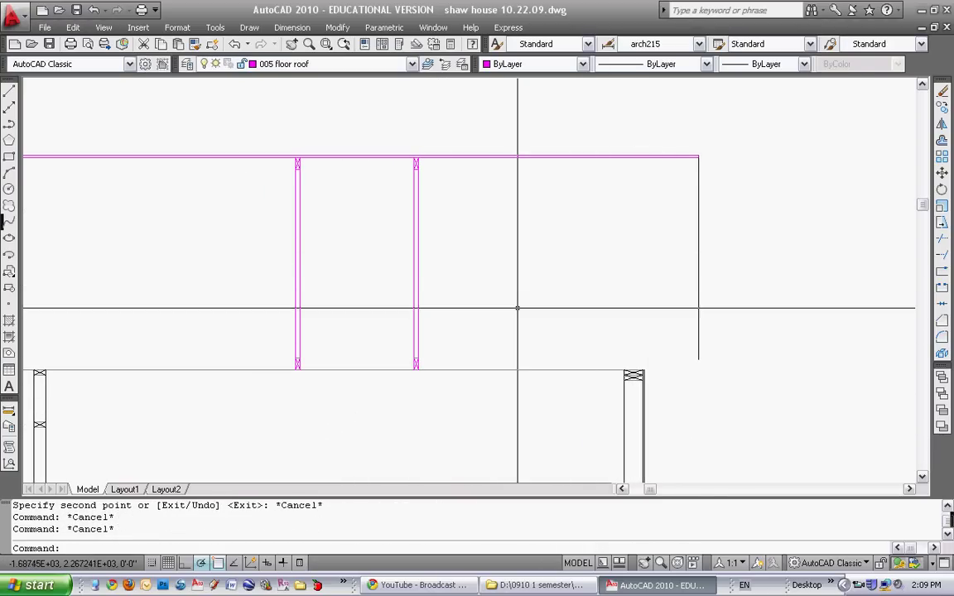
Stretch the copied post's top down by 3.5 to shorten it
type("s")
key("Return")
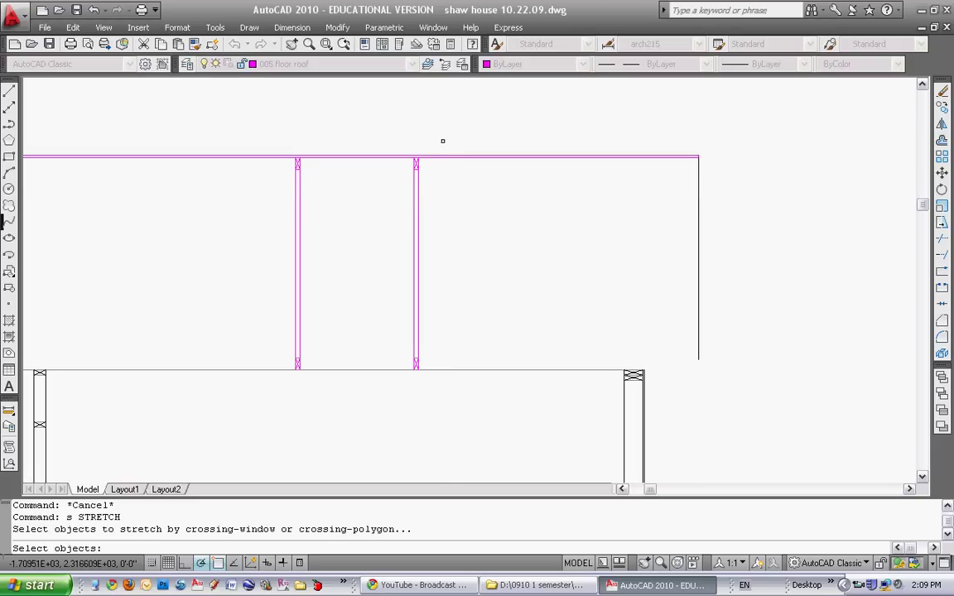
left_click(399, 190)
key("Escape")
key("Escape")
key("Escape")
type("s")
key("Return")
left_click(391, 197)
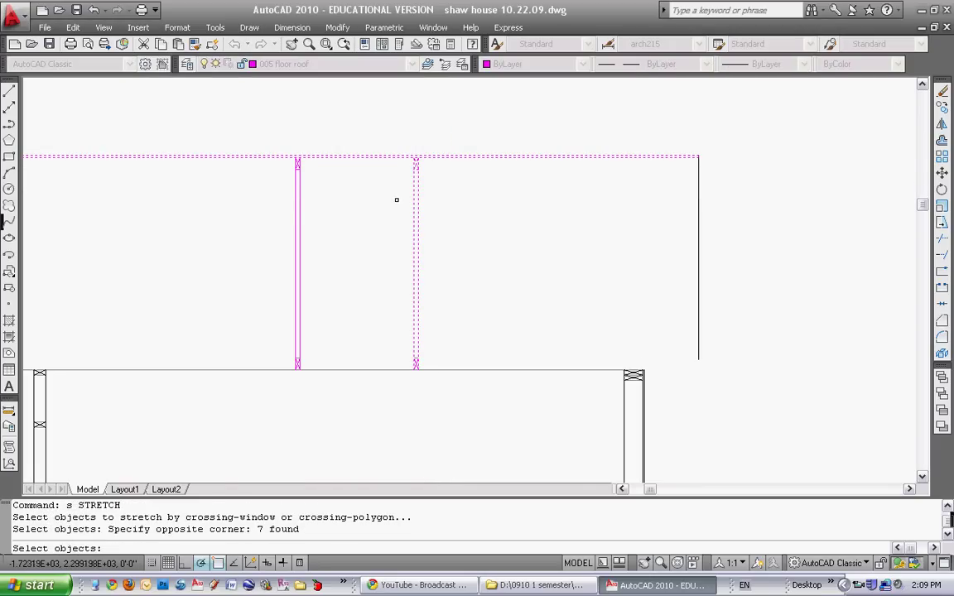
key("Return")
left_click(496, 222)
type("3.")
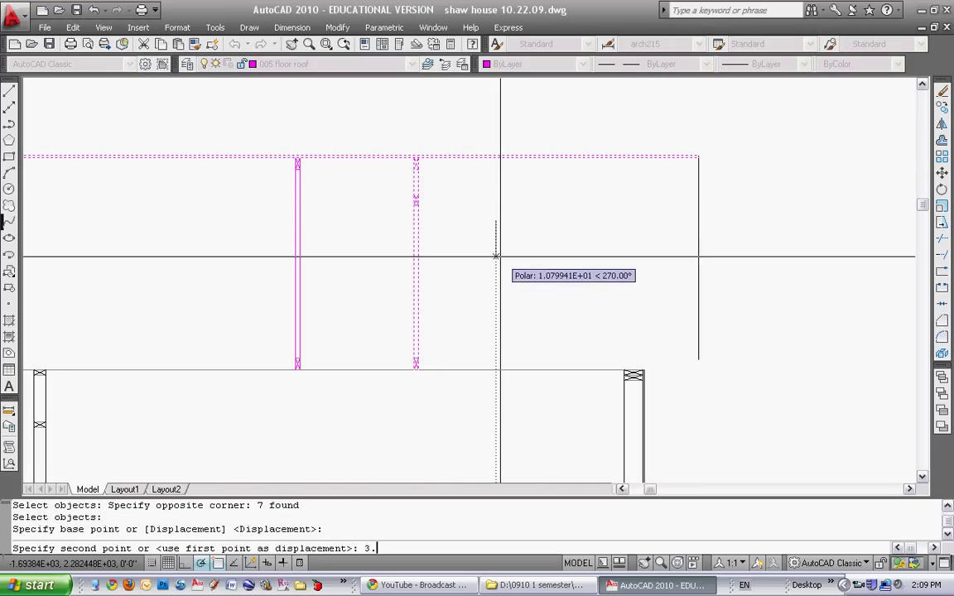
type("5")
key("Return")
scroll(316, 167, "up", 1)
key("Escape")
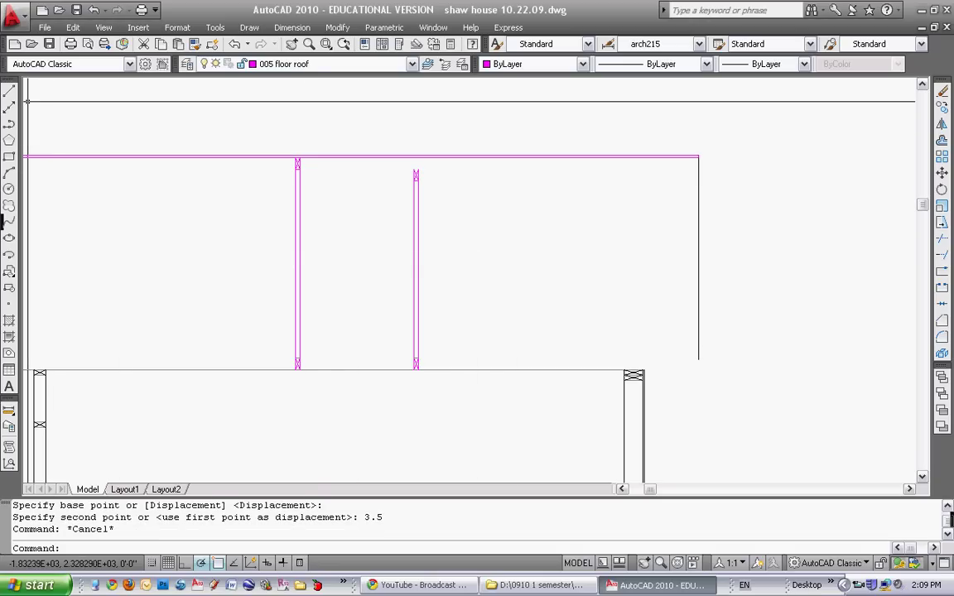
Offset the copied post's edge line 0.5 to the right
left_click(9, 91)
scroll(414, 170, "up", 2)
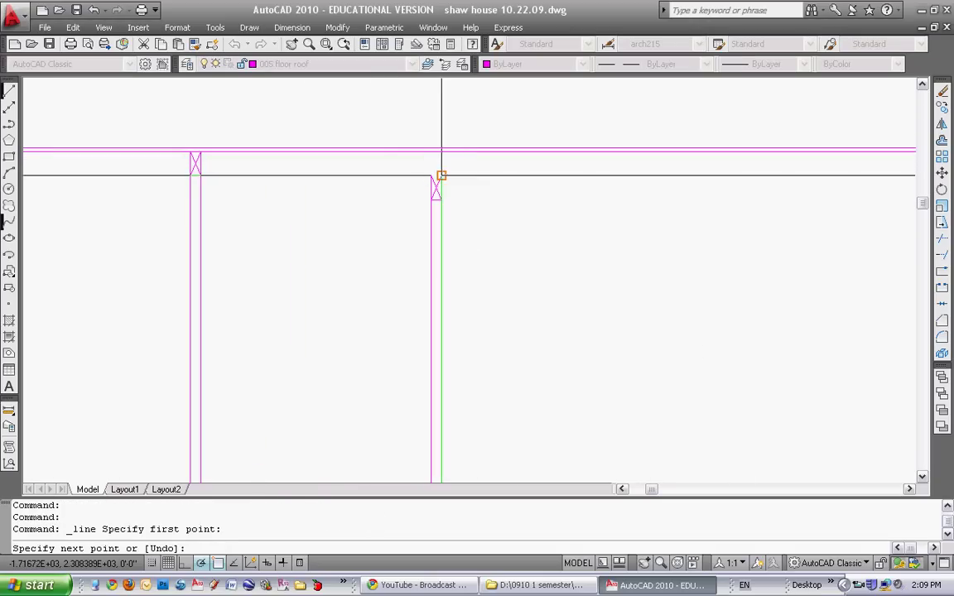
left_click(466, 192)
scroll(428, 200, "down", 2)
key("Escape")
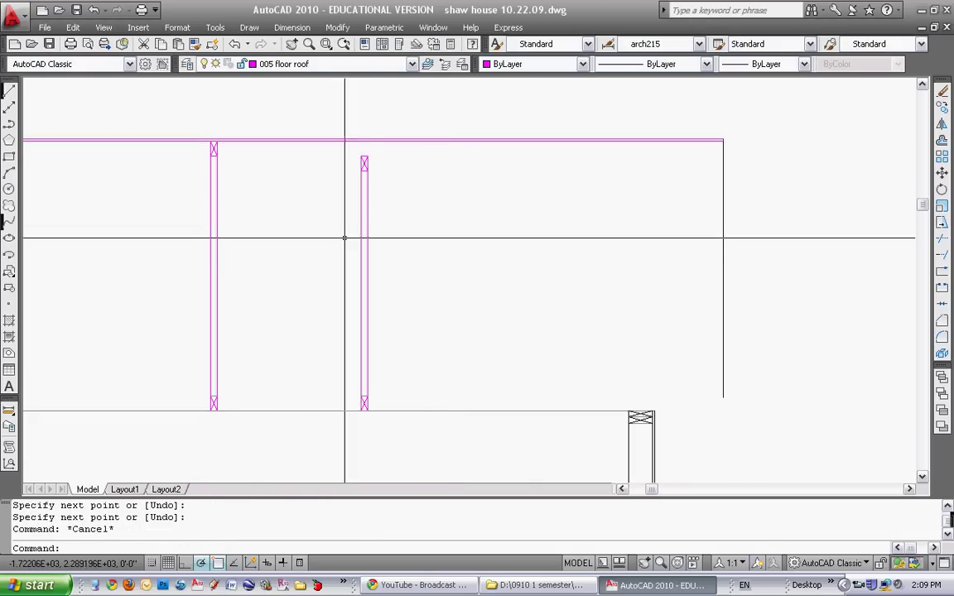
left_click(368, 238)
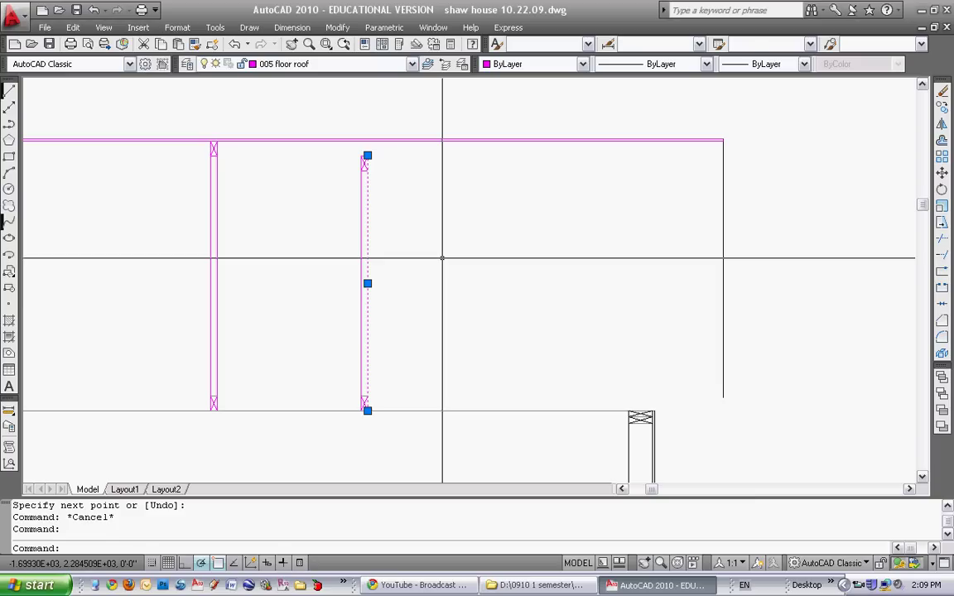
type("o")
key("Return")
type(".")
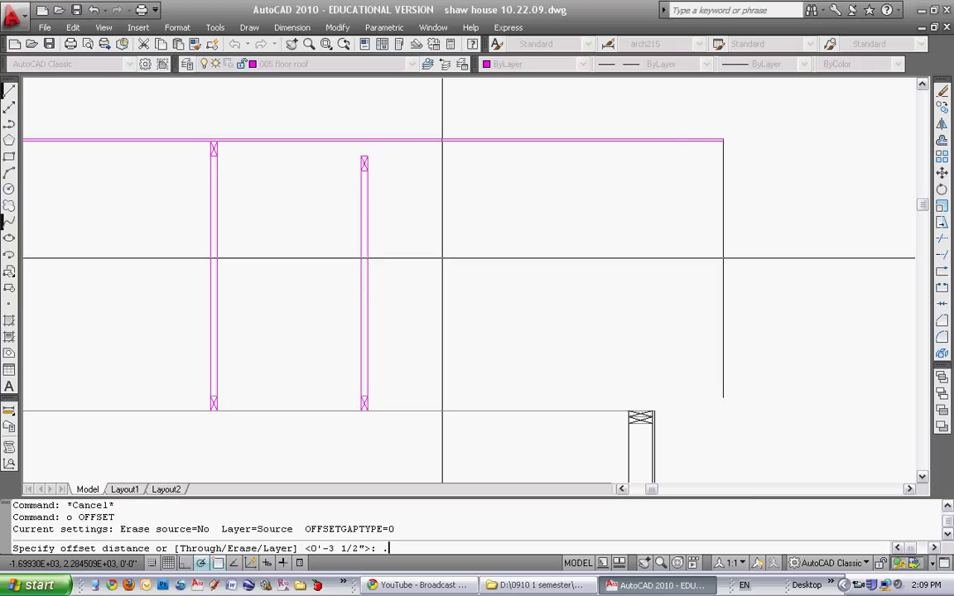
type("5")
key("Return")
left_click(365, 288)
left_click(405, 287)
key("Escape")
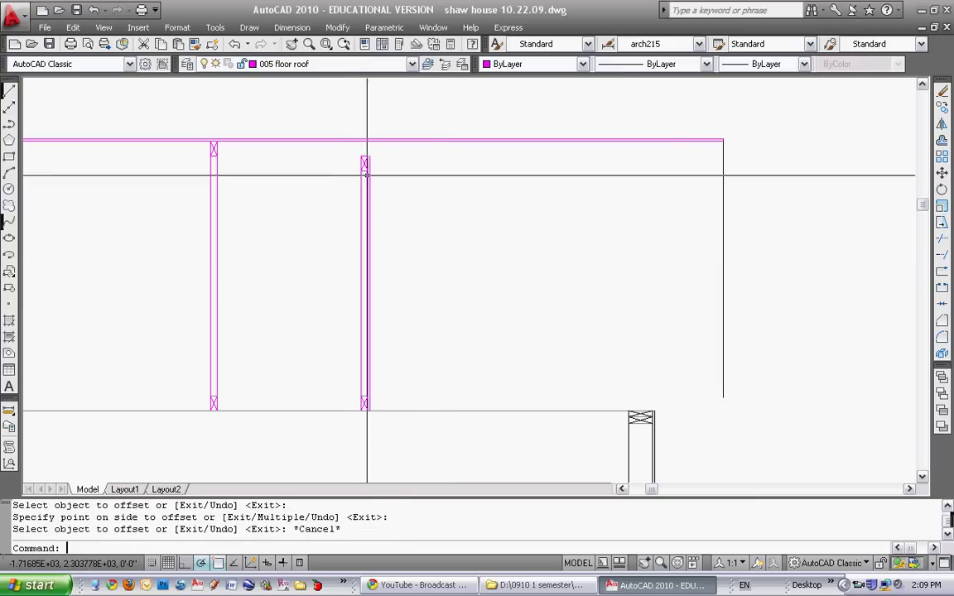
Move the copied post so its base sits on the right wall's top corner
left_click(9, 89)
scroll(368, 149, "up", 5)
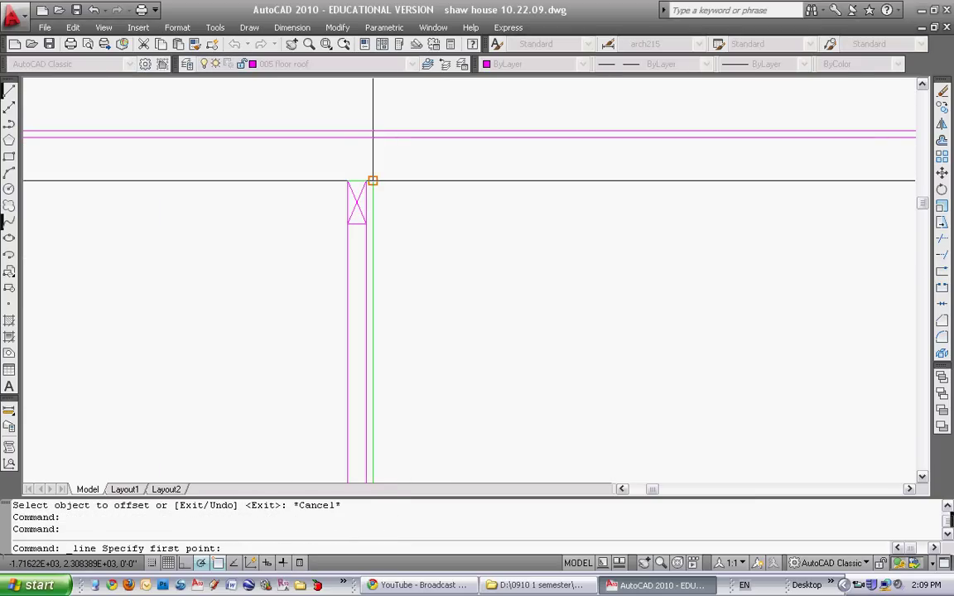
left_click(367, 179)
key("Escape")
scroll(363, 180, "down", 4)
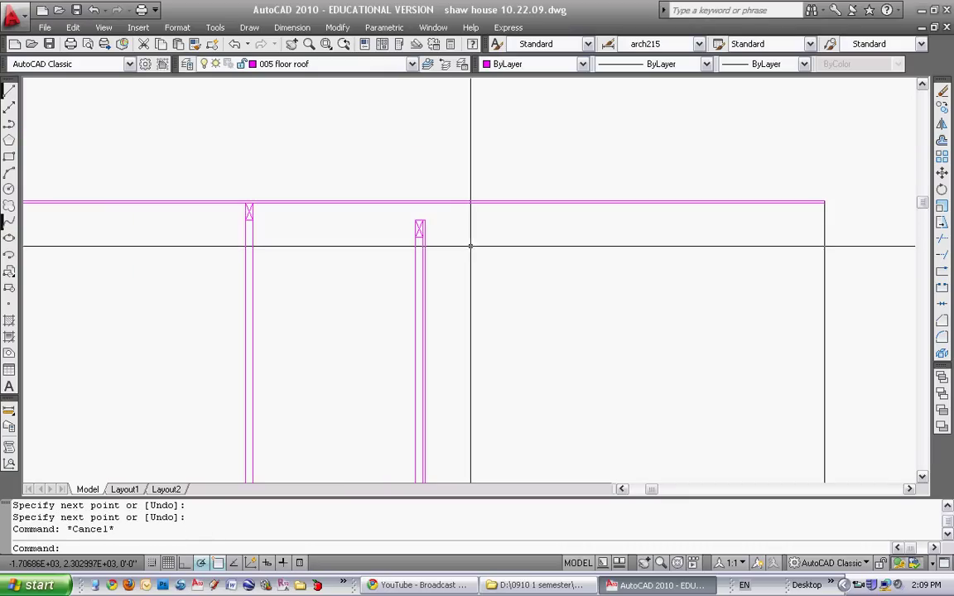
key("Escape")
type("m")
key("Return")
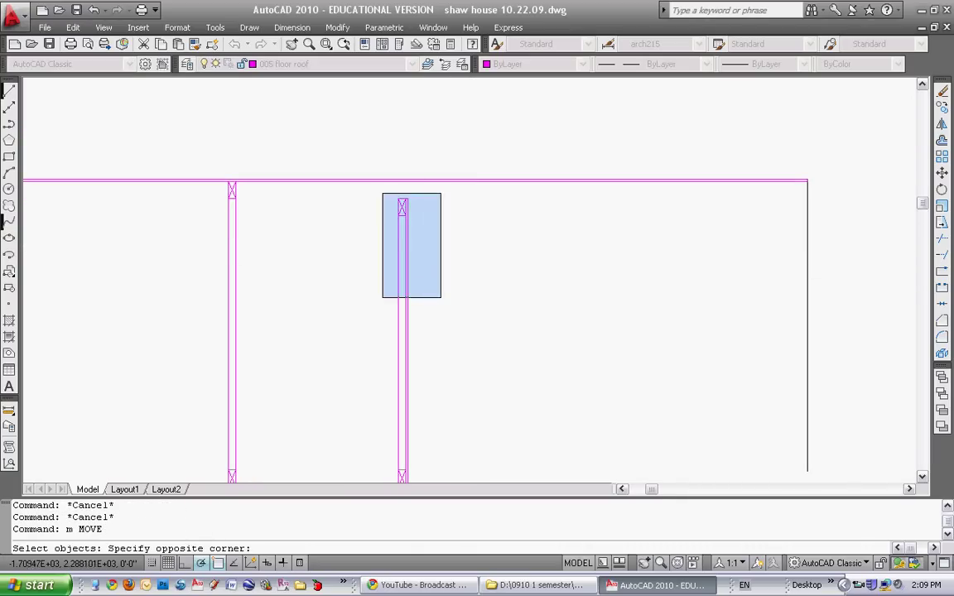
scroll(441, 296, "down", 2)
left_click(439, 364)
key("Return")
scroll(432, 405, "up", 5)
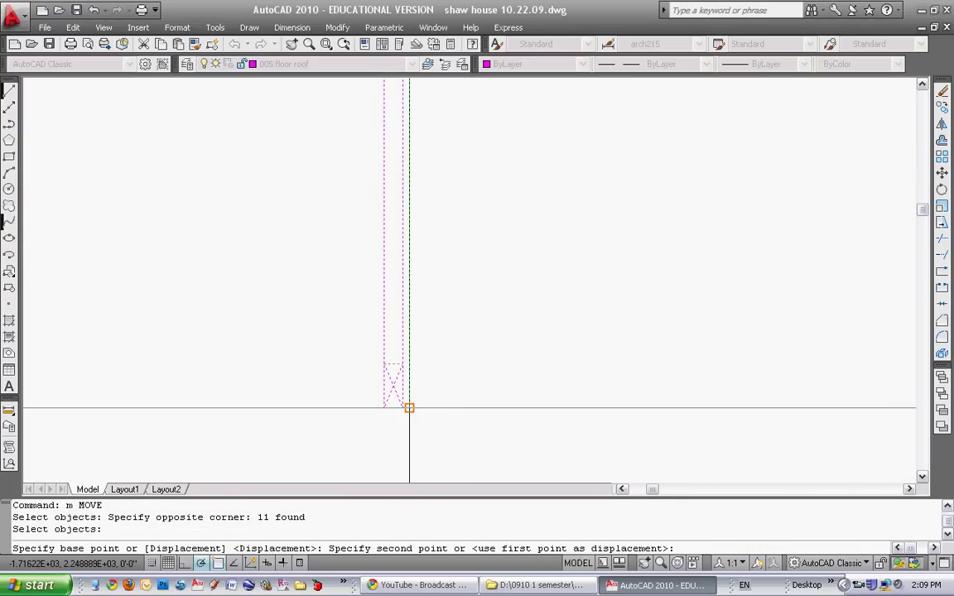
scroll(409, 407, "down", 3)
scroll(458, 394, "up", 3)
left_click(601, 342)
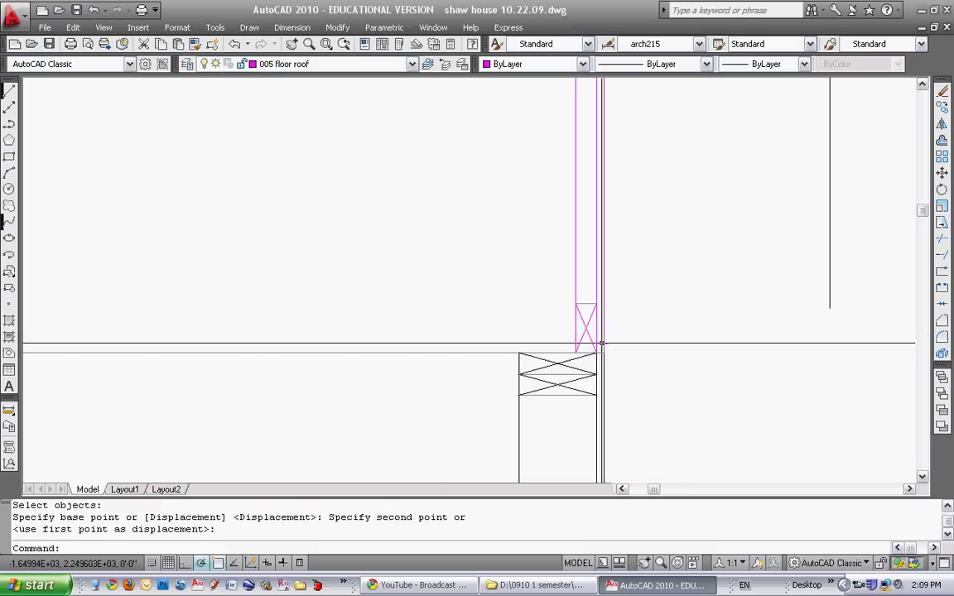
key("Escape")
Nudge the view around the relocated post and cancel a stray selection window
scroll(579, 331, "down", 4)
scroll(497, 286, "up", 1)
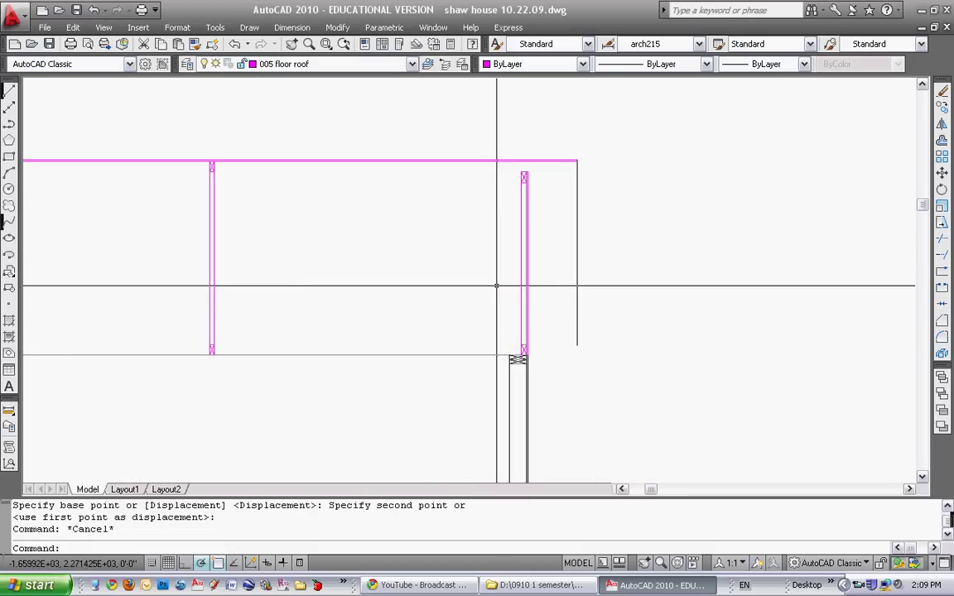
key("Escape")
left_click(529, 395)
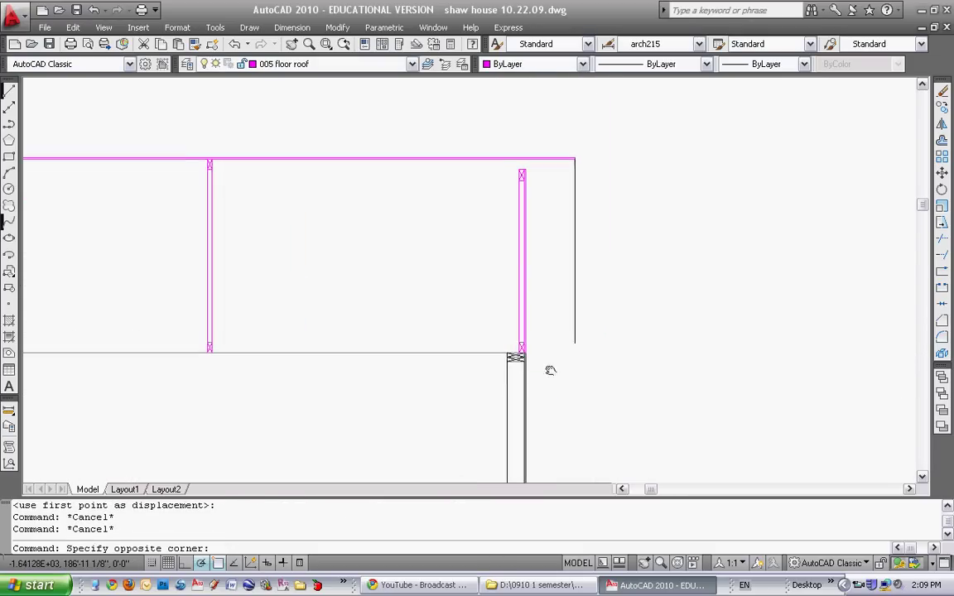
middle_click_drag(530, 395, 518, 383)
key("Escape")
key("Escape")
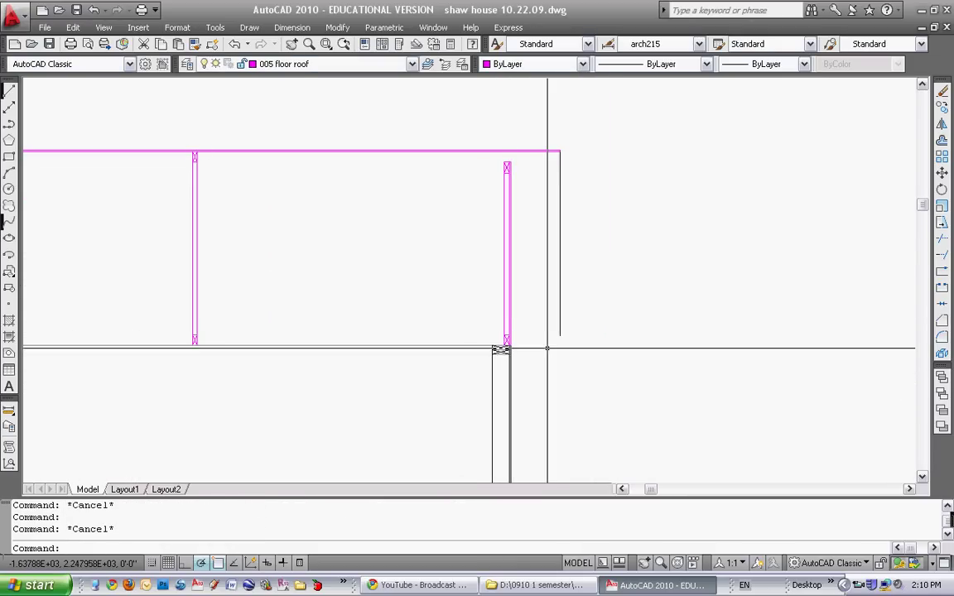
Offset the wall line 24 to the side to make a new line
type("o")
key("Return")
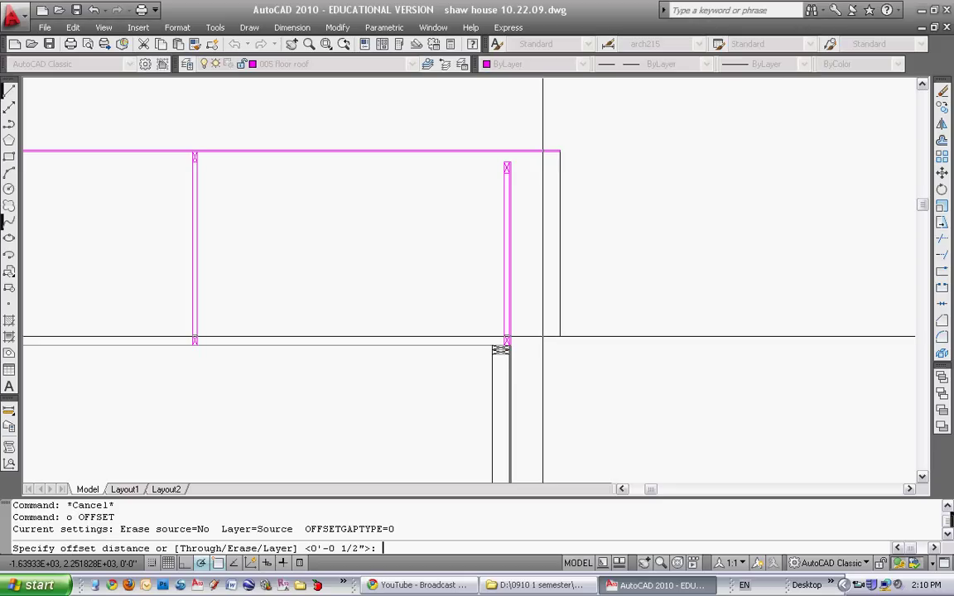
type("24")
key("Return")
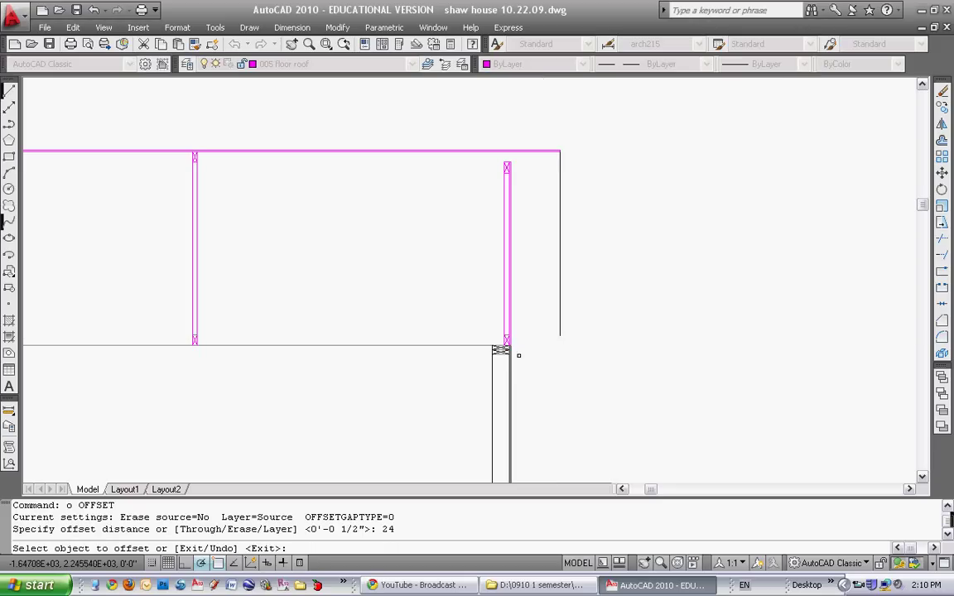
scroll(519, 341, "up", 3)
left_click(502, 373)
left_click(379, 385)
key("Escape")
Select the new offset line and try stretching its end, then cancel
scroll(388, 384, "down", 3)
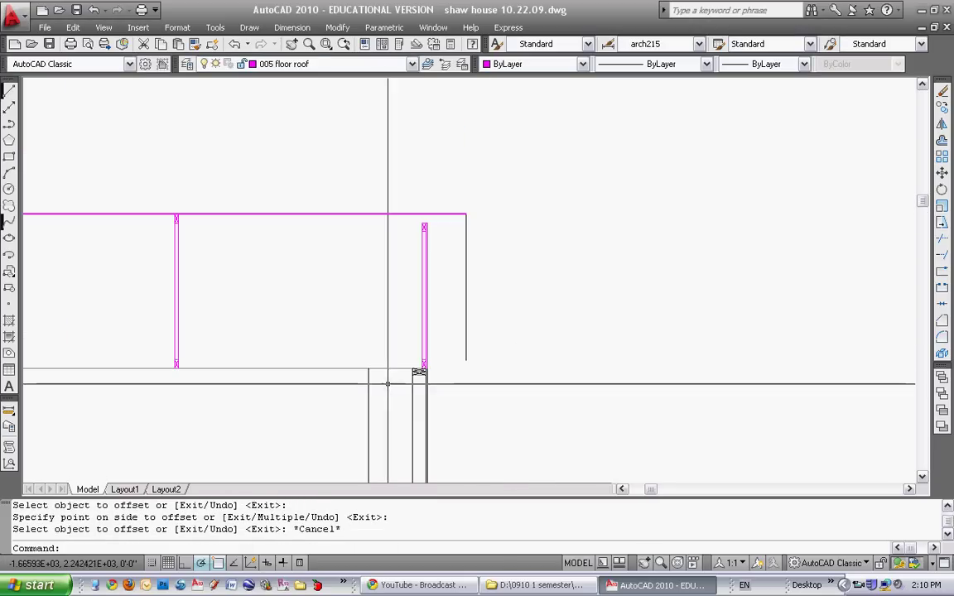
left_click(387, 383)
left_click(364, 377)
left_click(369, 369)
key("Escape")
key("Escape")
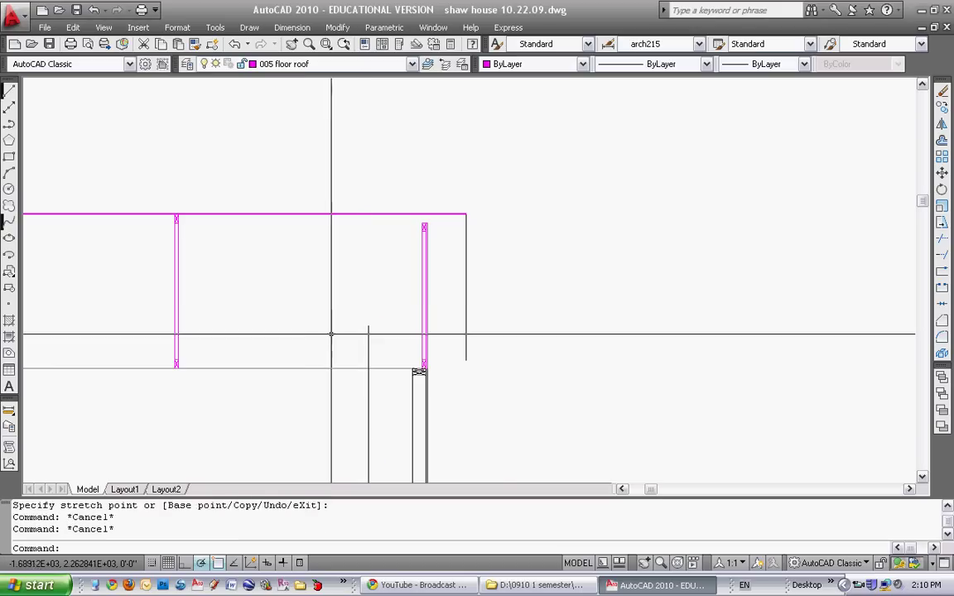
key("Escape")
middle_click_drag(329, 334, 392, 329)
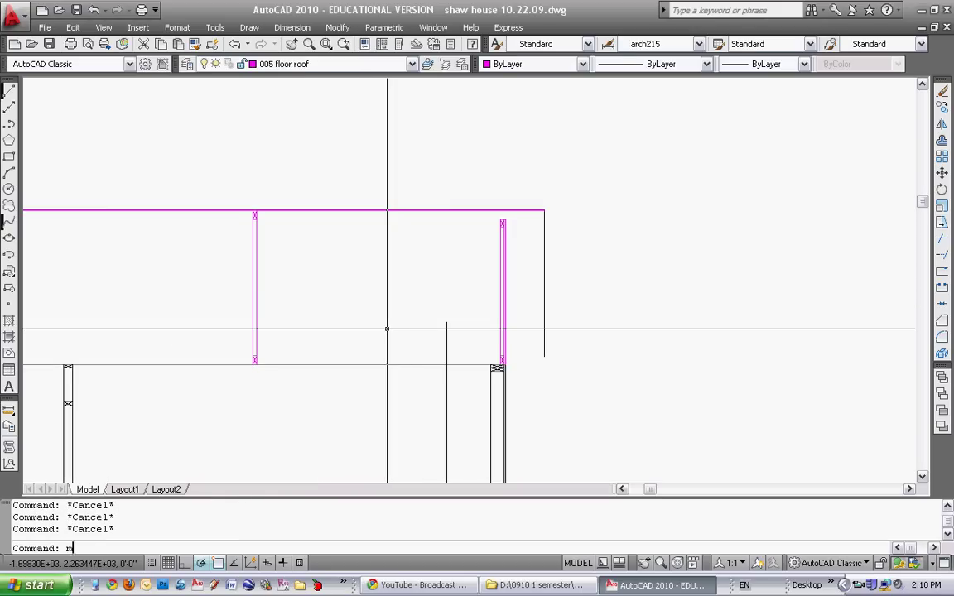
Move the left post truss from its bottom corner so it butts against the gable truss
key("Return")
left_click(241, 196)
left_click(283, 342)
key("Return")
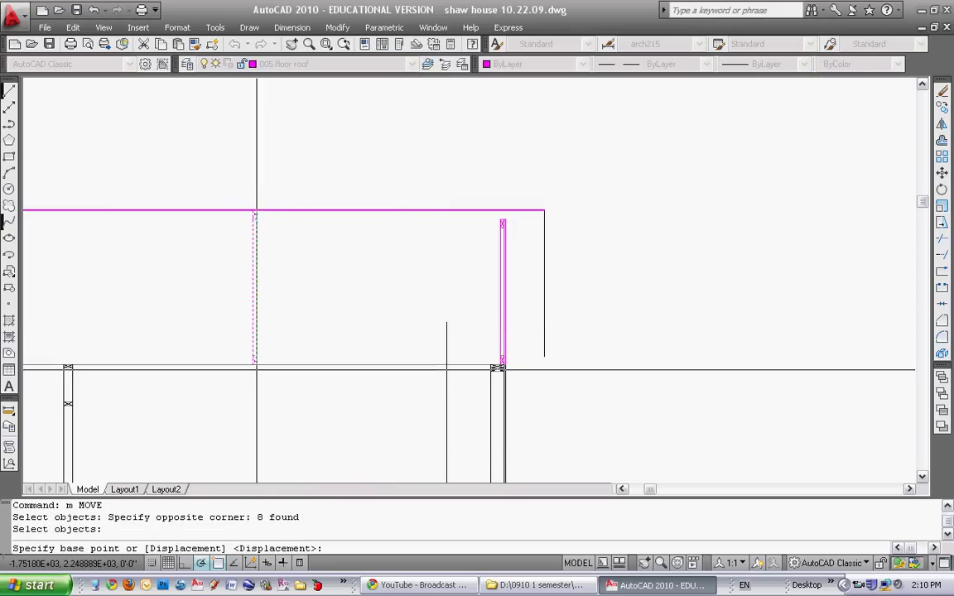
scroll(253, 356, "up", 4)
left_click(244, 333)
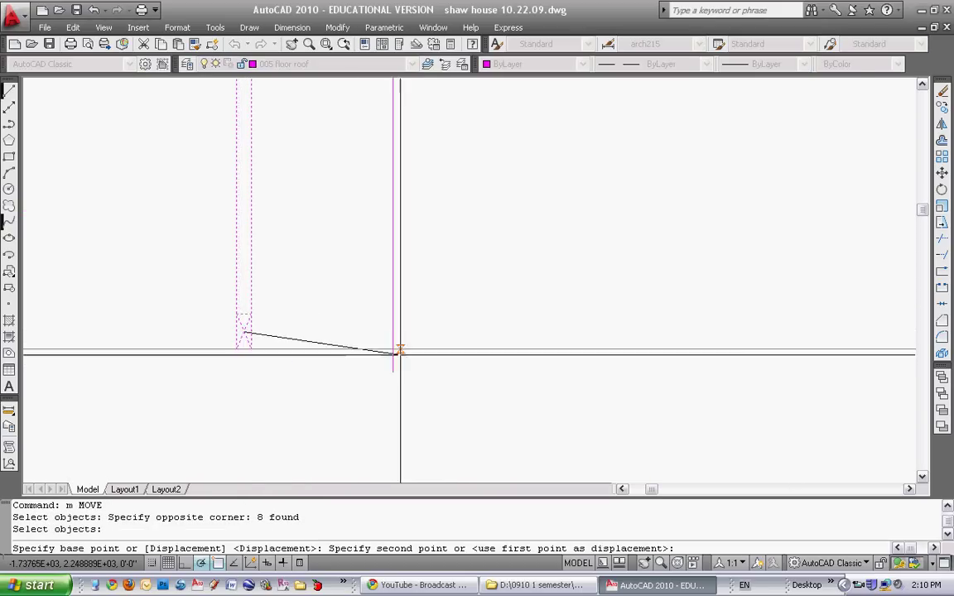
scroll(334, 335, "down", 3)
scroll(436, 330, "up", 3)
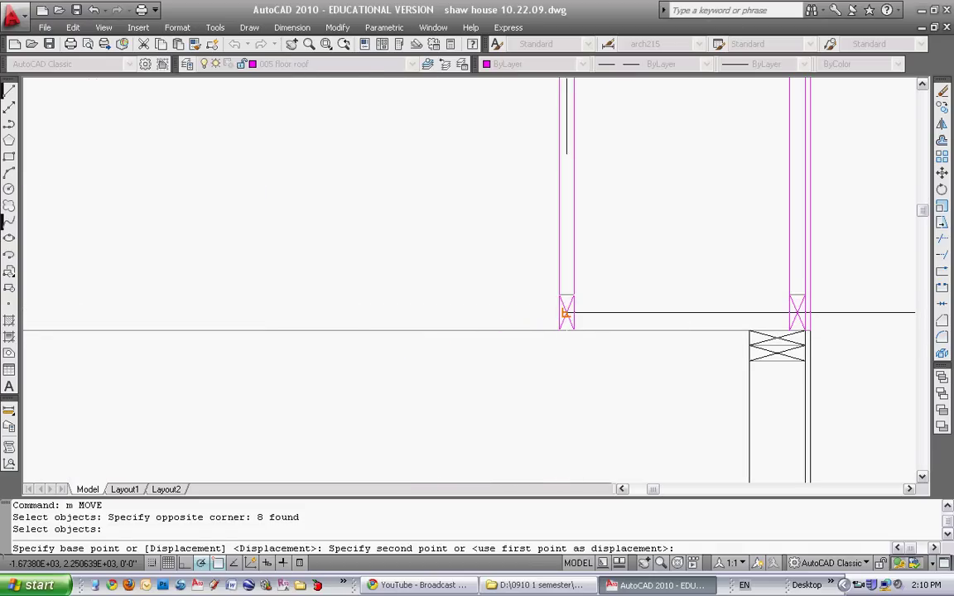
left_click(566, 330)
key("Escape")
Erase the short leftover line
type("e")
key("Return")
left_click(592, 381)
left_click(543, 397)
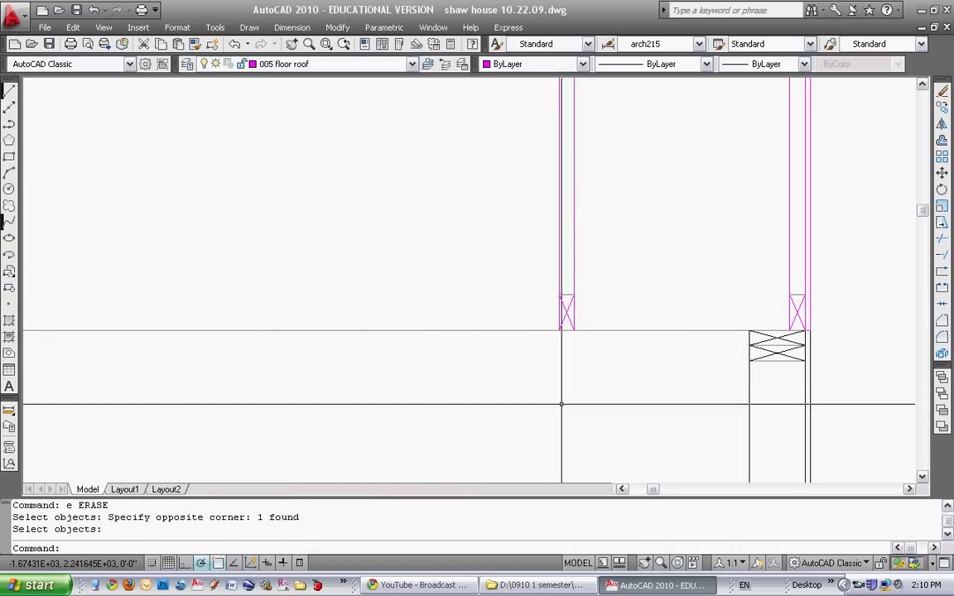
middle_click_drag(542, 397, 344, 373)
key("Escape")
Add a 2' linear dimension between the first truss and the gable truss, then start ARRAY
left_click(291, 27)
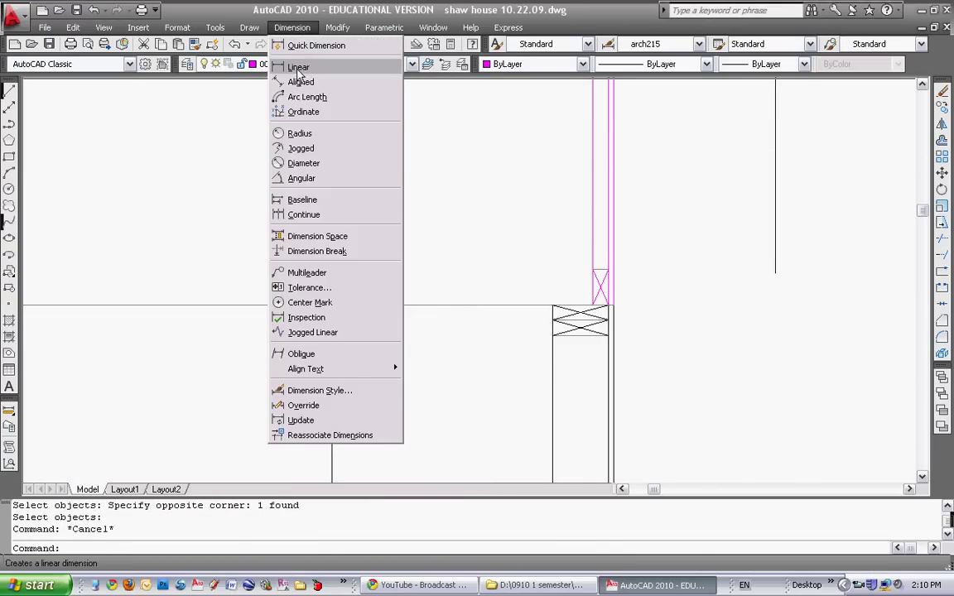
left_click(298, 68)
left_click(370, 289)
left_click(612, 306)
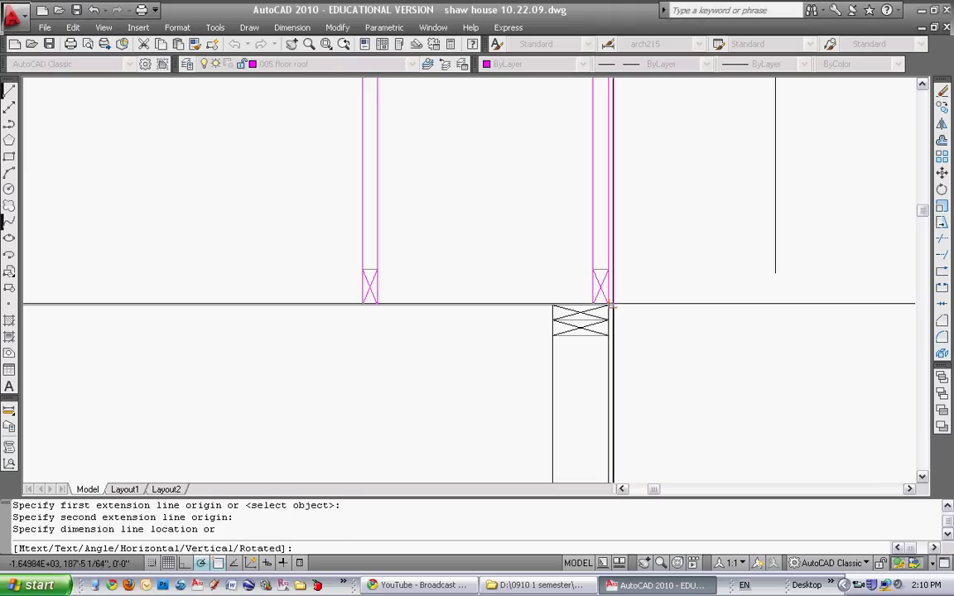
left_click(366, 396)
scroll(366, 396, "down", 6)
middle_click_drag(430, 232, 492, 356)
key("Escape")
key("Escape")
key("Escape")
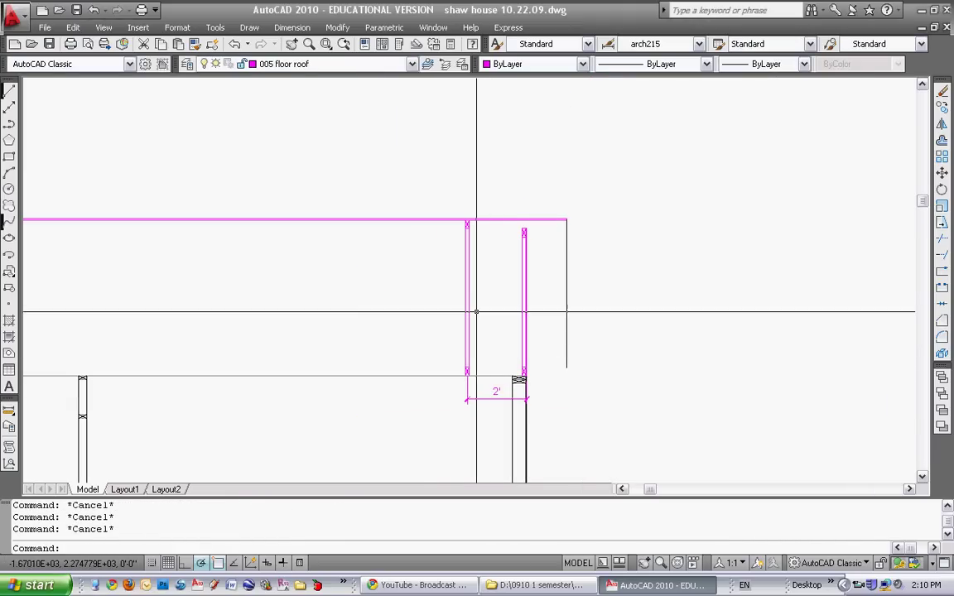
scroll(447, 315, "down", 4)
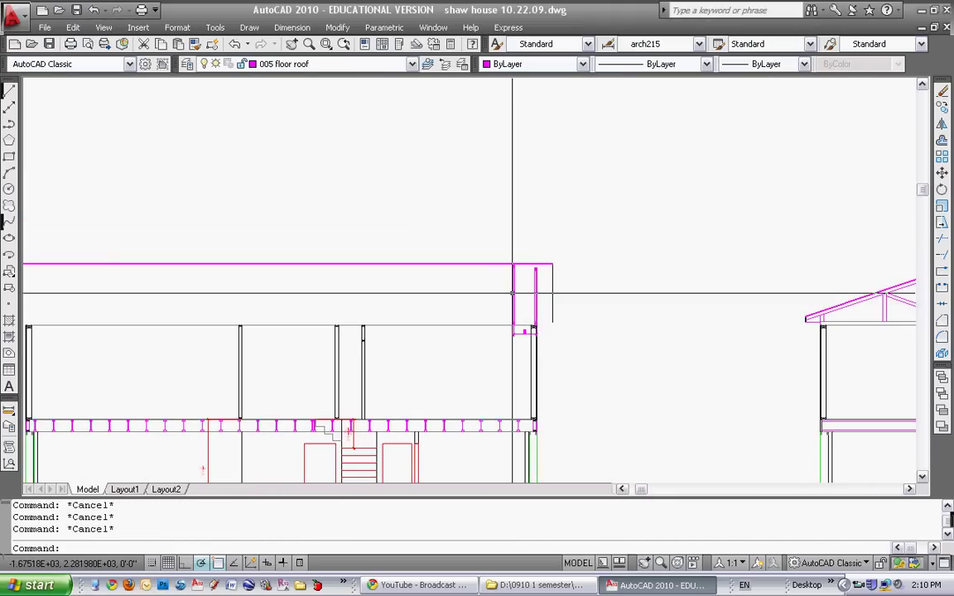
key("Return")
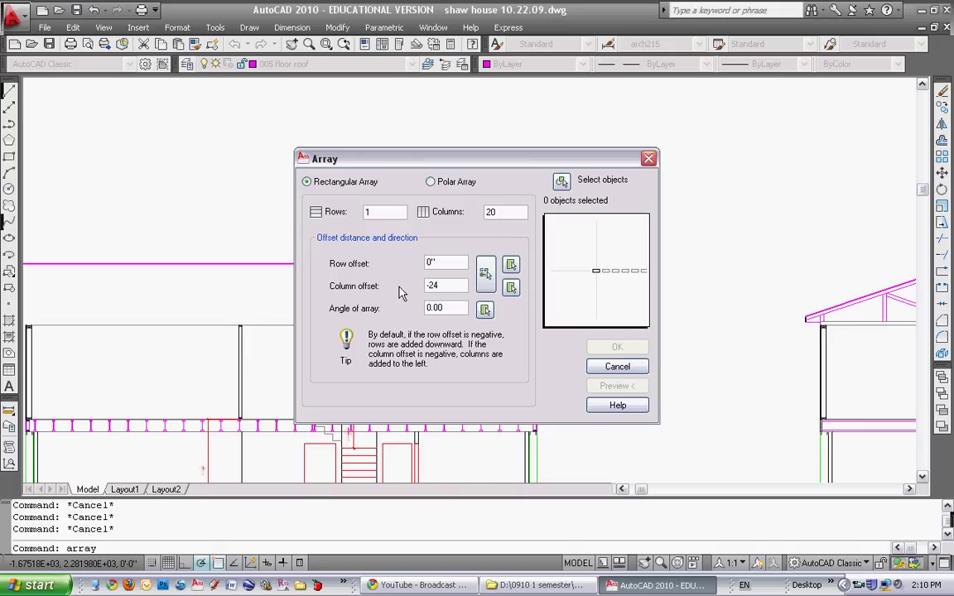
Select the truss's 8 objects and array them into 20 columns at -2' spacing
left_click(560, 181)
scroll(509, 257, "up", 2)
left_click(505, 257)
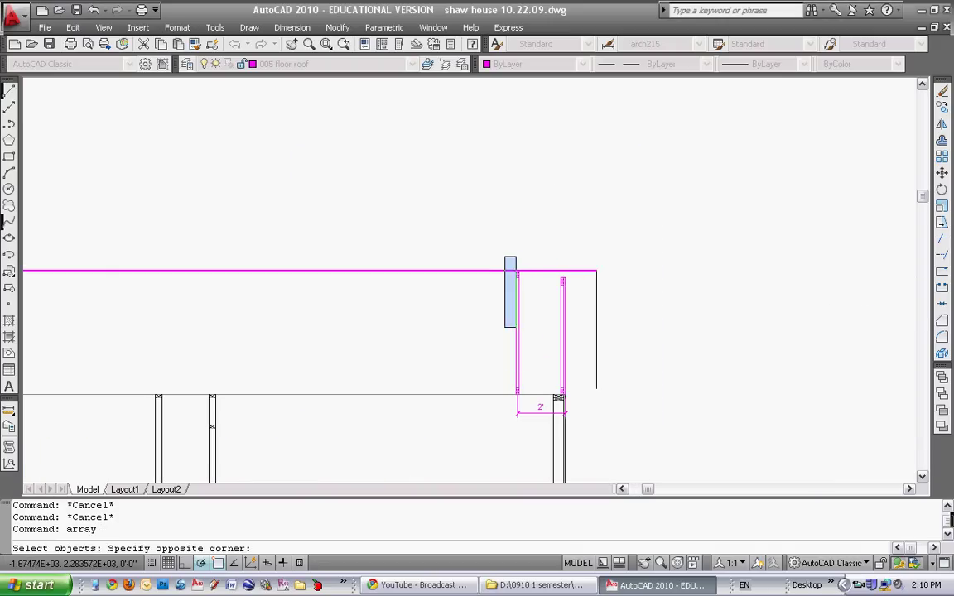
left_click(529, 401)
key("Return")
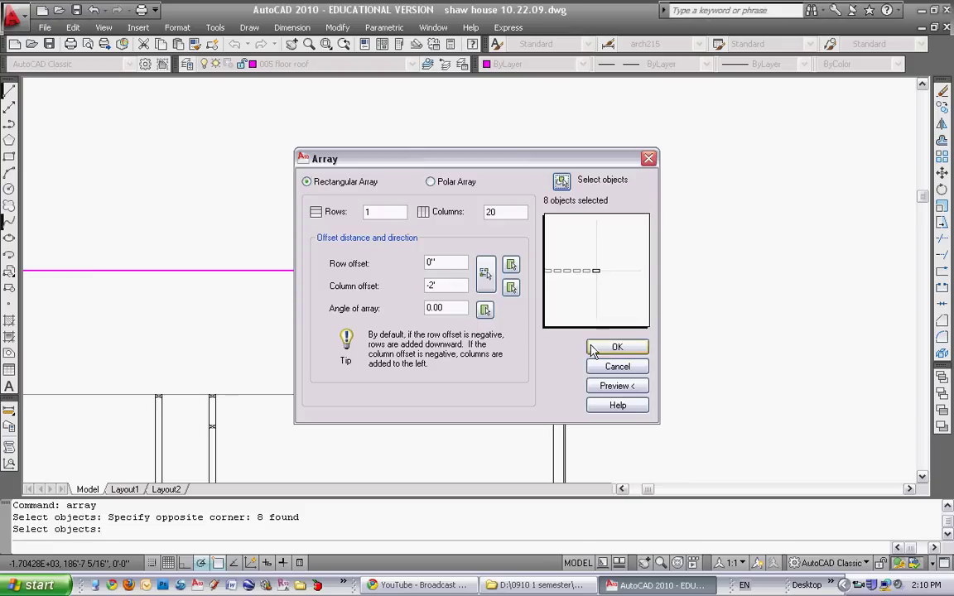
left_click(592, 346)
scroll(384, 381, "down", 4)
scroll(411, 351, "up", 5)
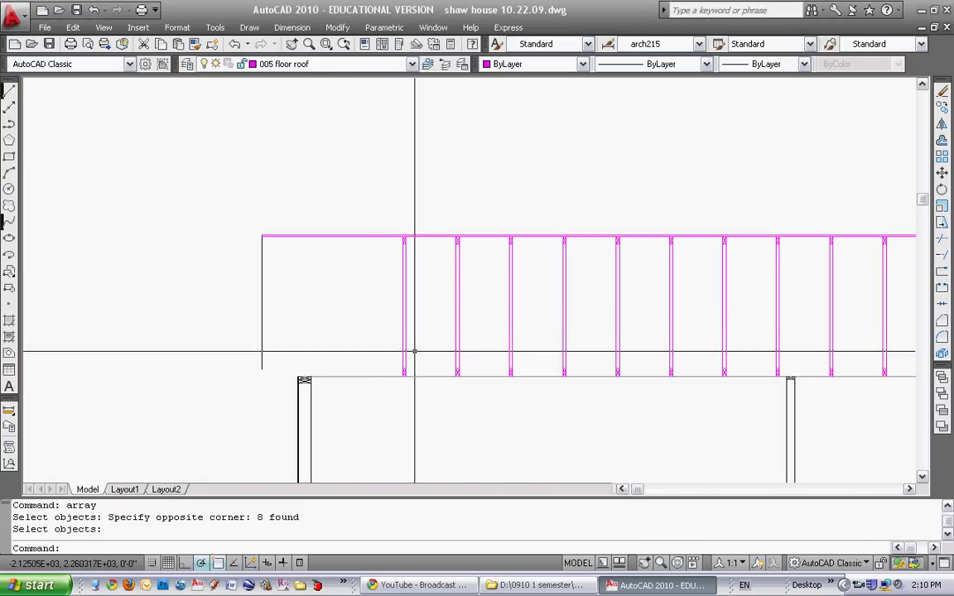
scroll(587, 353, "down", 4)
scroll(546, 317, "up", 5)
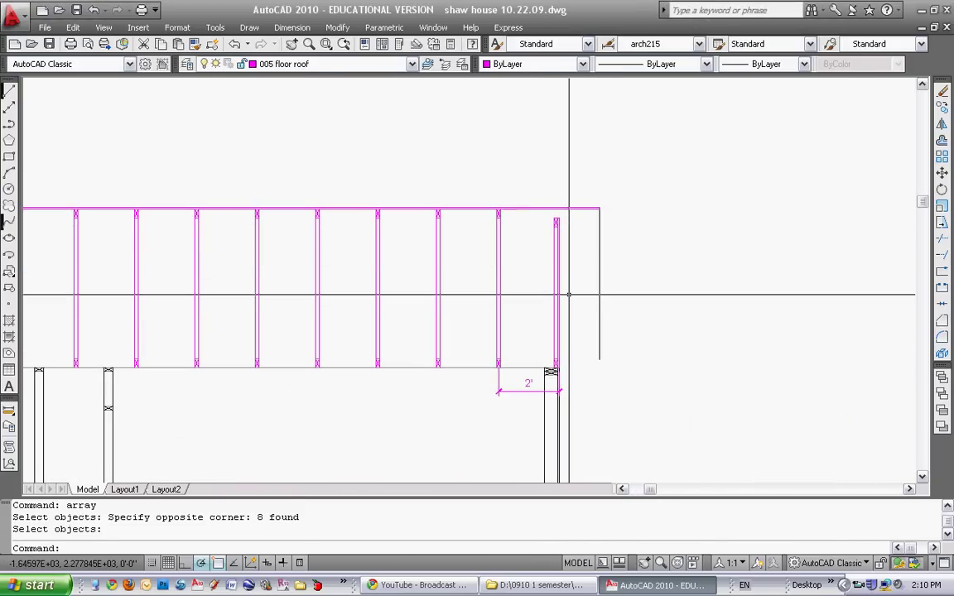
Copy the end truss to the left
key("Return")
scroll(569, 294, "up", 3)
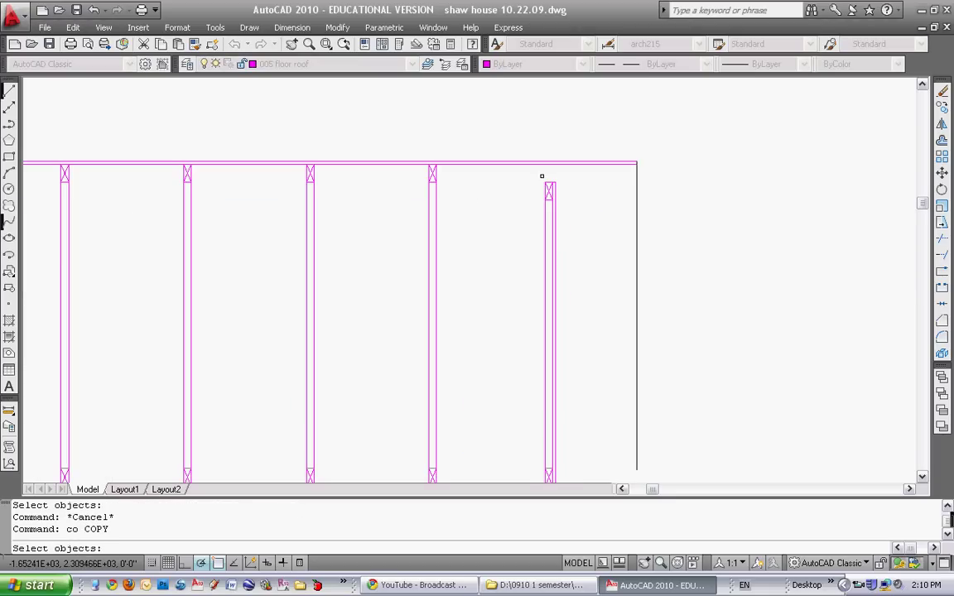
scroll(571, 331, "down", 2)
left_click(550, 432)
left_click(577, 234)
key("Return")
left_click(583, 381)
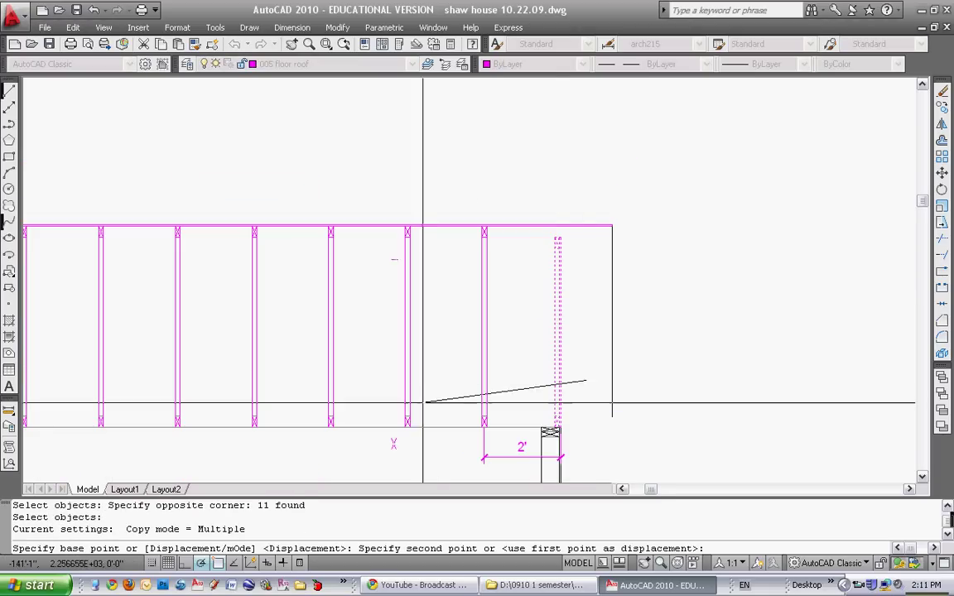
scroll(547, 375, "down", 3)
left_click(359, 379)
scroll(352, 372, "up", 3)
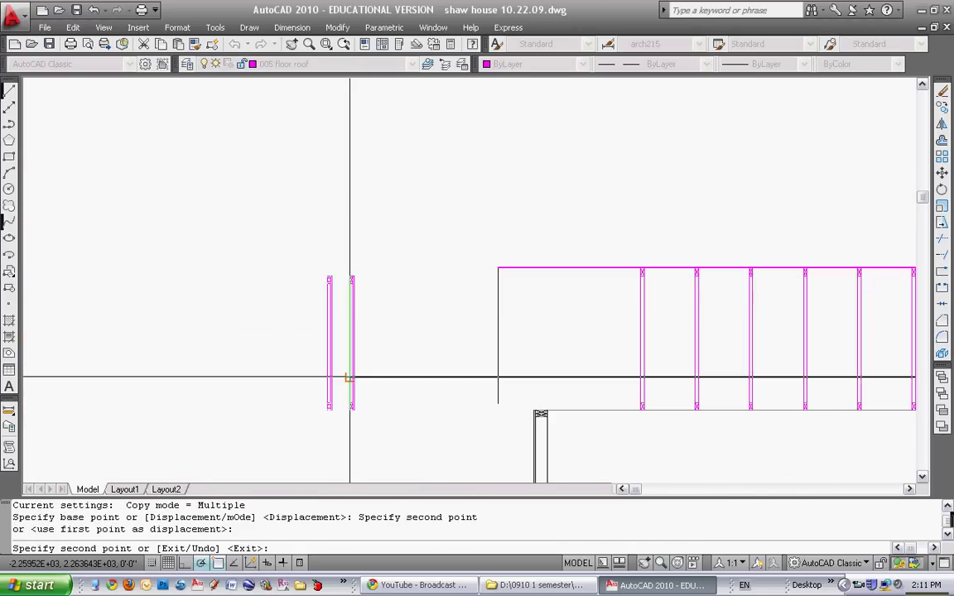
key("Escape")
Mirror the copied truss about a vertical line, keeping the source copy
type("mi")
key("Return")
left_click(385, 425)
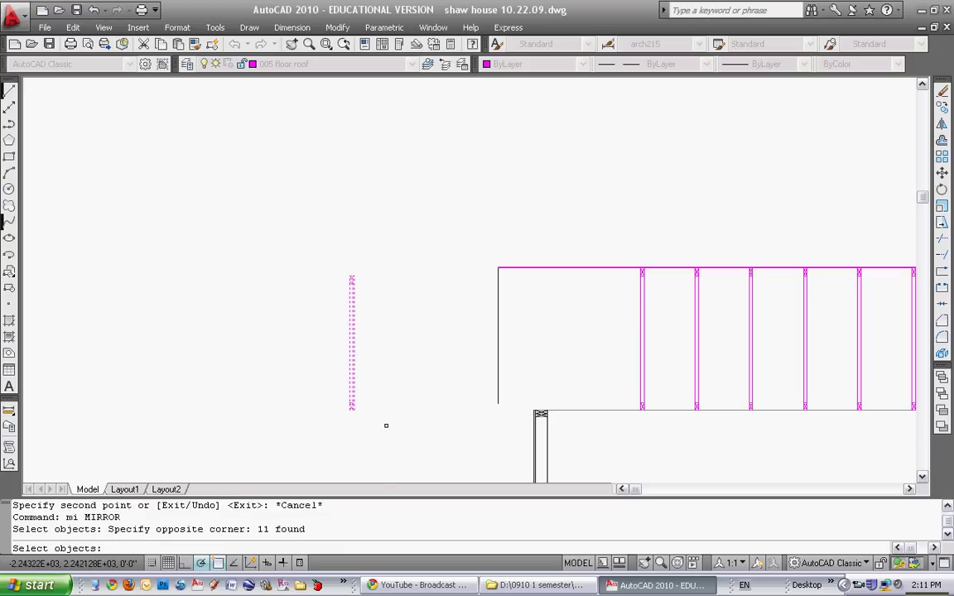
key("Return")
left_click(384, 419)
left_click(376, 222)
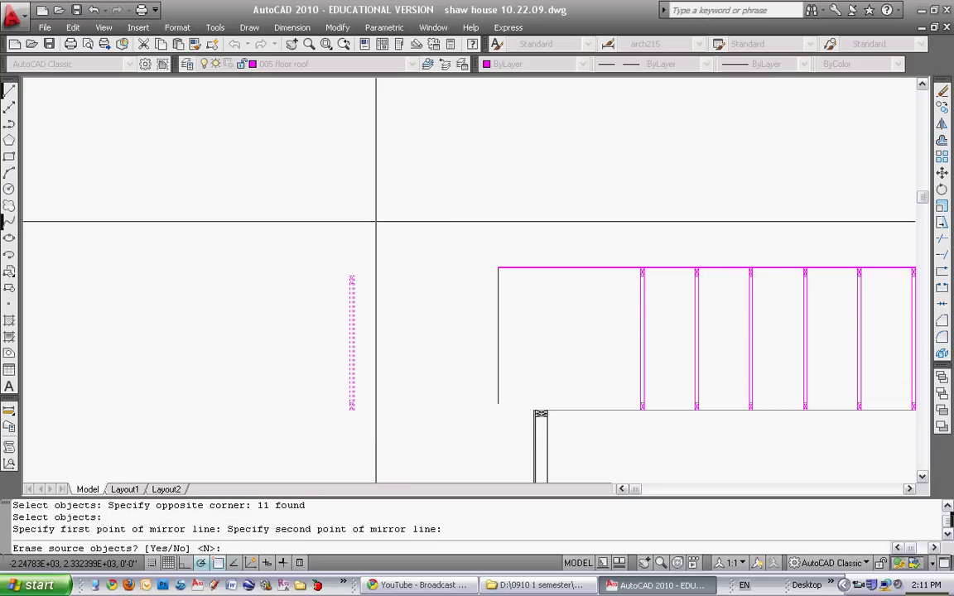
key("Escape")
key("Escape")
type("mi")
key("Return")
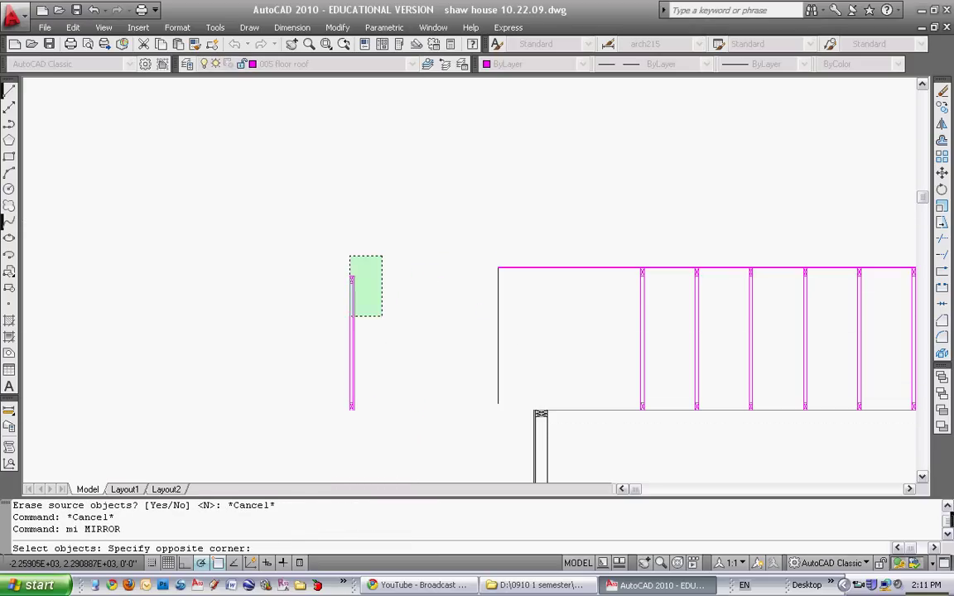
left_click(350, 316)
key("Return")
left_click(389, 397)
left_click(390, 262)
key("Return")
Erase the unmirrored truss copy
key("Escape")
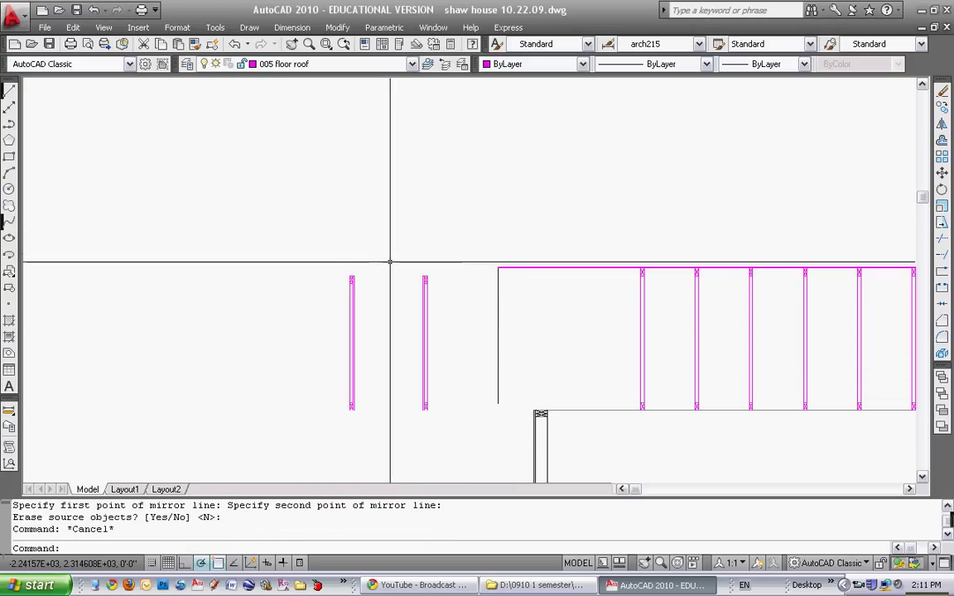
type("e")
key("Return")
left_click(330, 260)
left_click(380, 426)
key("Return")
key("Escape")
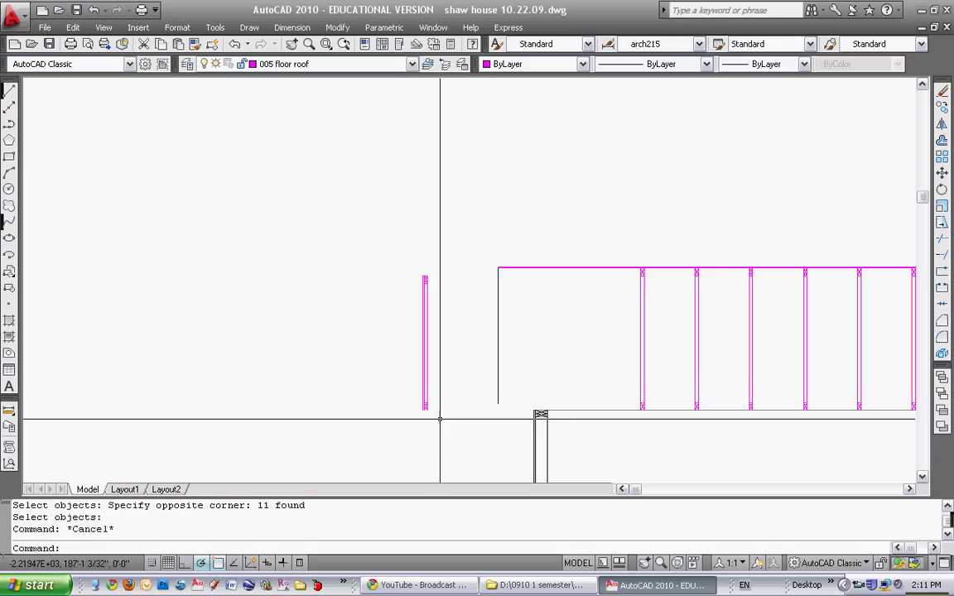
Move the mirrored truss so it butts against the wall corner
type("m")
key("Return")
left_click(403, 263)
left_click(443, 420)
key("Return")
scroll(419, 404, "up", 5)
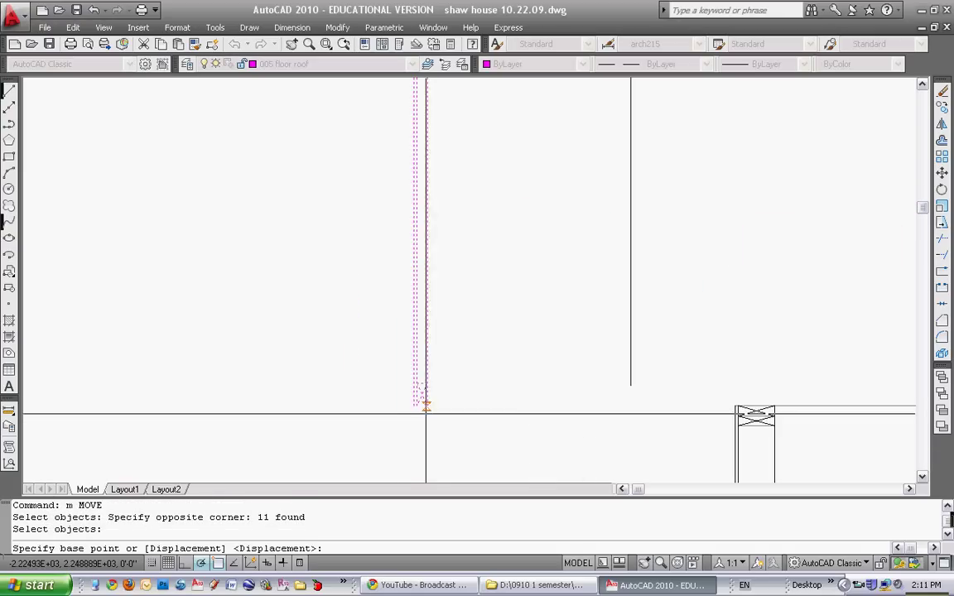
scroll(439, 405, "up", 5)
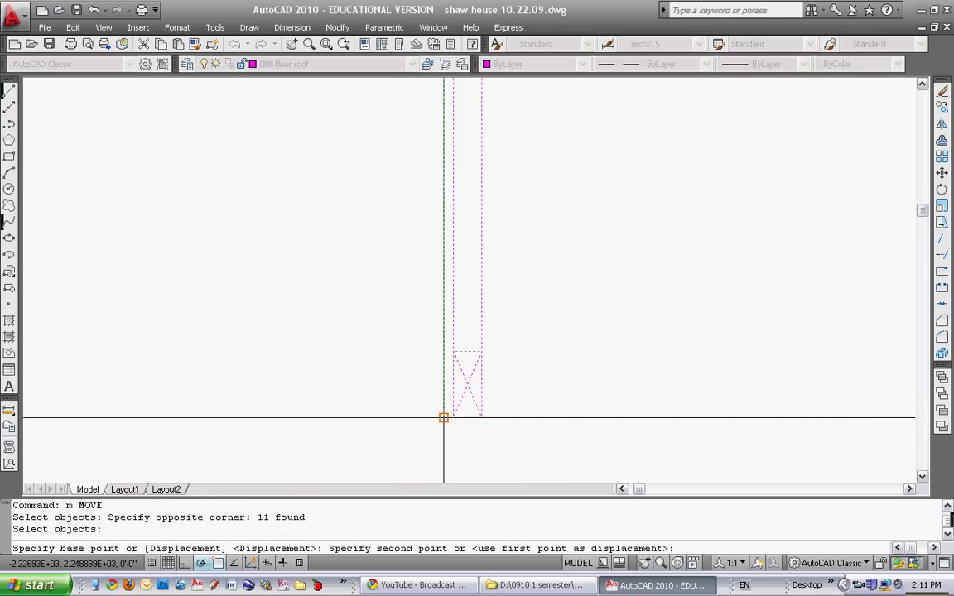
scroll(497, 414, "down", 3)
scroll(530, 390, "up", 5)
left_click(541, 379)
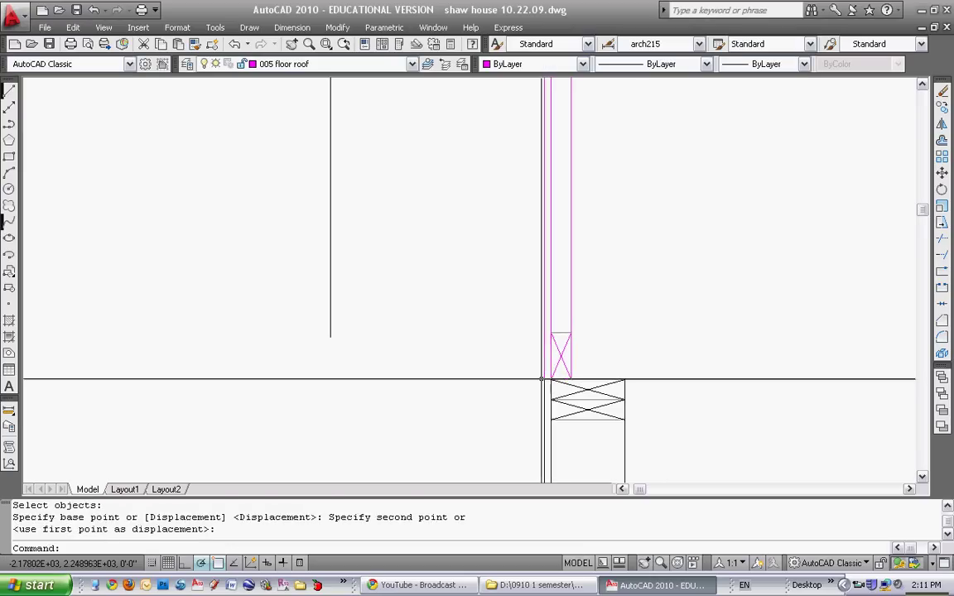
key("Escape")
scroll(543, 400, "down", 3)
middle_click_drag(543, 400, 483, 379)
scroll(385, 360, "down", 2)
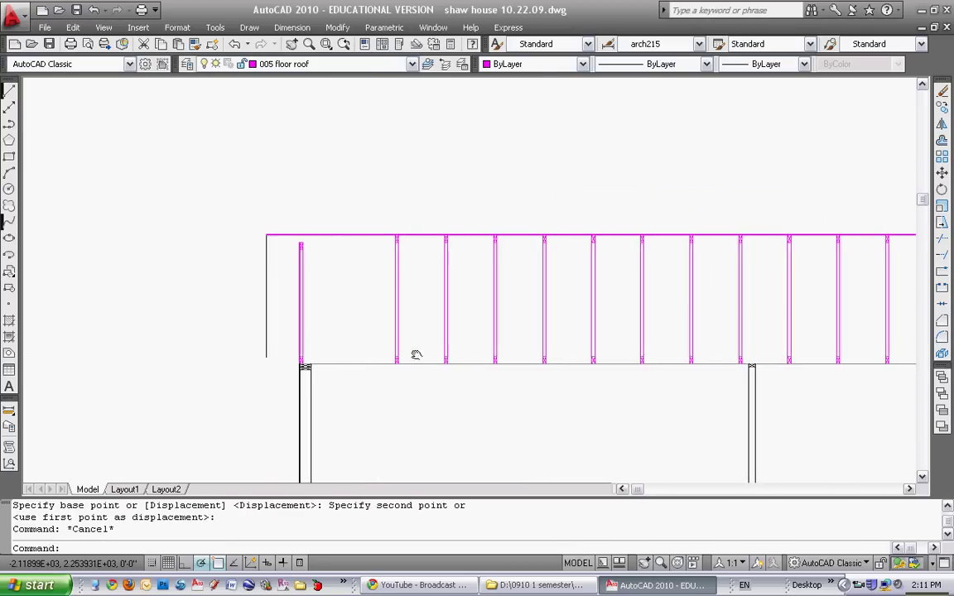
Copy the end truss onto the column with COPY
middle_click_drag(416, 354, 362, 348)
type("co")
key("Return")
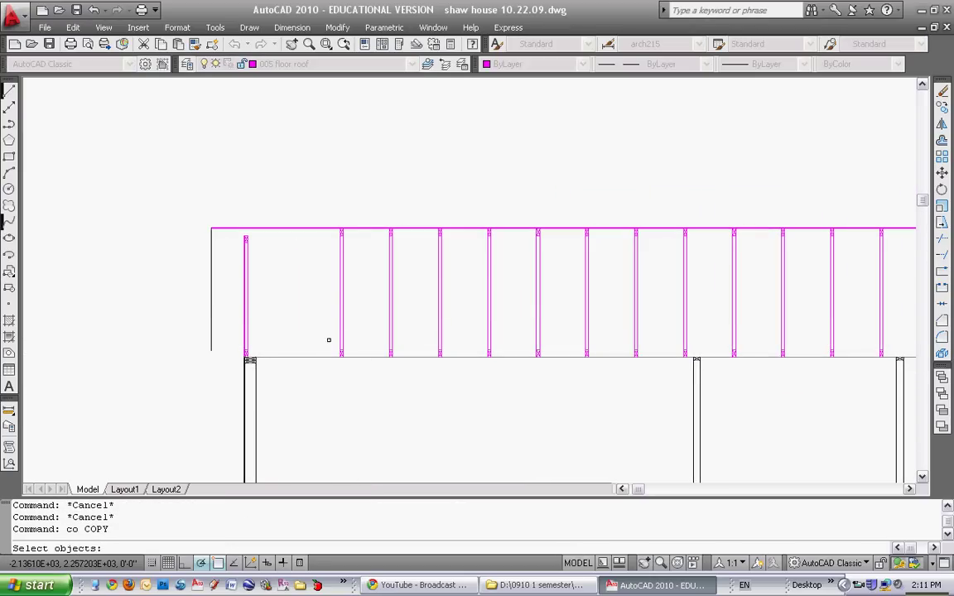
left_click(353, 361)
key("Return")
scroll(382, 361, "up", 5)
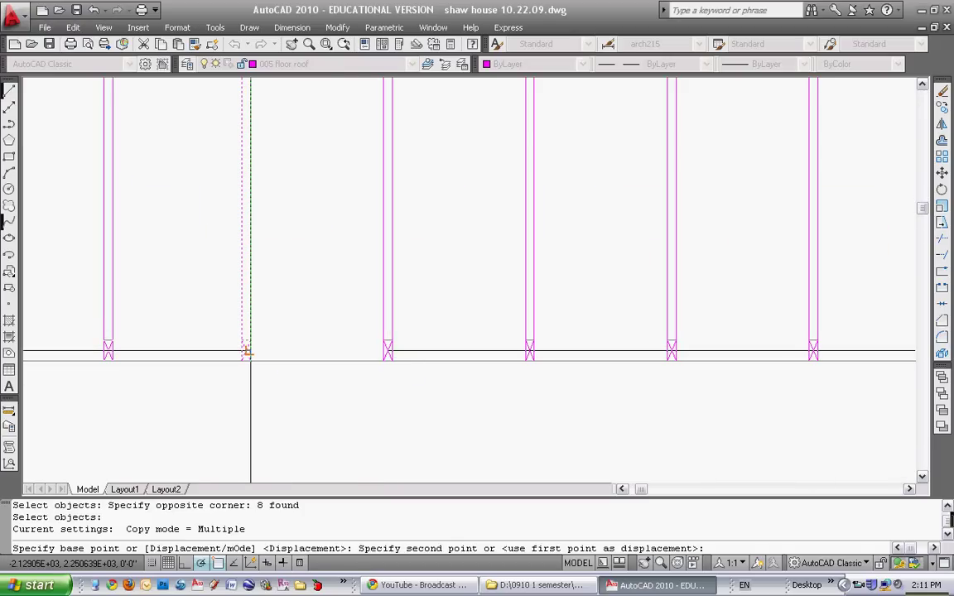
left_click(246, 352)
scroll(246, 352, "down", 4)
key("Escape")
key("Escape")
key("Escape")
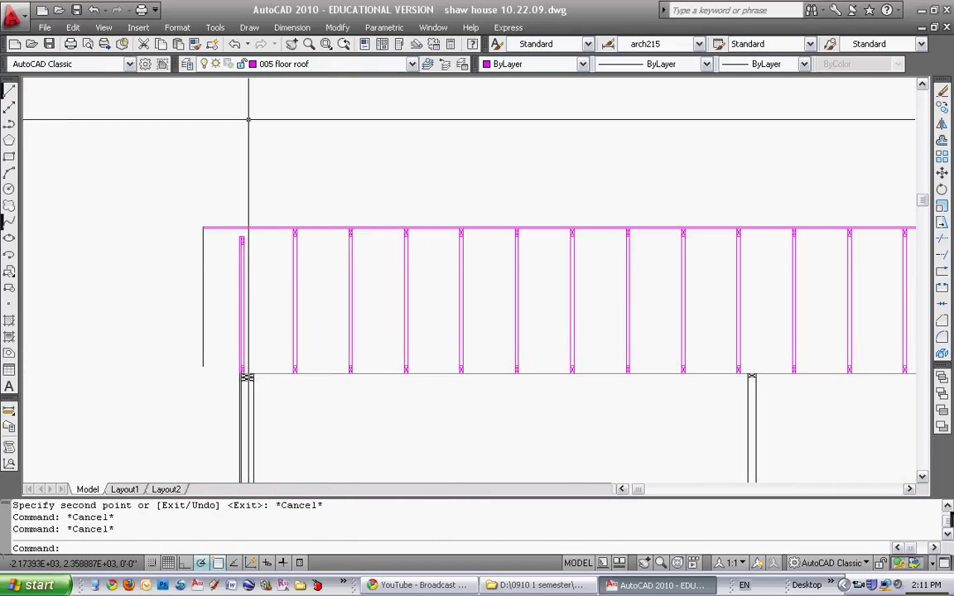
Add a 2' linear dimension from the column corner to the next truss
left_click(291, 27)
left_click(294, 64)
scroll(235, 382, "up", 5)
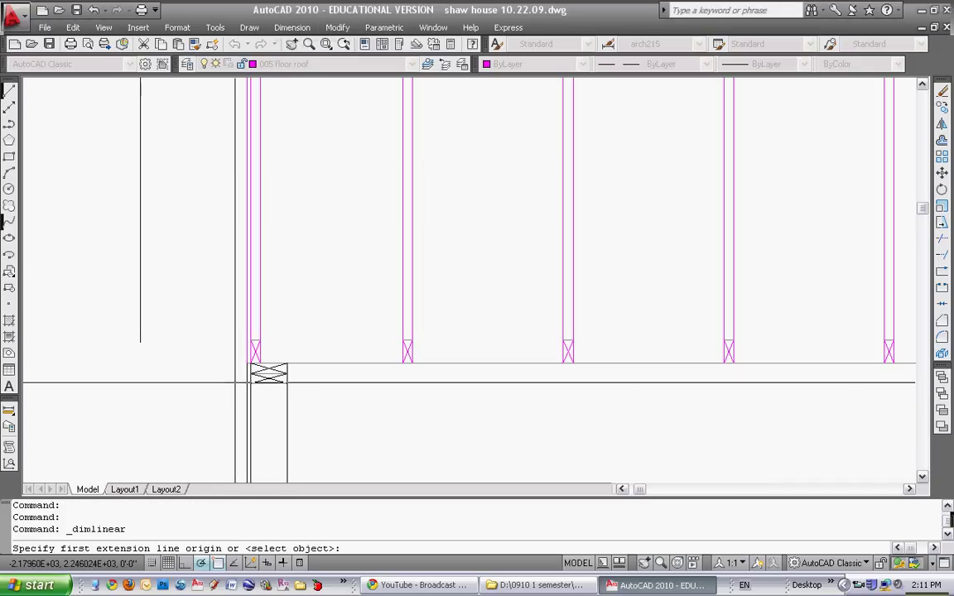
left_click(248, 363)
left_click(407, 362)
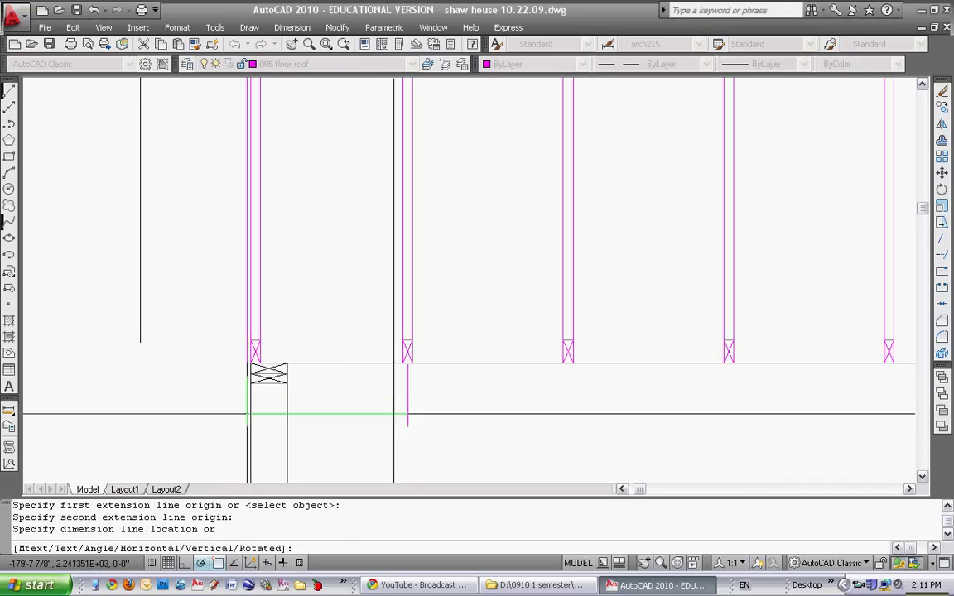
left_click(394, 448)
key("Escape")
Zoom and pan to view the whole cross-section and check the row's right end
scroll(414, 398, "down", 5)
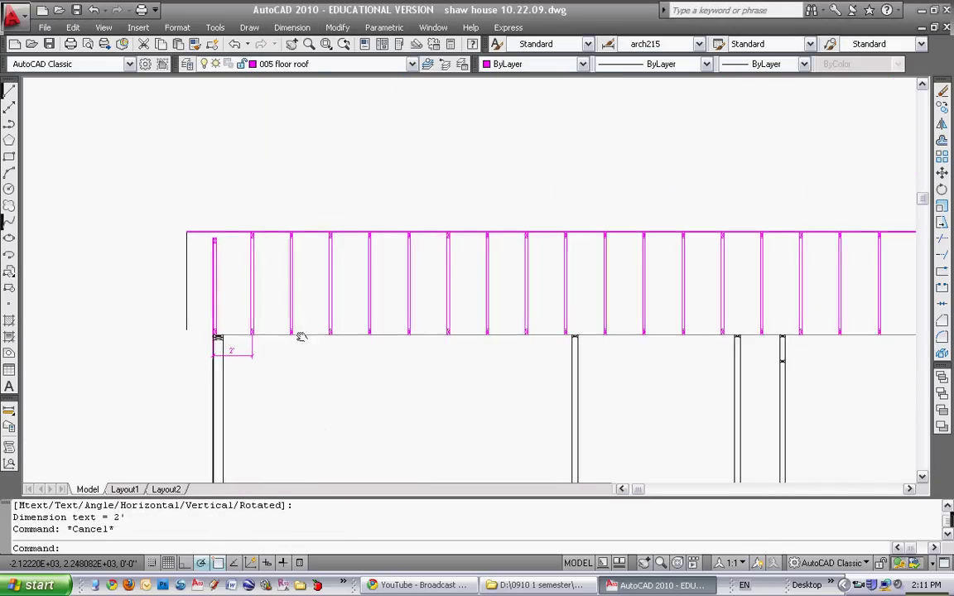
scroll(473, 313, "down", 2)
middle_click_drag(473, 313, 378, 294)
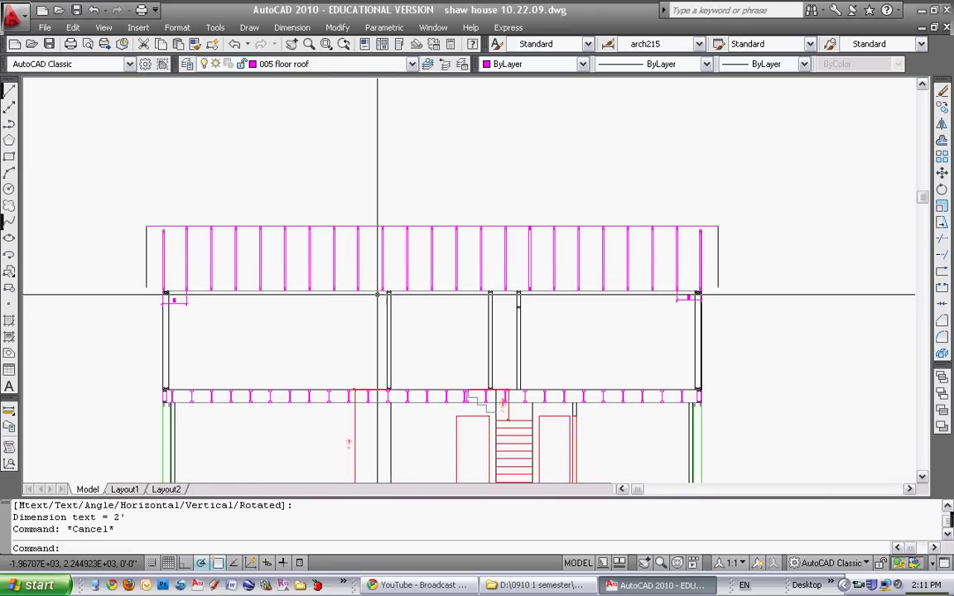
scroll(182, 309, "up", 5)
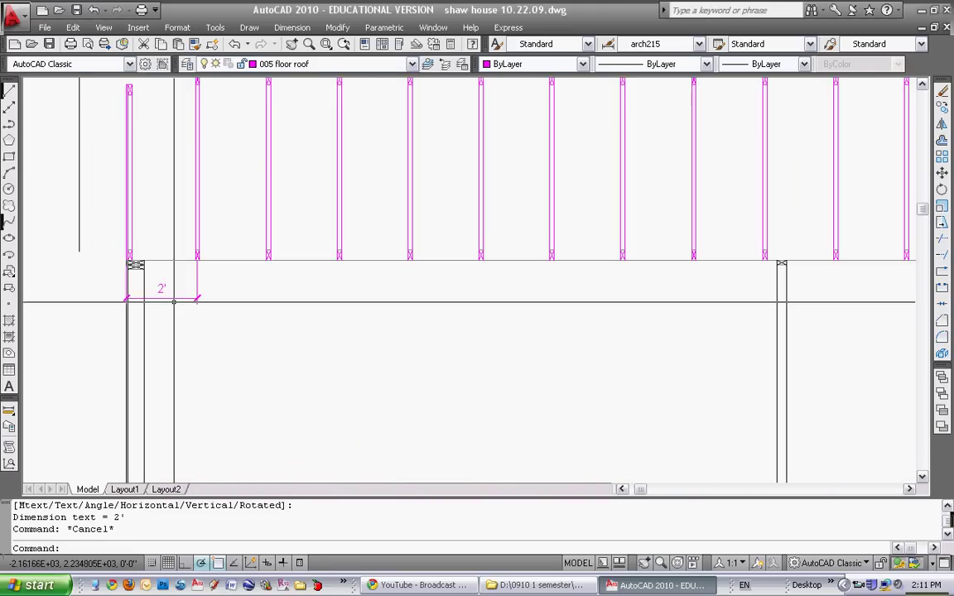
scroll(226, 267, "down", 4)
scroll(428, 271, "up", 2)
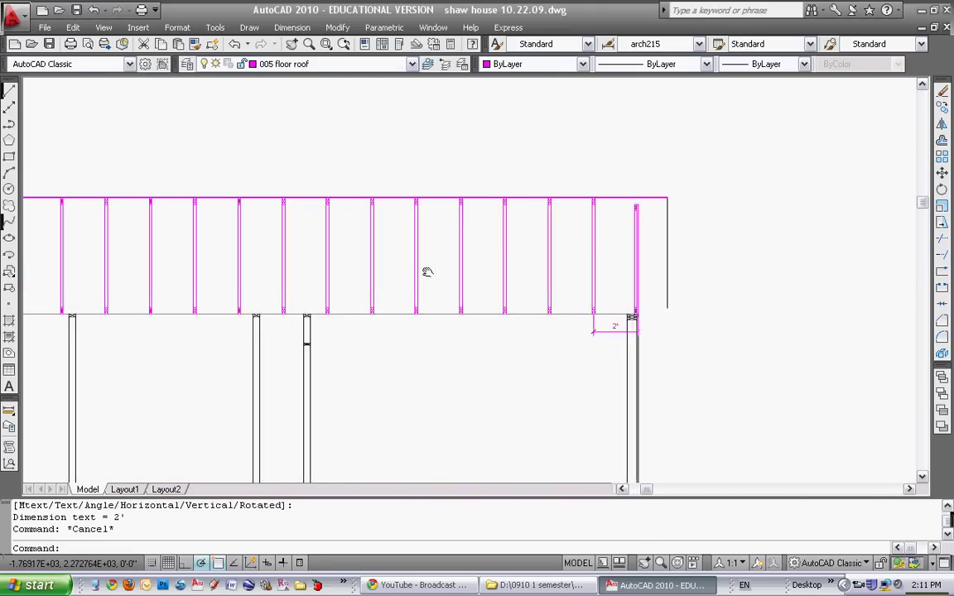
scroll(575, 234, "up", 5)
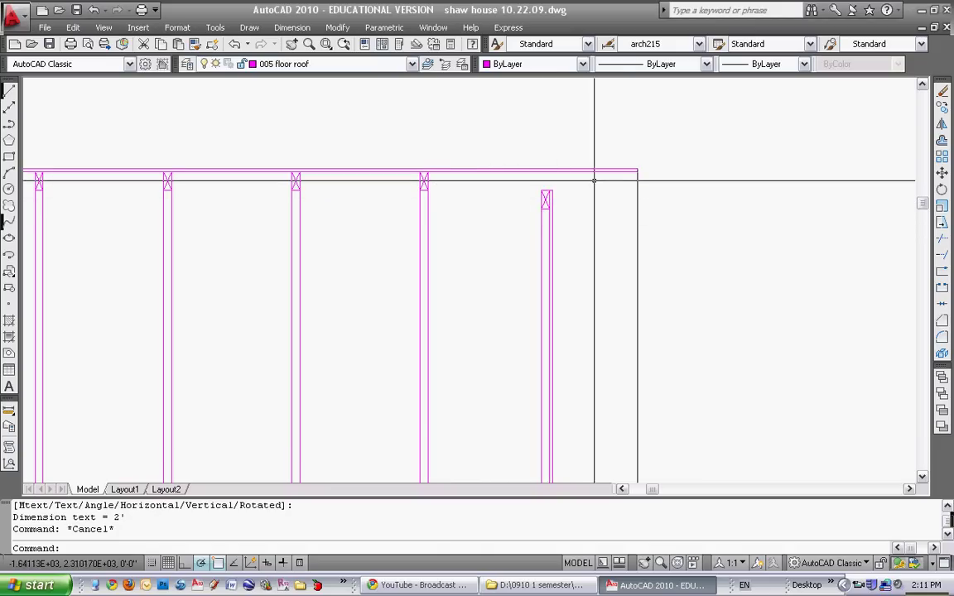
Draw the beam's lower edge line from the joist end across to the beam end
left_click(10, 93)
left_click(423, 189)
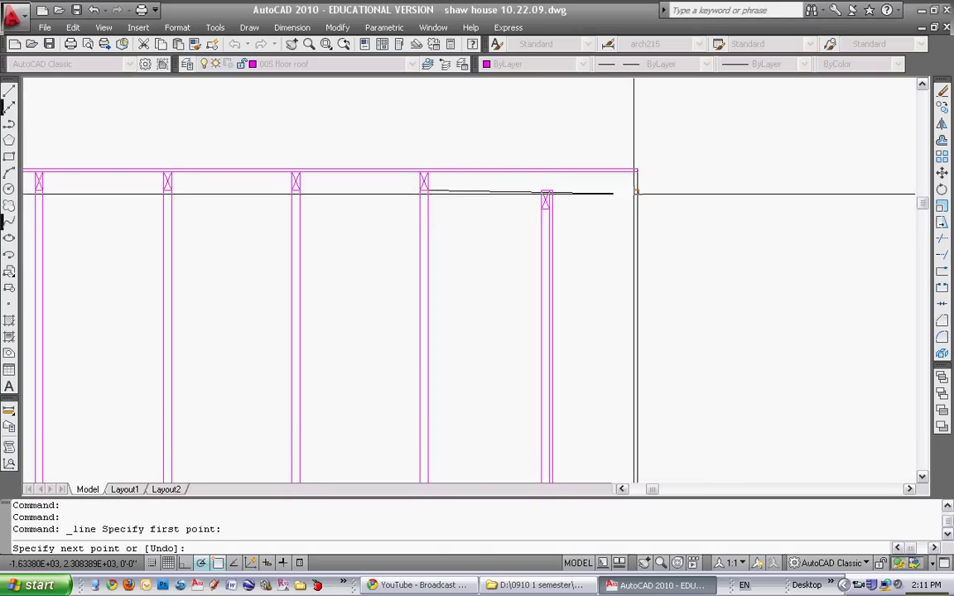
left_click(636, 192)
left_click(637, 476)
key("Escape")
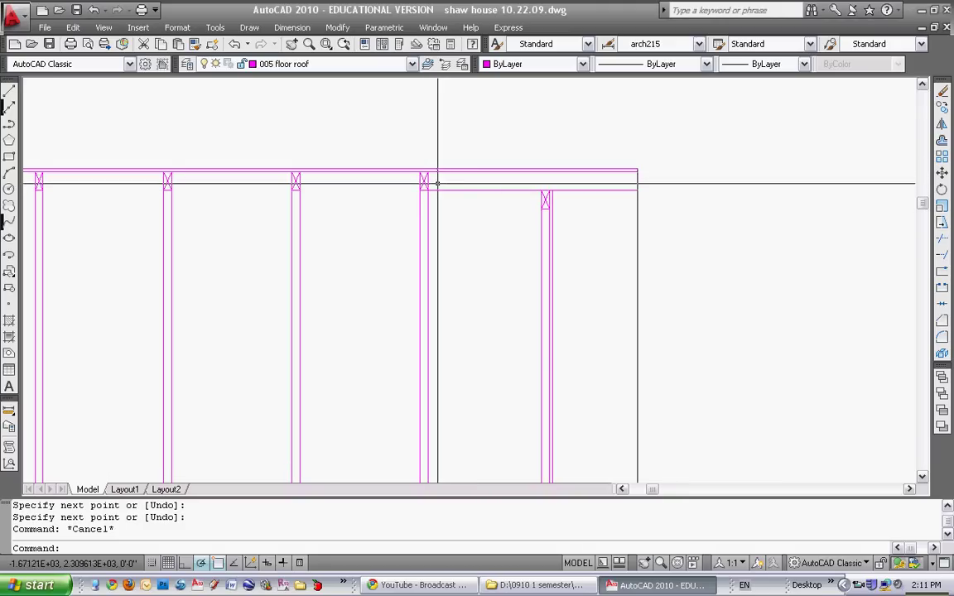
Draw a 1.5 by 5.5 rectangle for the end block
scroll(521, 202, "up", 3)
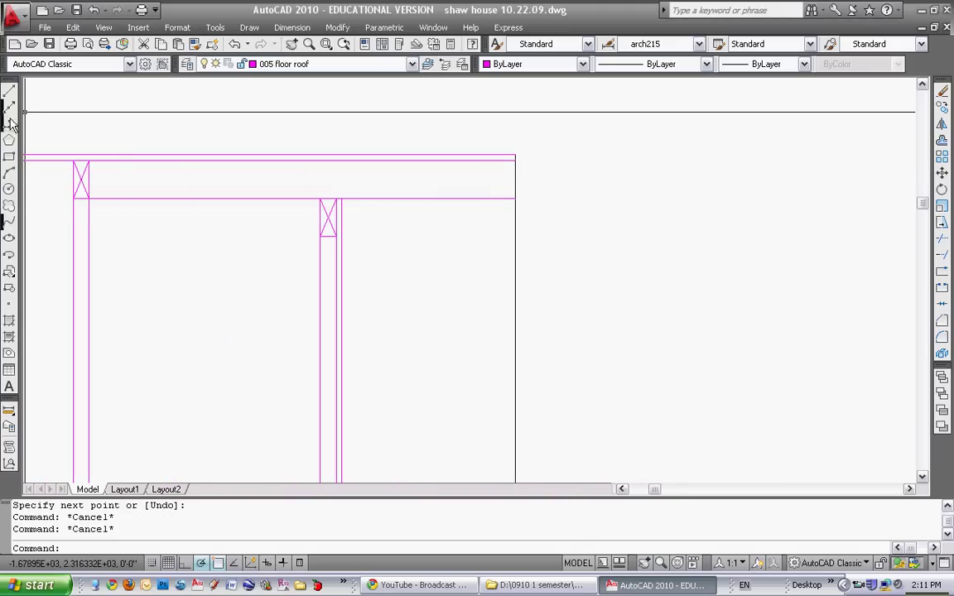
left_click(9, 157)
left_click(558, 188)
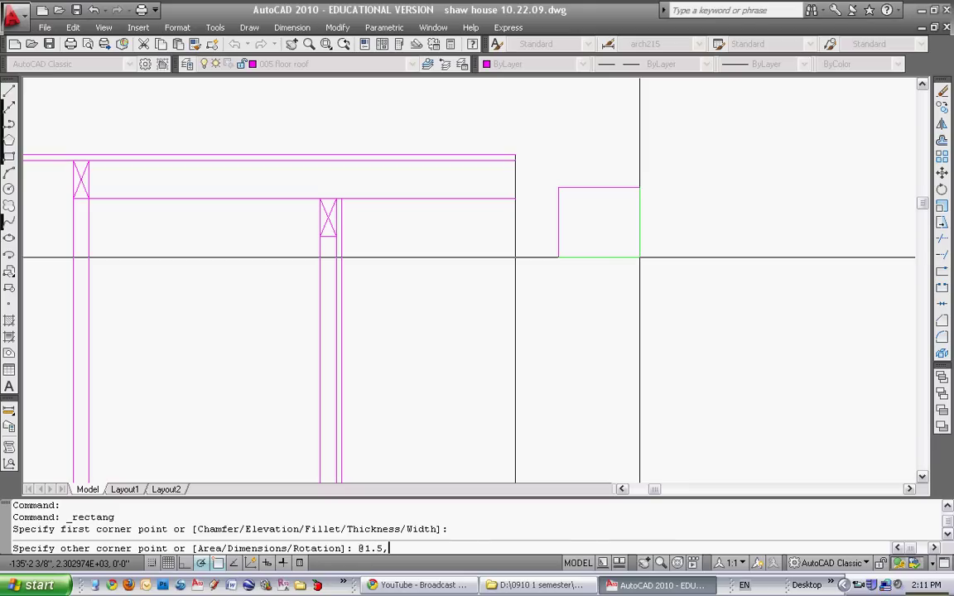
type("@1.5,5.5")
key("Return")
key("Escape")
Move the 1.5 by 5.5 block to the beam's top-right corner
type("m")
key("Return")
left_click(575, 221)
left_click(565, 161)
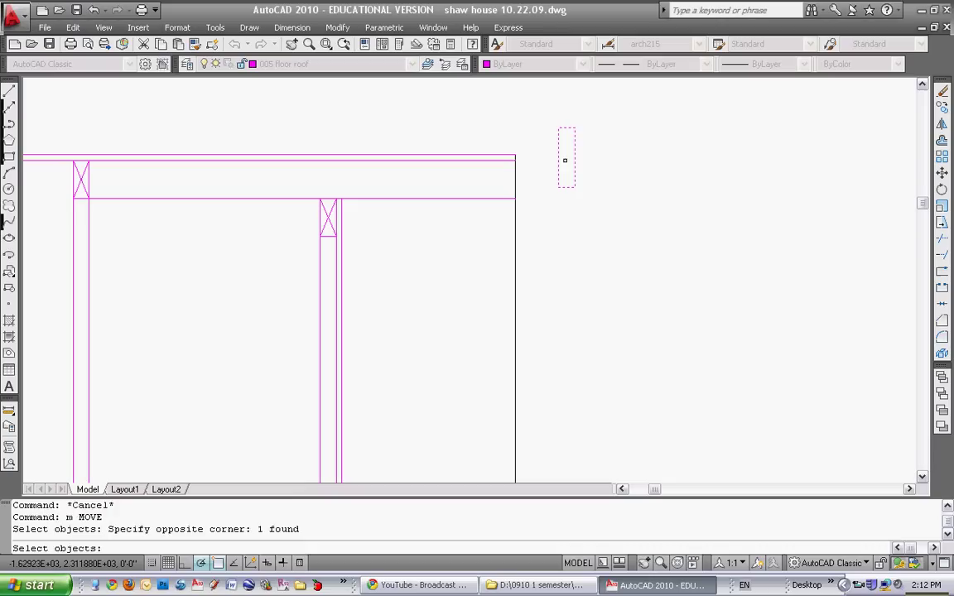
key("Return")
left_click(515, 160)
key("Escape")
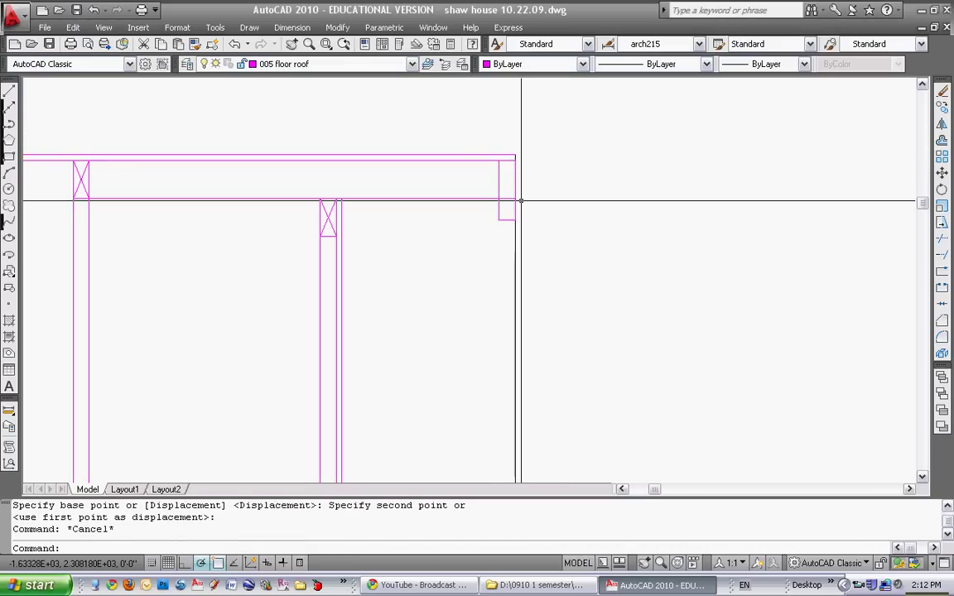
Trim the beam end using the beam and block as cutting edges
type("tr")
key("Return")
left_click(509, 208)
left_click(510, 197)
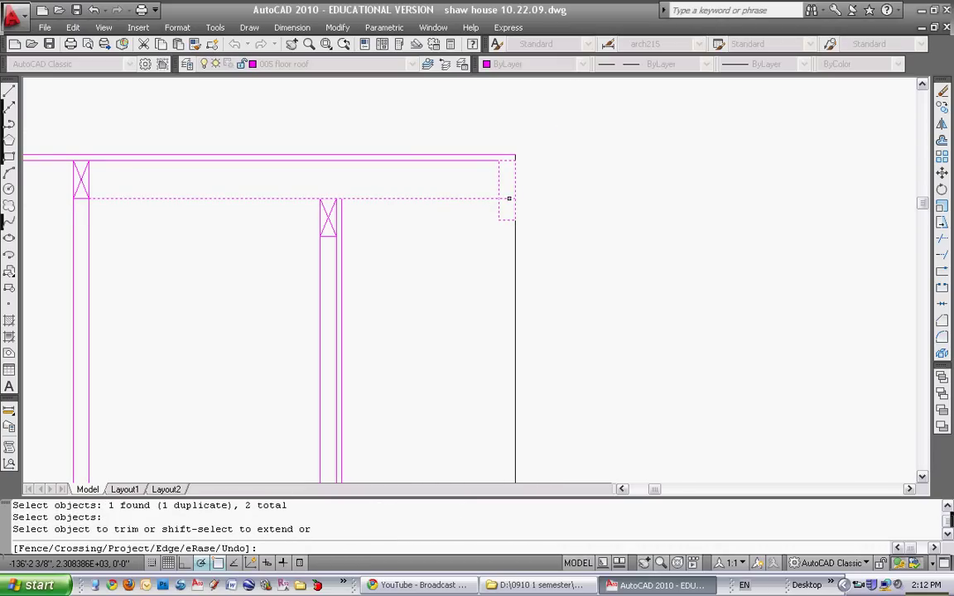
key("Escape")
type("tr")
key("Return")
left_click(508, 192)
left_click(479, 213)
key("Return")
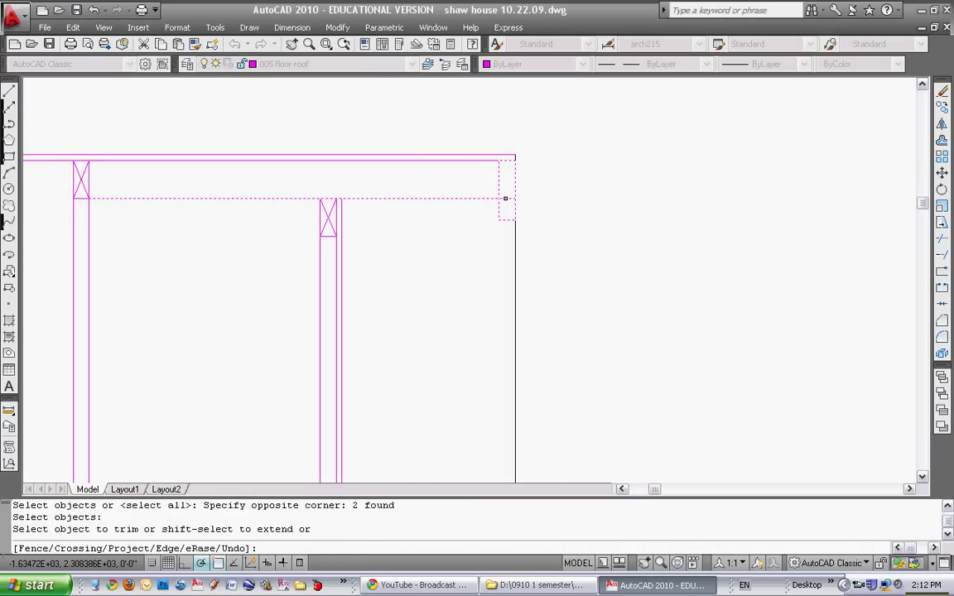
key("Escape")
Draw two corner-to-corner diagonals forming an X across the end block
left_click(9, 89)
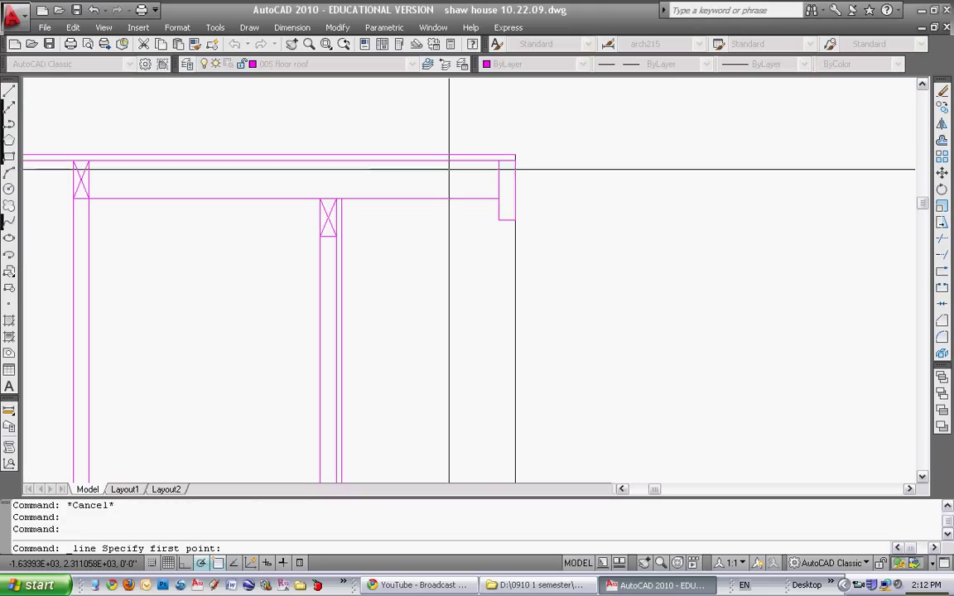
left_click(500, 161)
left_click(514, 220)
key("Return")
left_click(514, 161)
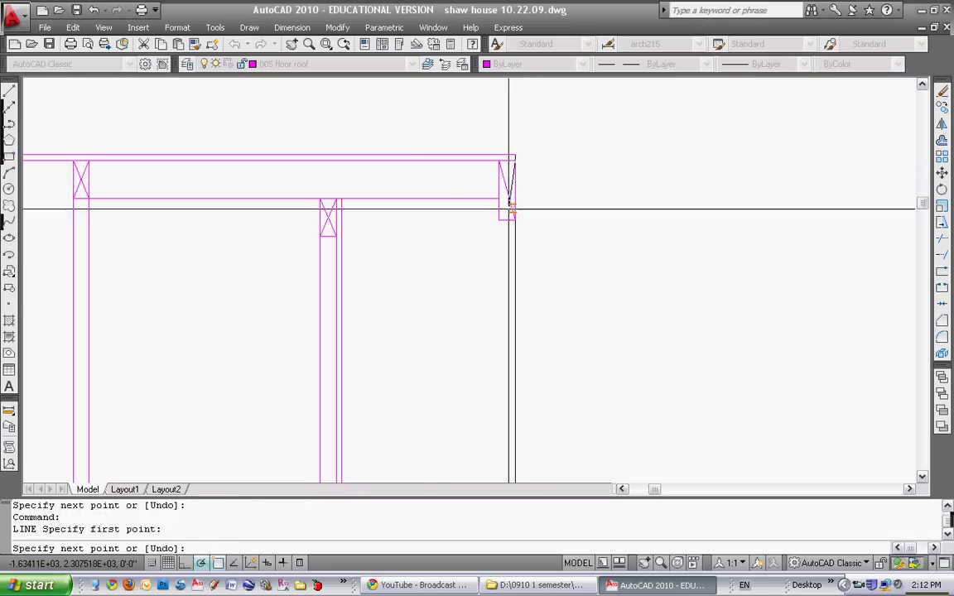
left_click(499, 219)
key("Escape")
scroll(547, 223, "down", 3)
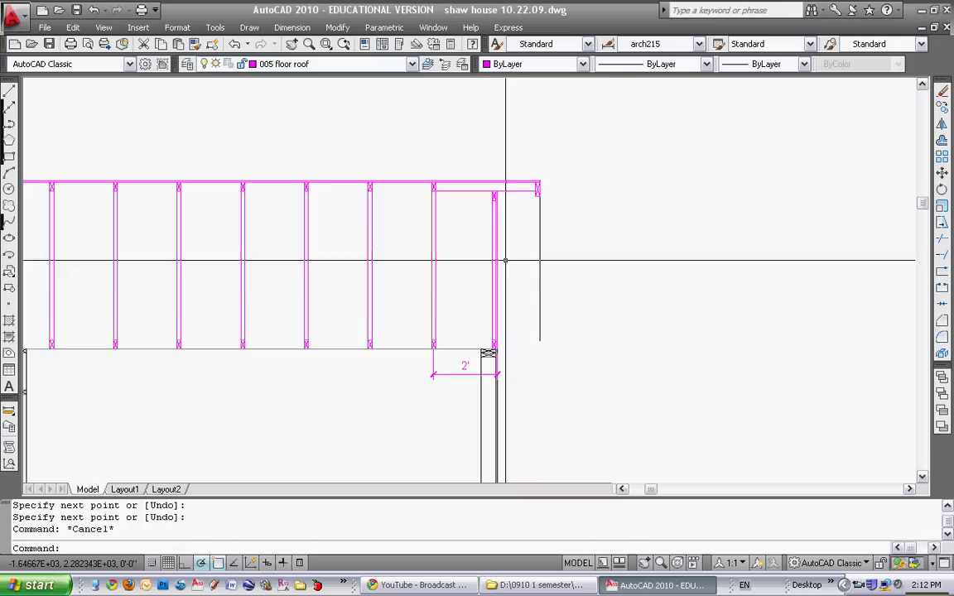
scroll(484, 222, "down", 1)
scroll(502, 240, "up", 1)
scroll(535, 288, "down", 3)
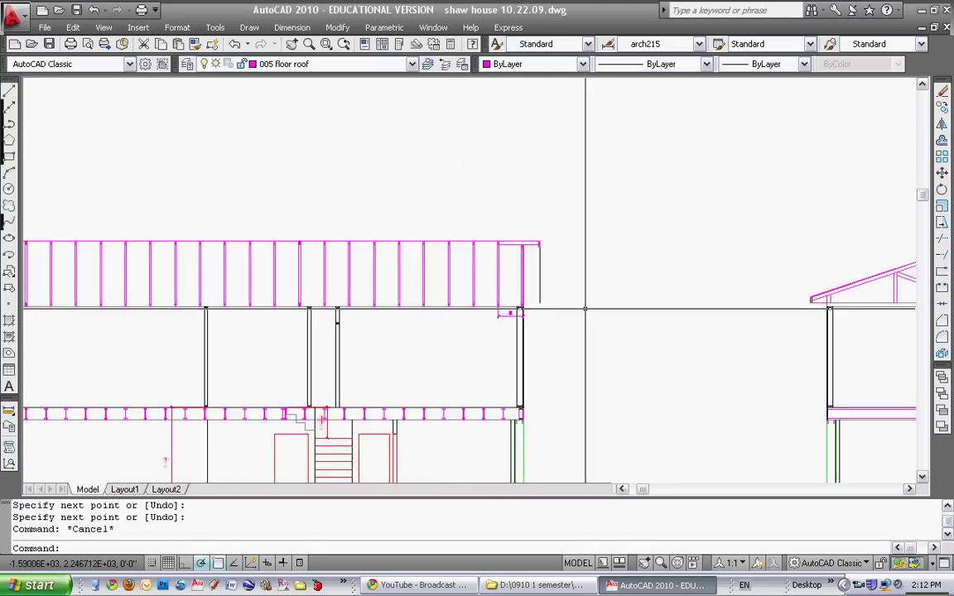
Draw a horizontal line from the gable truss end to the wall's top corner
key("Escape")
left_click(10, 90)
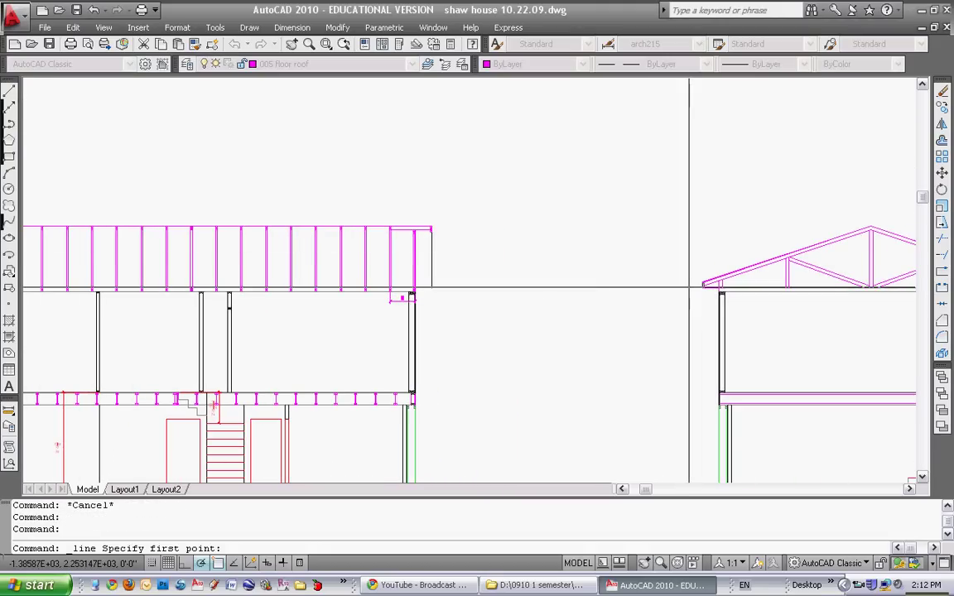
scroll(700, 296, "up", 5)
left_click(705, 300)
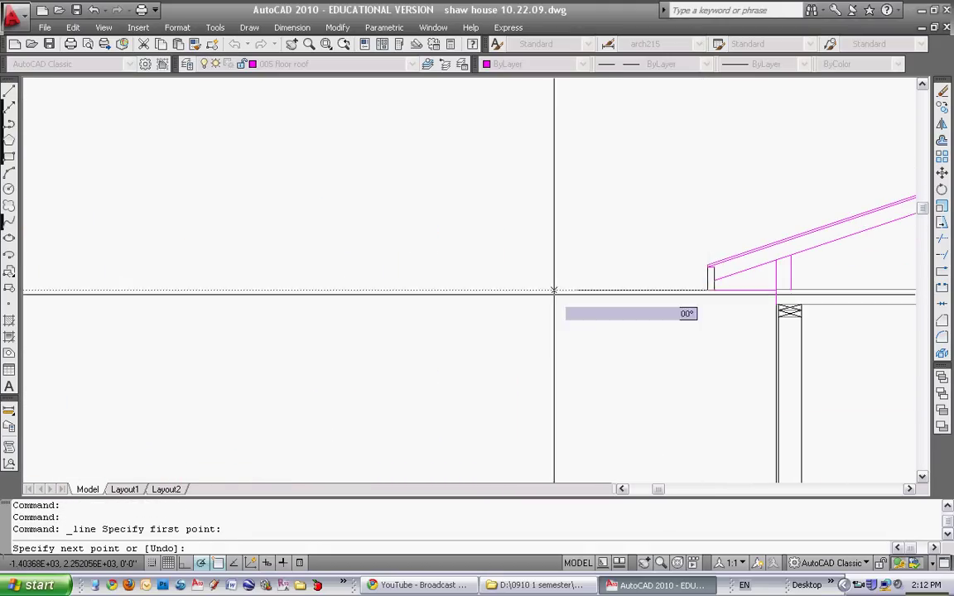
scroll(463, 294, "down", 2)
scroll(379, 298, "up", 3)
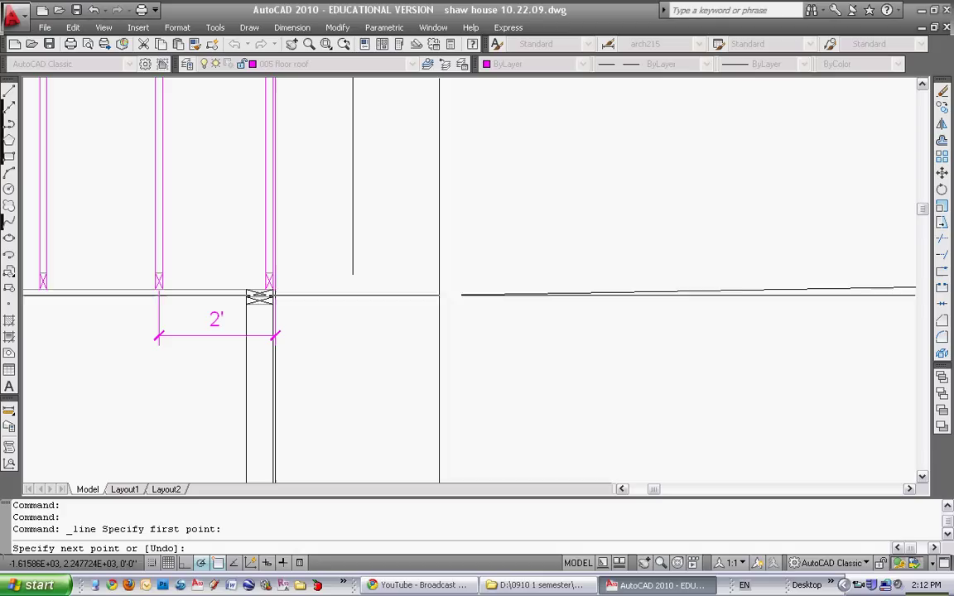
left_click(272, 276)
key("Escape")
Select the new line and wall as trim cutting edges, then cancel the trim
type("tr")
key("Return")
left_click_drag(361, 282, 346, 267)
key("Return")
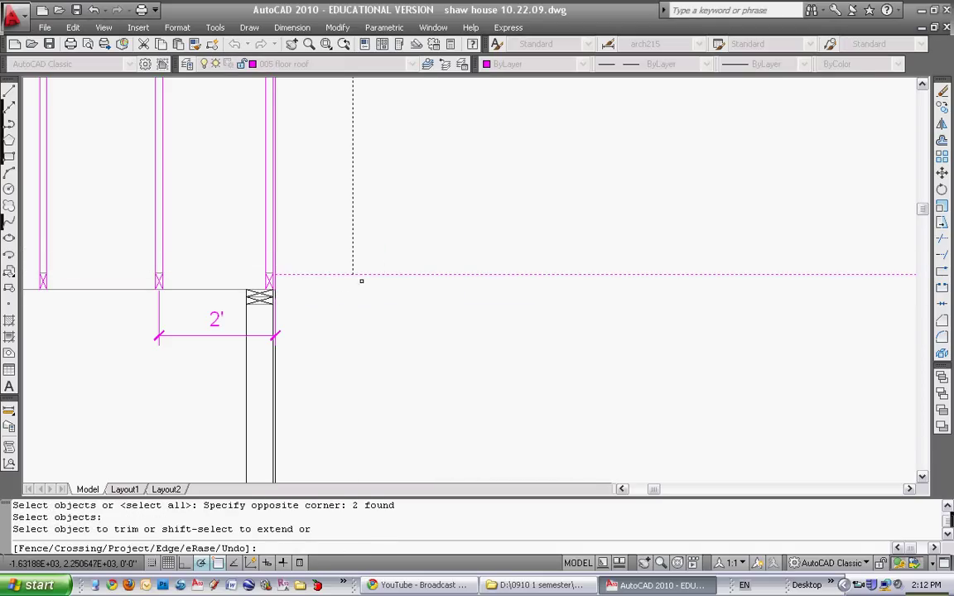
key("Escape")
scroll(385, 276, "down", 3)
scroll(443, 298, "up", 3)
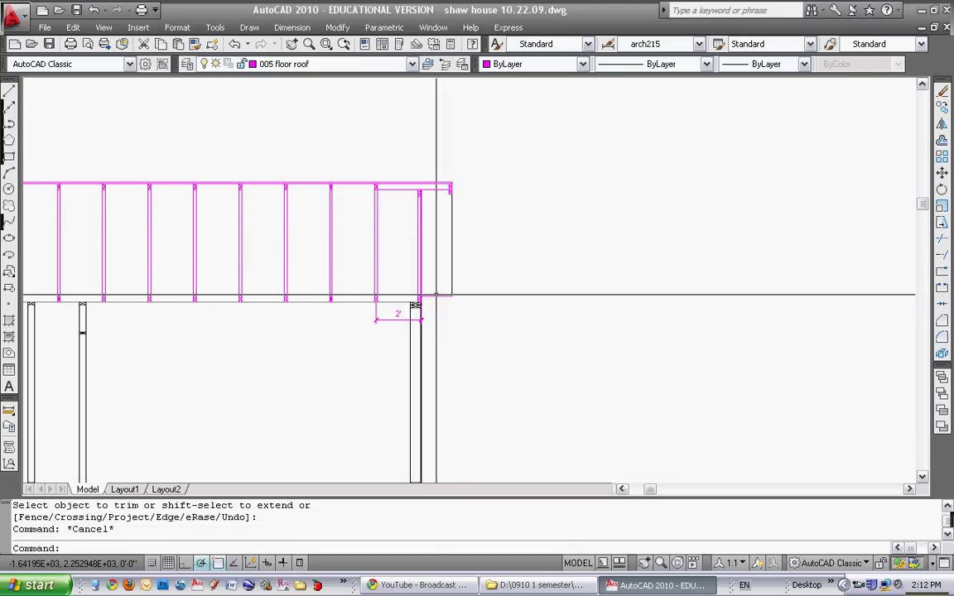
scroll(486, 237, "up", 2)
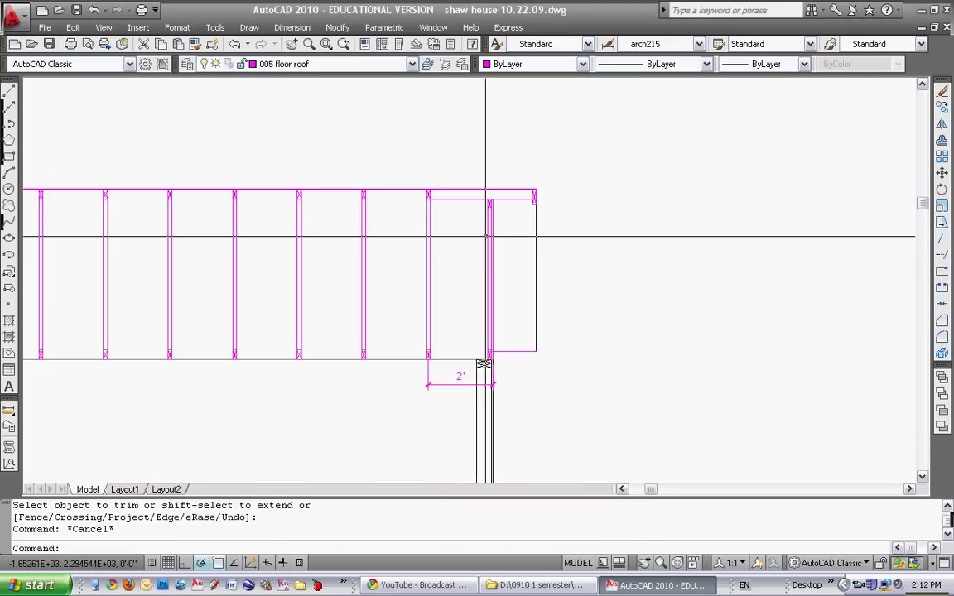
Mirror the end framing to the opposite end, keeping the original pieces
type("mi")
key("Return")
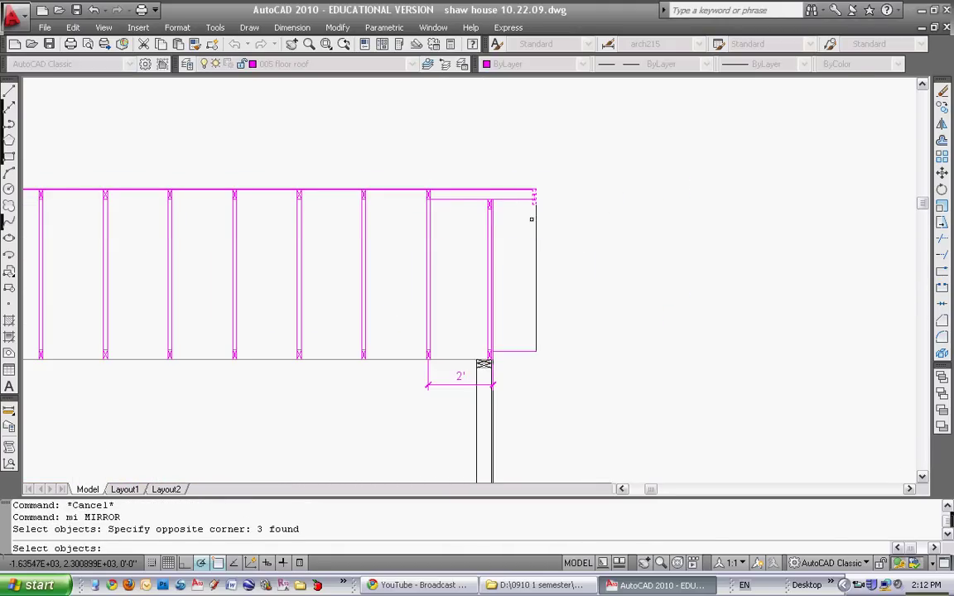
key("Return")
scroll(500, 258, "down", 4)
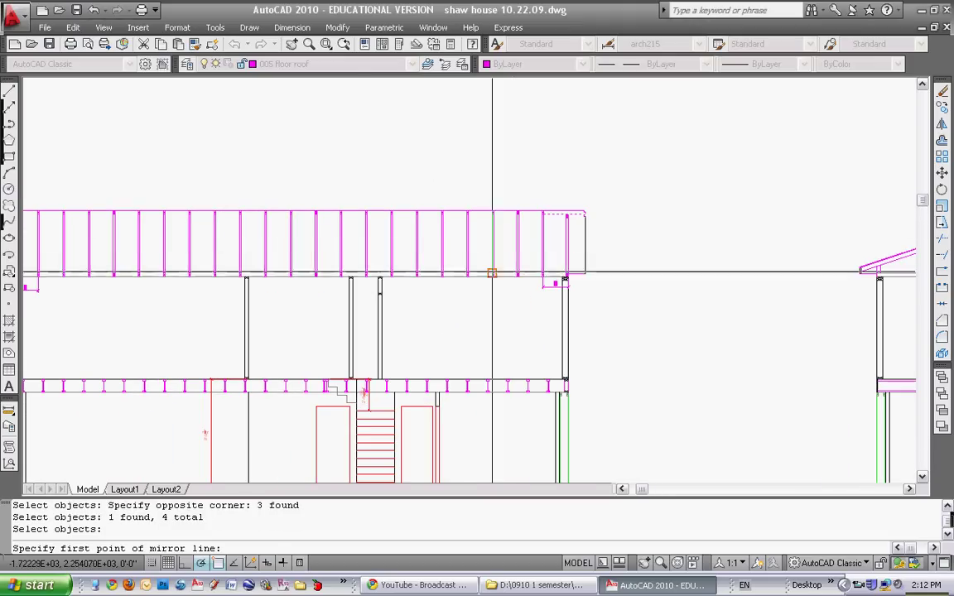
left_click(244, 276)
left_click(206, 166)
key("Return")
middle_click_drag(160, 204, 309, 213)
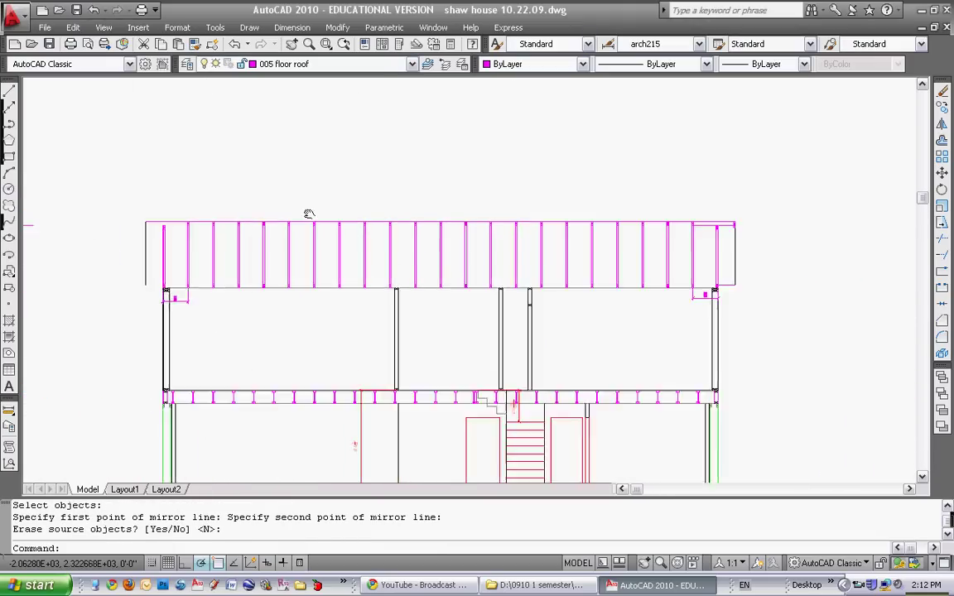
middle_click_drag(117, 235, 341, 250)
key("Escape")
Select the four mirrored end pieces for a move, then cancel it
type("m")
key("Return")
left_click(202, 208)
left_click(269, 249)
key("Return")
scroll(253, 234, "up", 5)
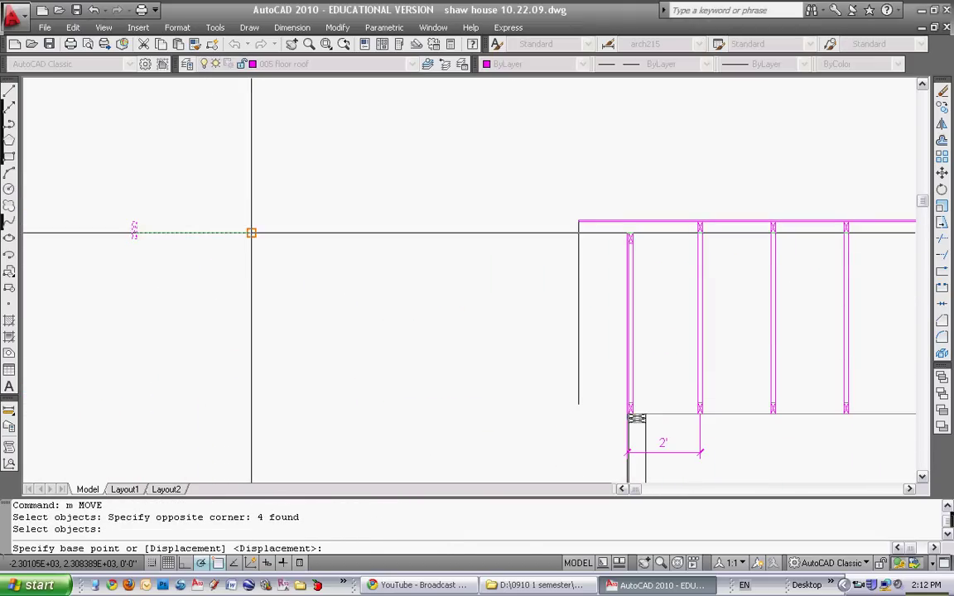
left_click(250, 233)
scroll(701, 227, "up", 3)
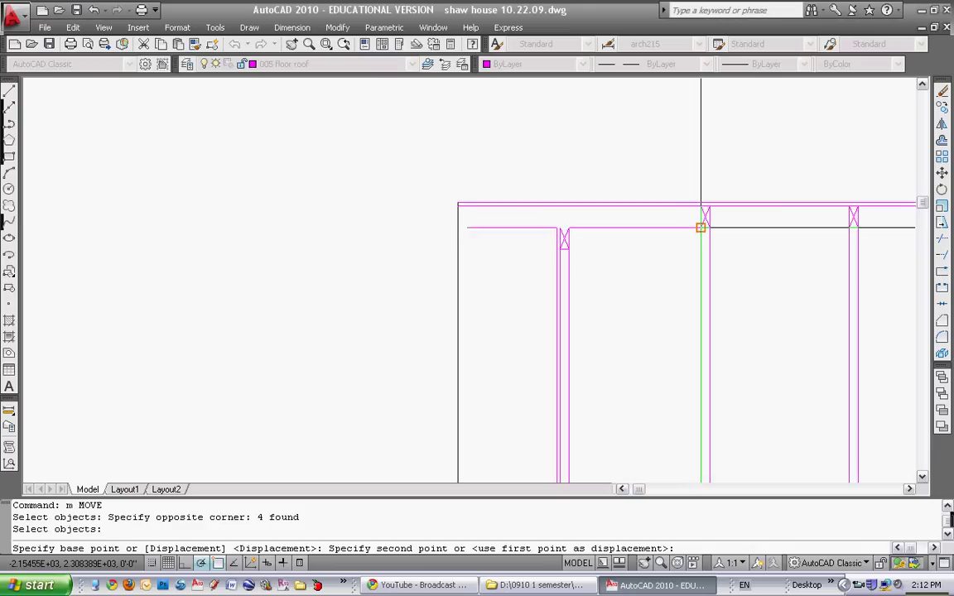
key("Escape")
scroll(701, 227, "down", 4)
middle_click_drag(543, 291, 458, 221)
key("Escape")
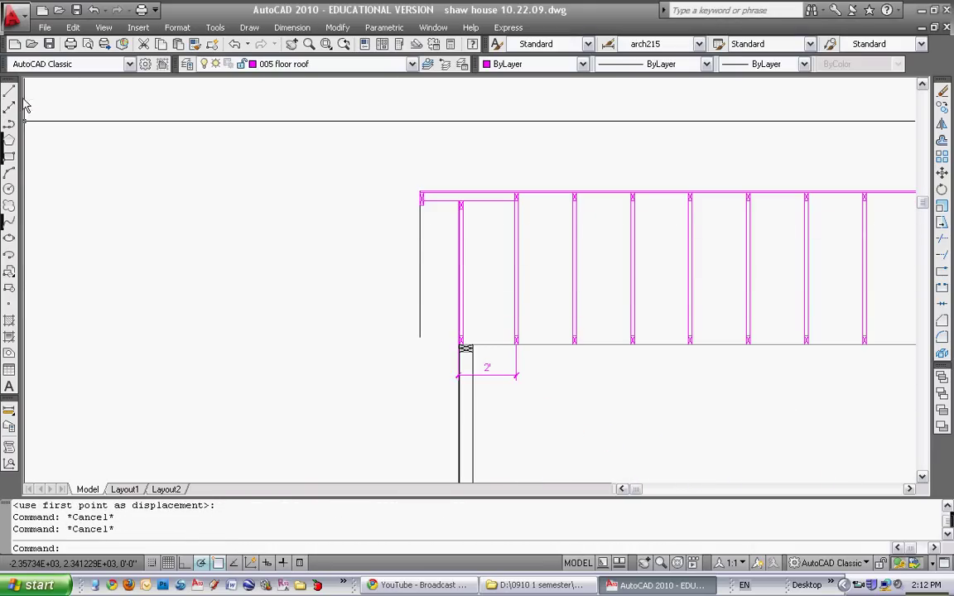
Start closing lines at the left-end wall corner, then cancel them
left_click(10, 91)
left_click(420, 336)
key("Escape")
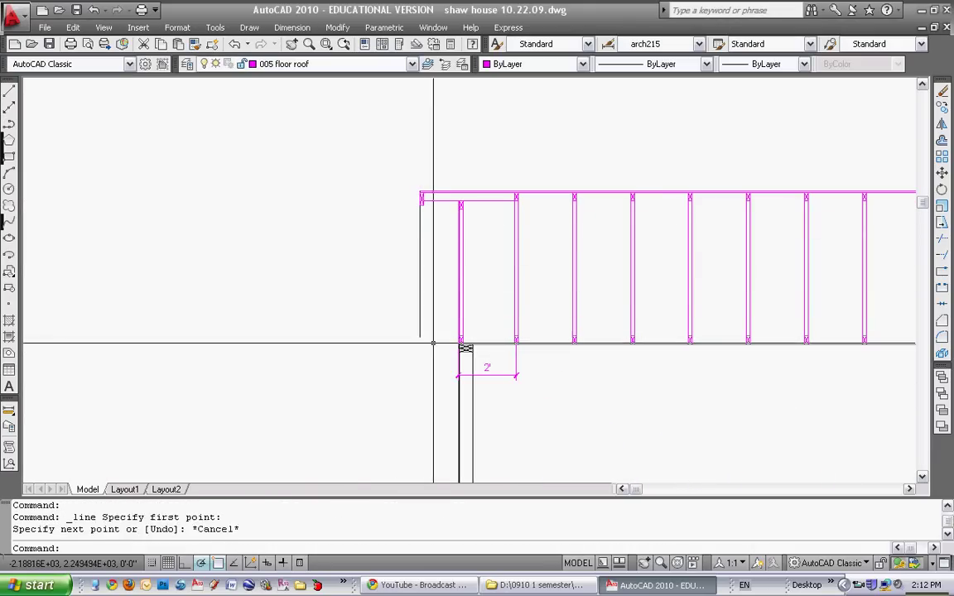
left_click(10, 93)
scroll(428, 342, "up", 3)
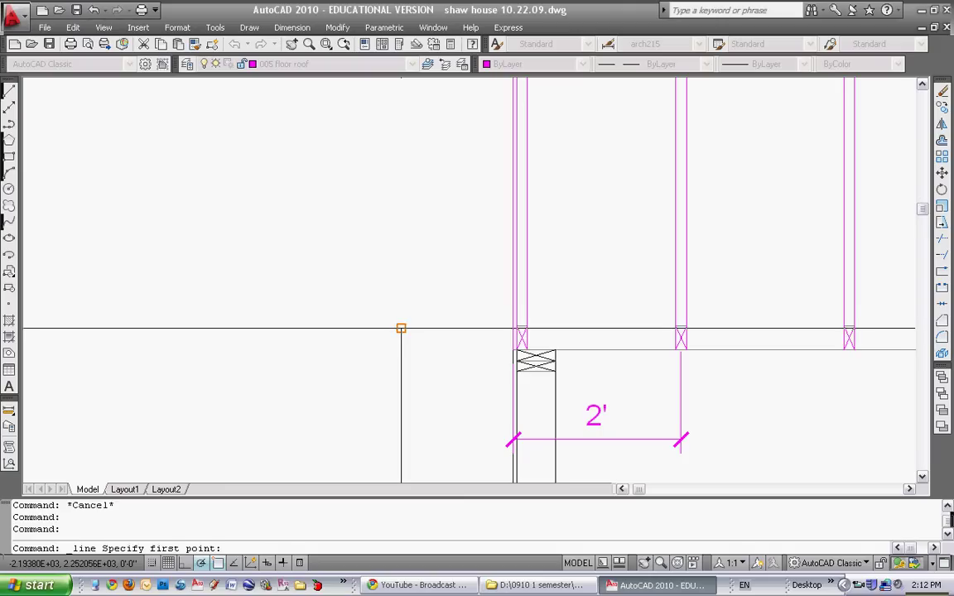
left_click(401, 329)
key("Escape")
scroll(580, 319, "down", 5)
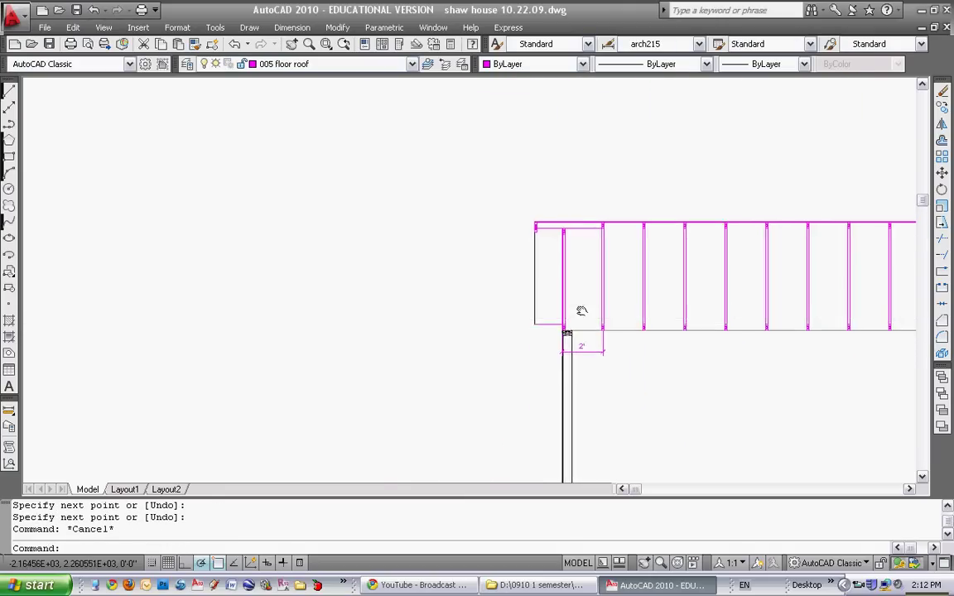
scroll(571, 314, "down", 5)
mouse_move(558, 319)
middle_mouse_down()
mouse_move(469, 289)
mouse_move(448, 294)
middle_mouse_up()
scroll(458, 304, "down", 3)
scroll(389, 315, "down", 4)
middle_click_drag(544, 294, 491, 294)
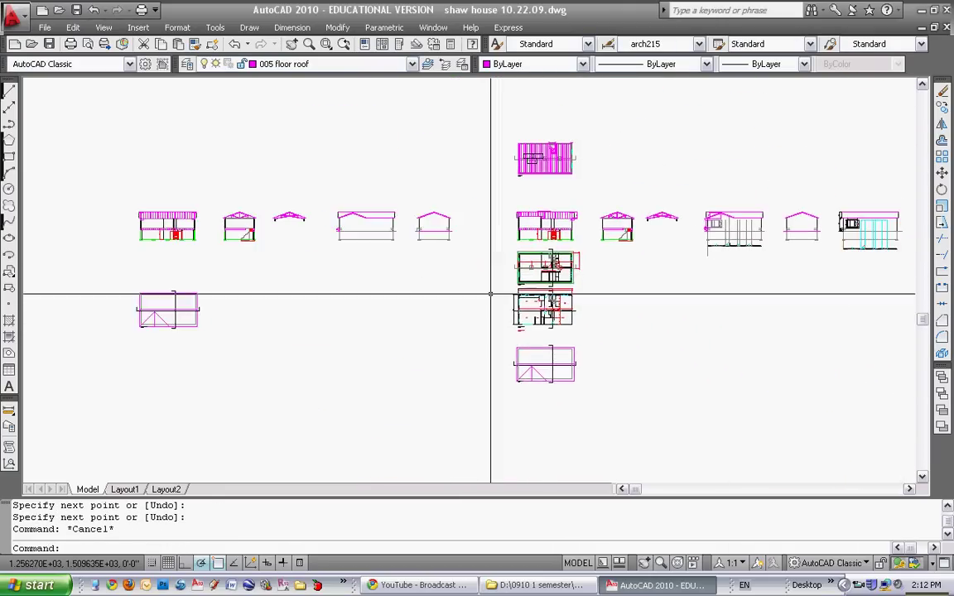
scroll(491, 294, "up", 8)
left_click(467, 267)
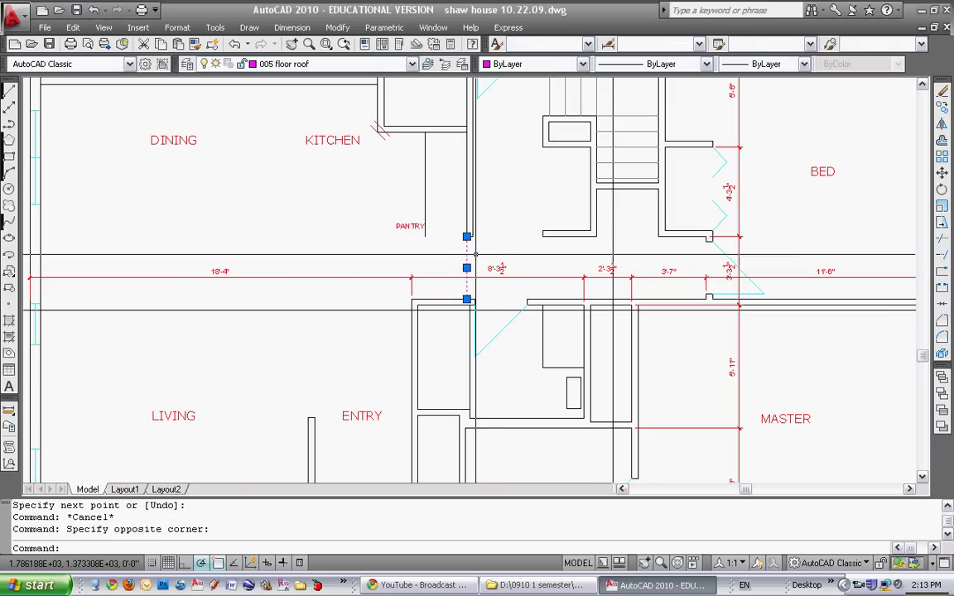
left_click(444, 263)
key("Escape")
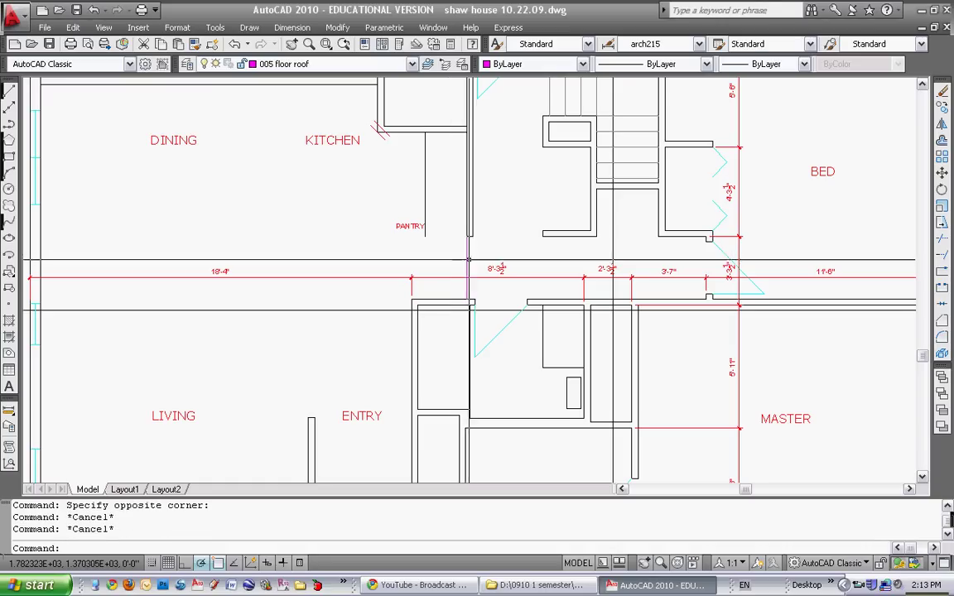
scroll(469, 260, "down", 5)
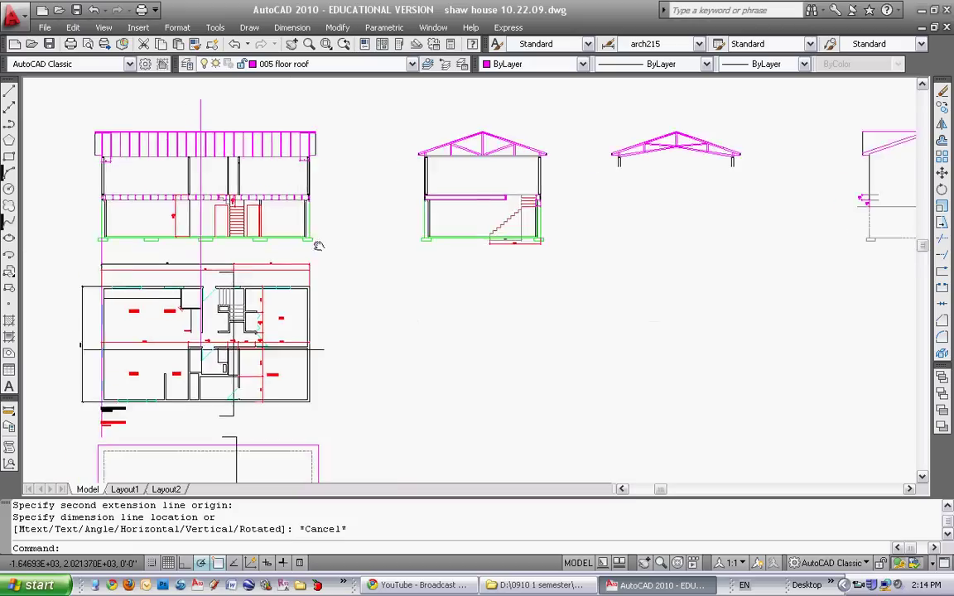
scroll(365, 196, "up", 3)
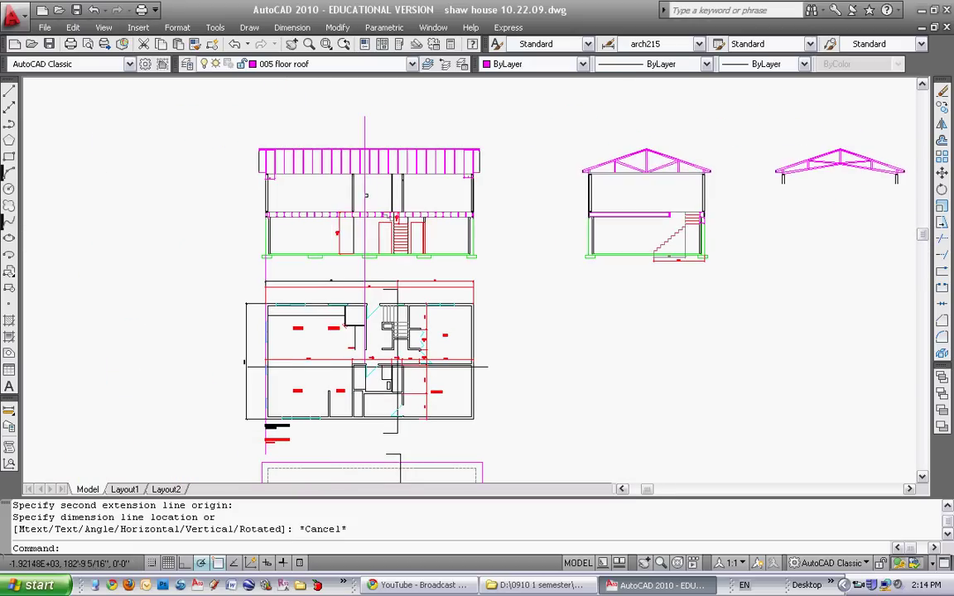
middle_click_drag(587, 367, 560, 313)
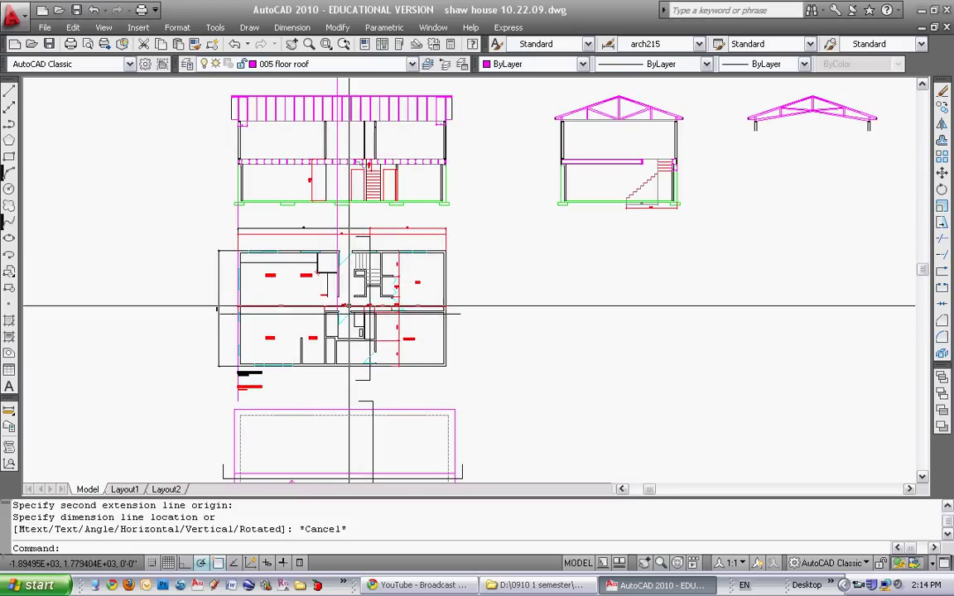
scroll(559, 292, "down", 4)
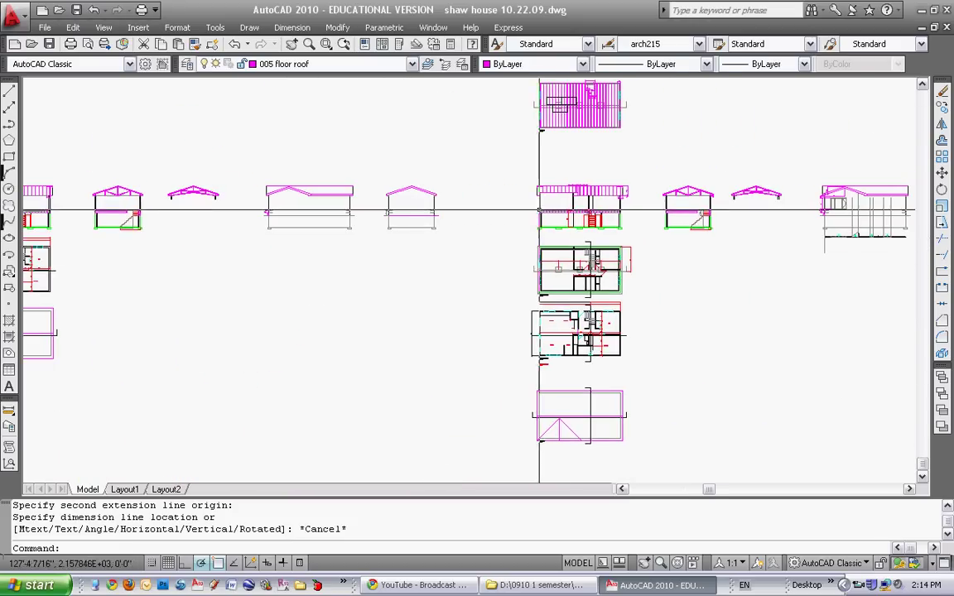
mouse_move(580, 213)
middle_mouse_down()
mouse_move(554, 256)
mouse_move(716, 247)
middle_mouse_up()
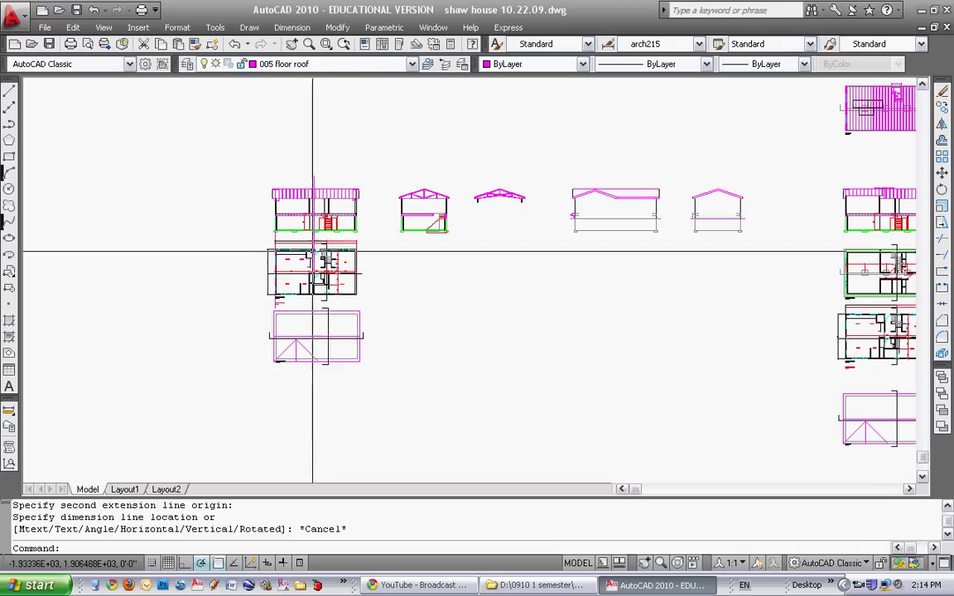
scroll(302, 266, "up", 9)
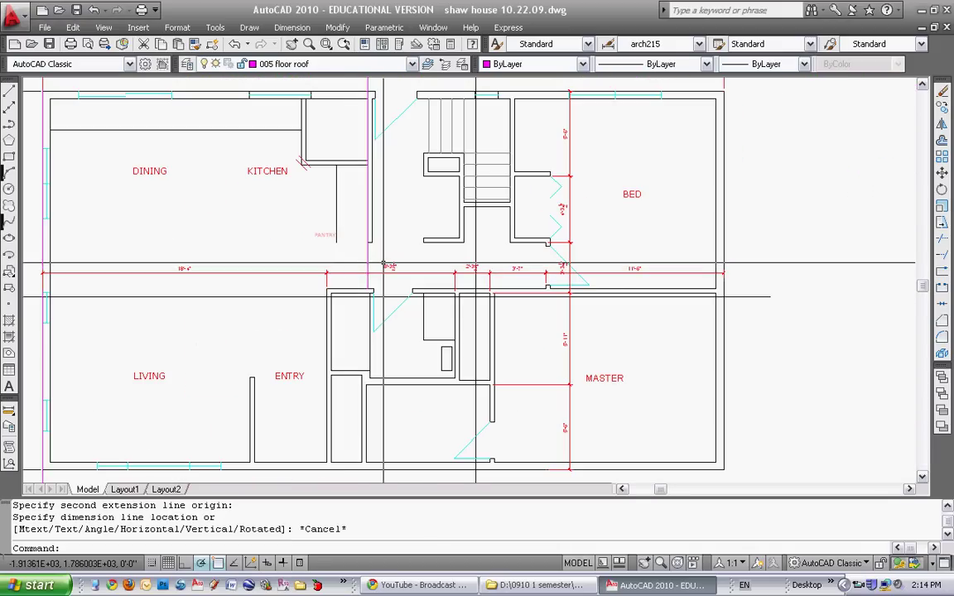
left_click(390, 272)
left_click(477, 294)
key("Escape")
key("Escape")
key("Escape")
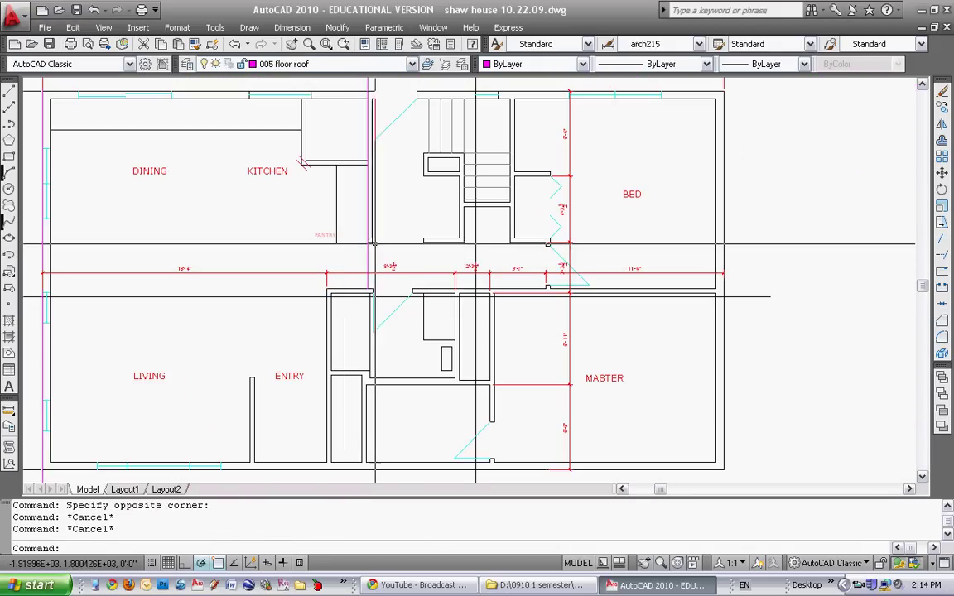
scroll(373, 244, "up", 5)
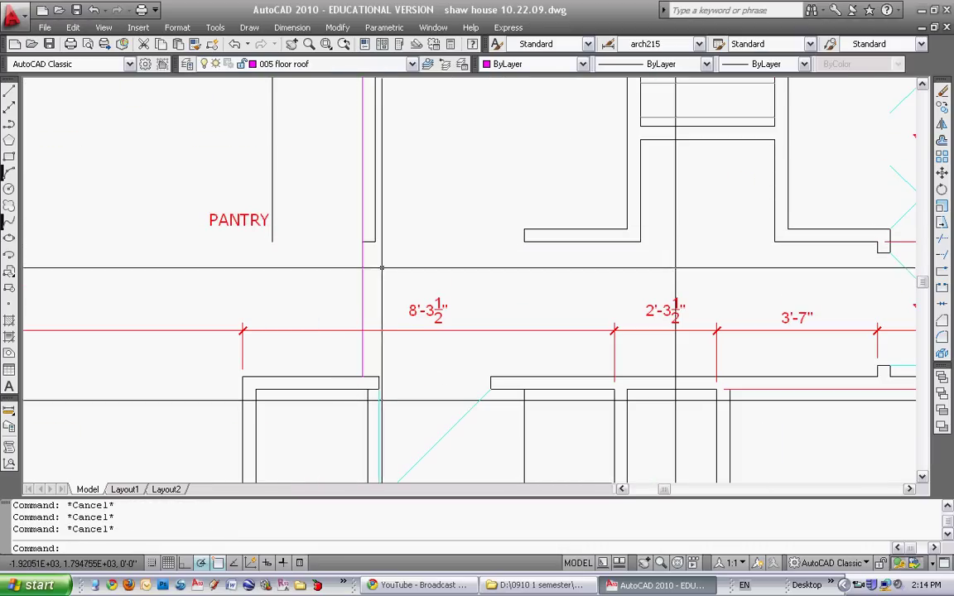
scroll(374, 256, "down", 6)
key("Escape")
key("Escape")
scroll(379, 207, "up", 4)
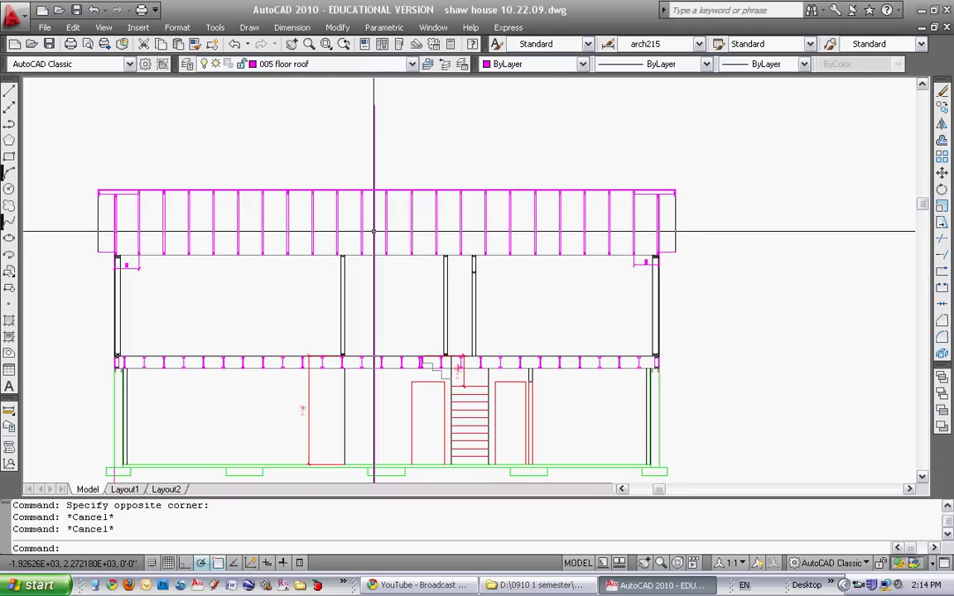
Draw a horizontal line from the truss's inner peak across the long section
scroll(571, 263, "down", 5)
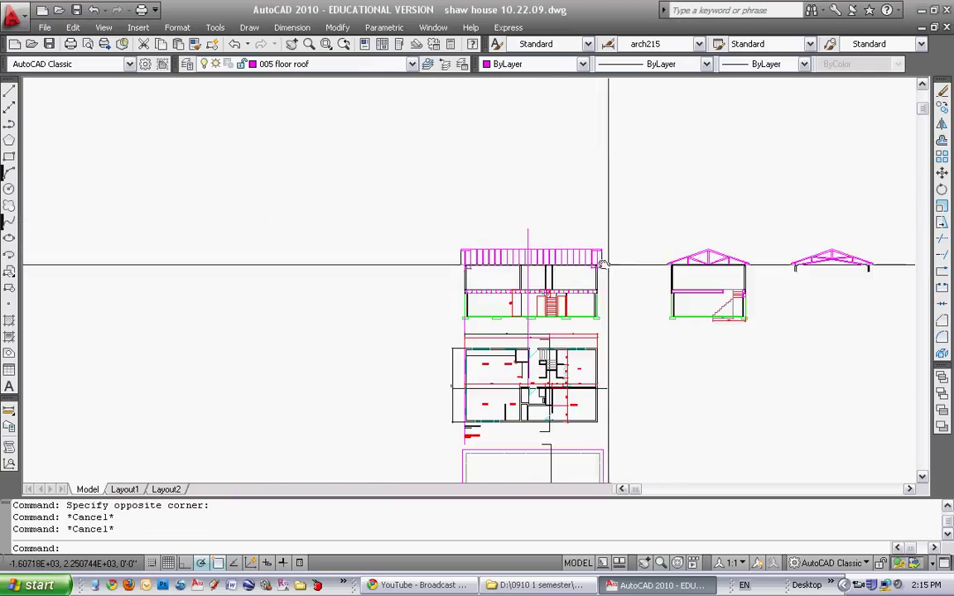
middle_click_drag(608, 266, 362, 249)
left_click(9, 91)
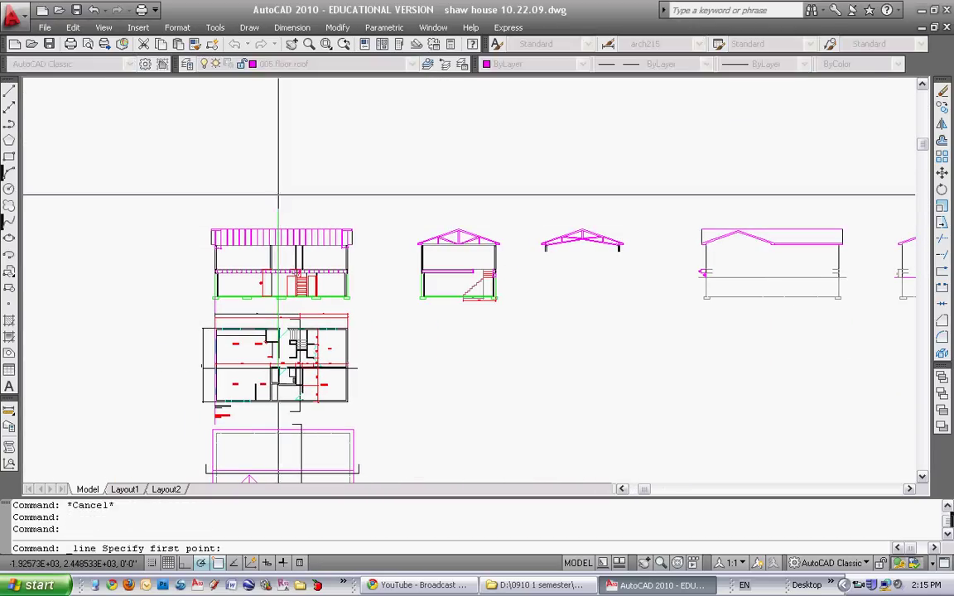
scroll(582, 244, "up", 8)
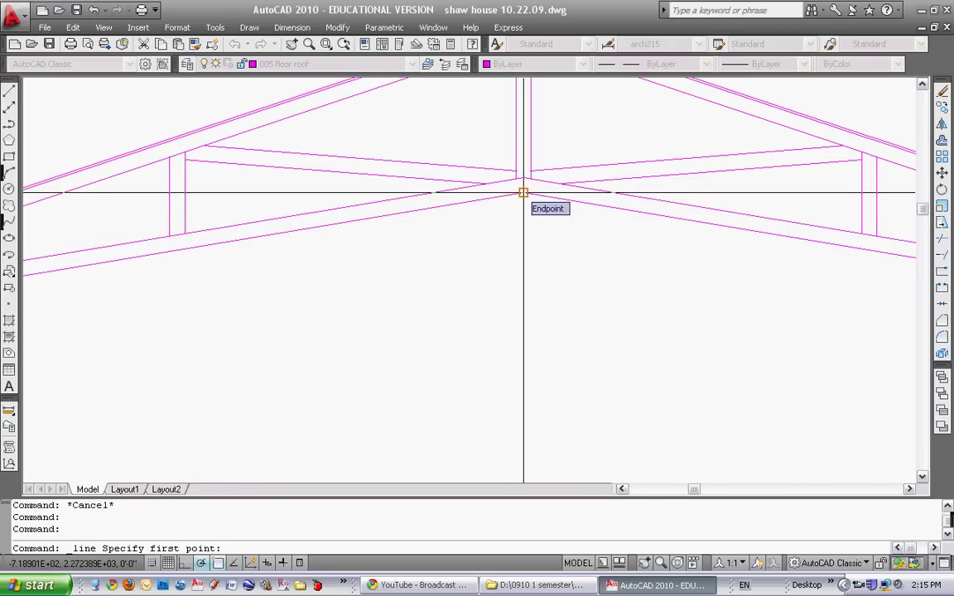
left_click(523, 193)
scroll(289, 289, "down", 8)
middle_click_drag(341, 276, 469, 252)
key("Return")
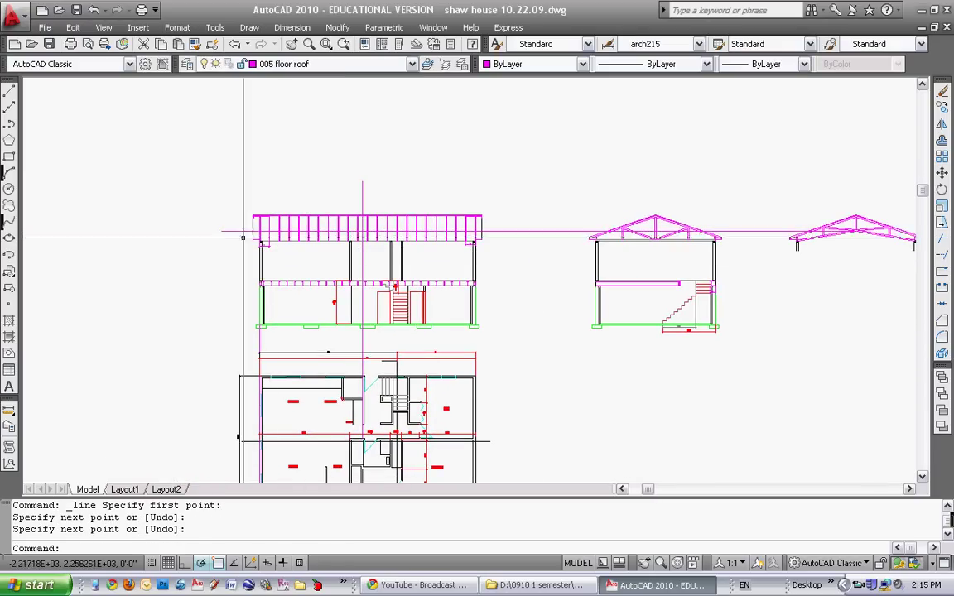
Start trimming the new line, then cancel without changes
scroll(384, 232, "up", 7)
key("Escape")
left_click(329, 240)
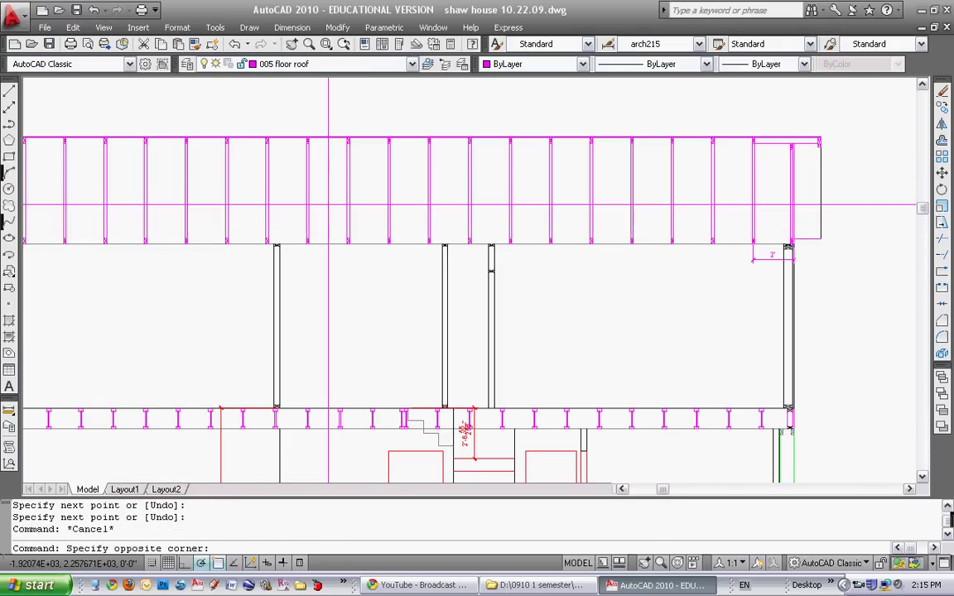
type("tr")
key("Return")
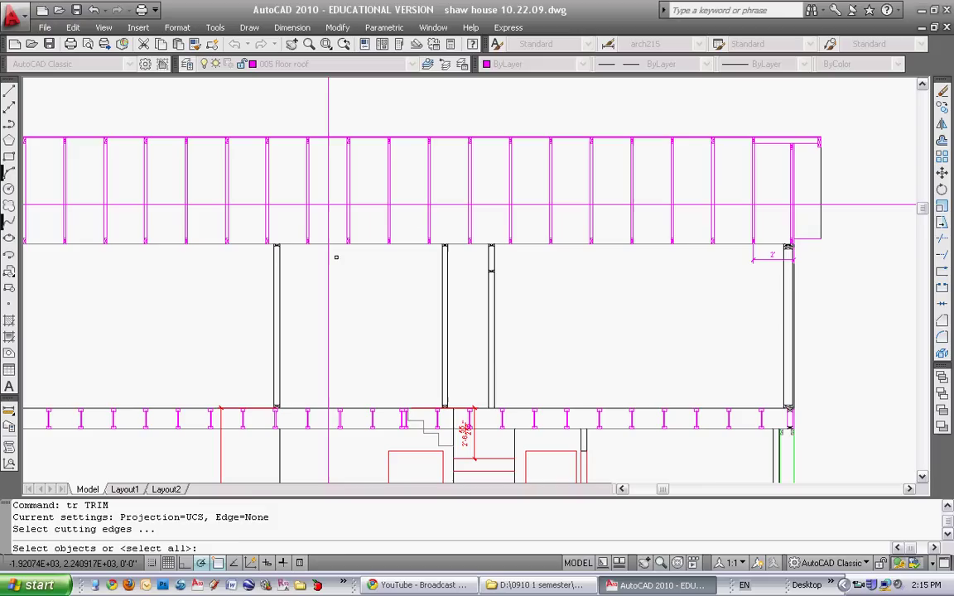
key("Escape")
key("Escape")
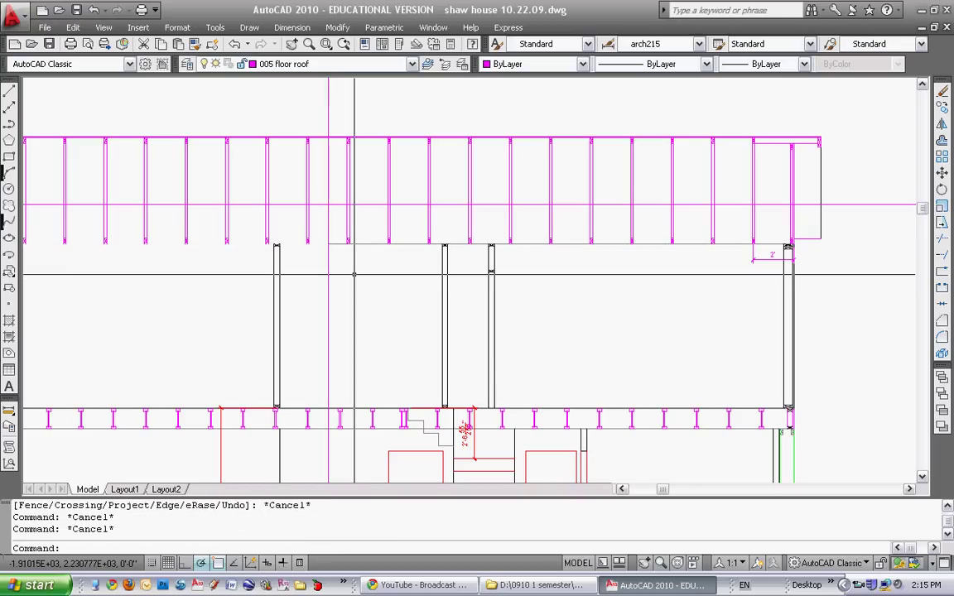
scroll(324, 258, "down", 3)
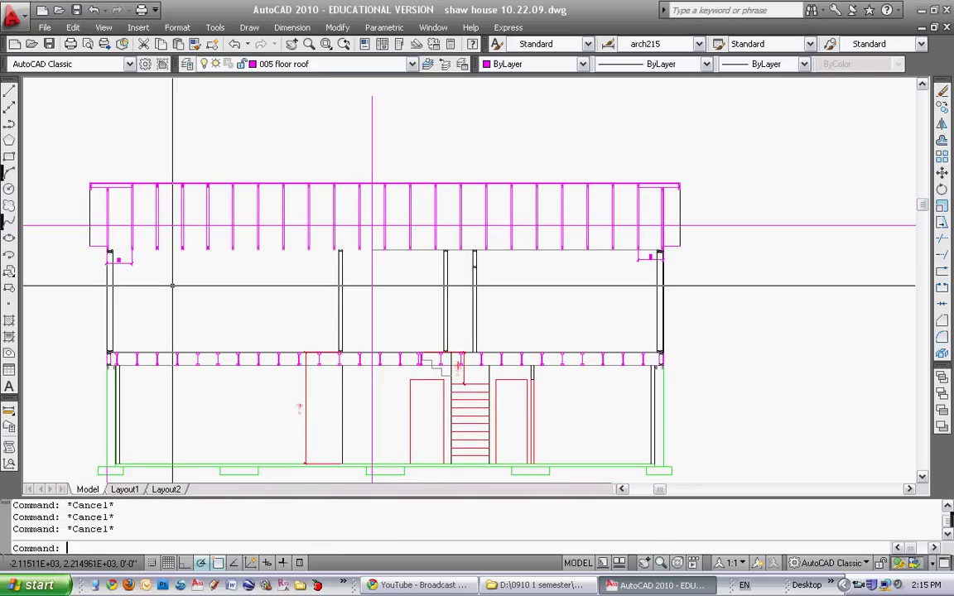
Select an object near the left column top for erasing, then cancel the erase
type("e")
key("Return")
left_click(143, 252)
left_click(129, 274)
key("Escape")
key("Escape")
scroll(353, 239, "down", 1)
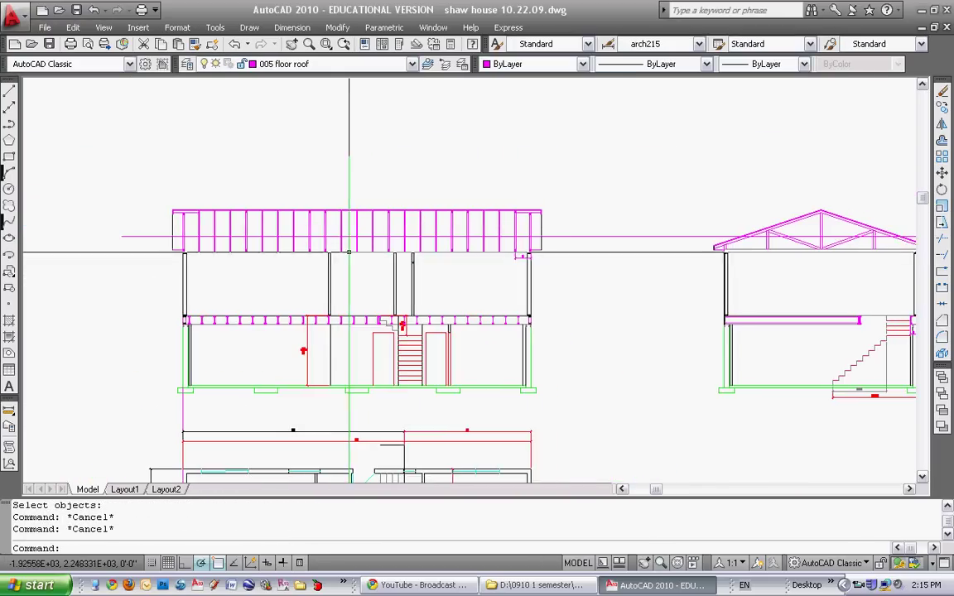
scroll(353, 240, "up", 2)
middle_click_drag(354, 240, 469, 231)
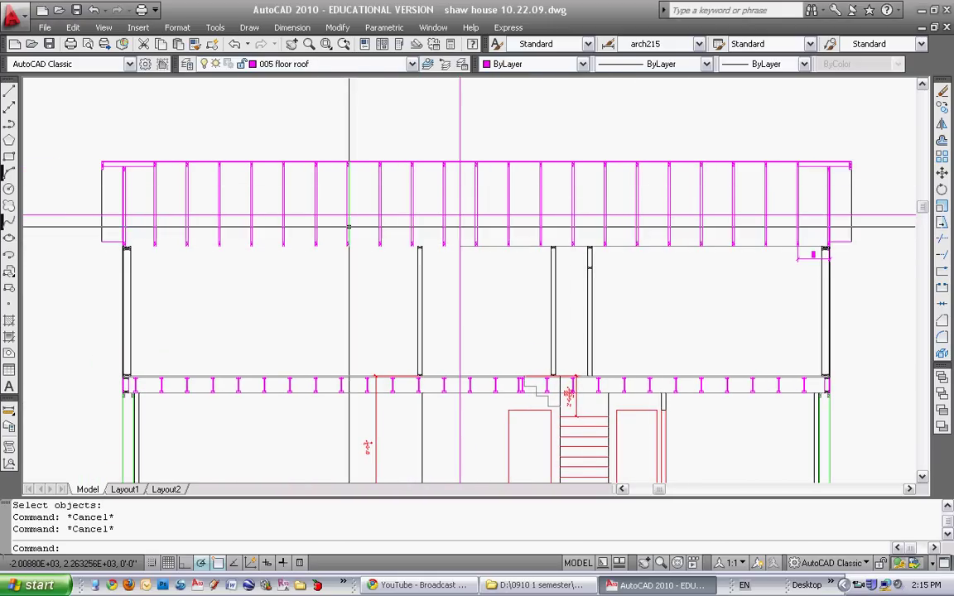
type("s")
key("Return")
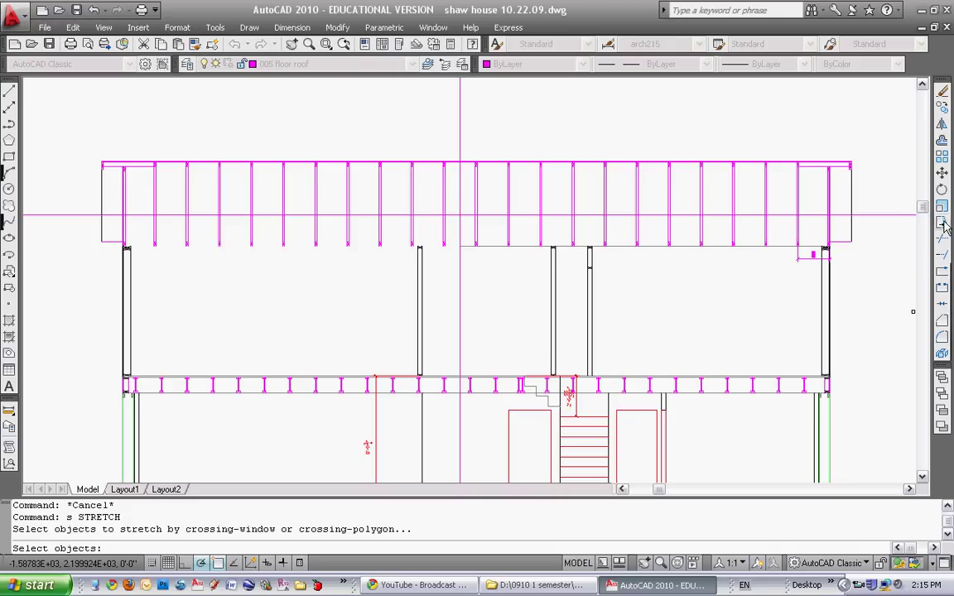
Crossing-window select the 55 left roof framing members for stretching
key("Escape")
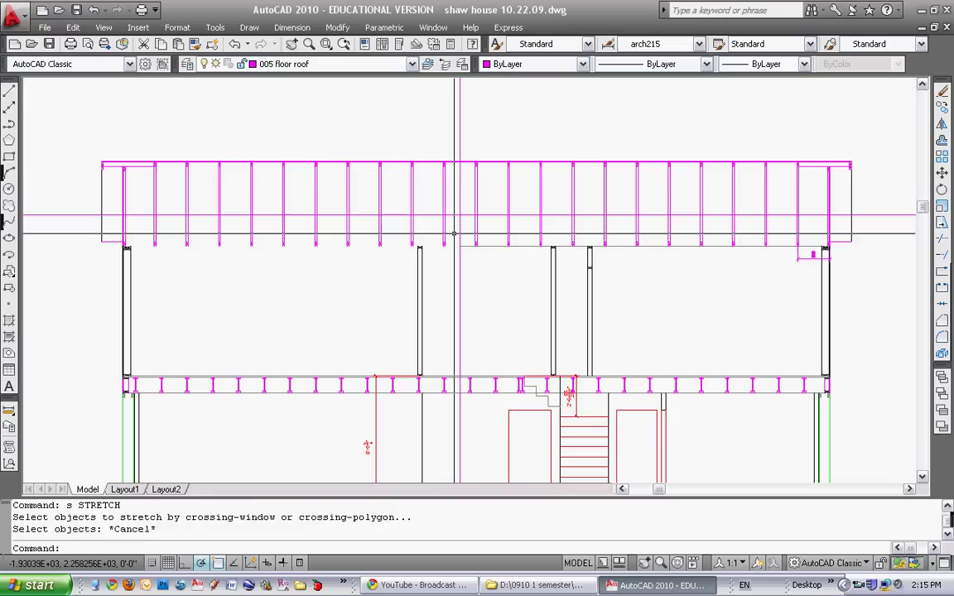
type("s")
key("Return")
left_click(454, 234)
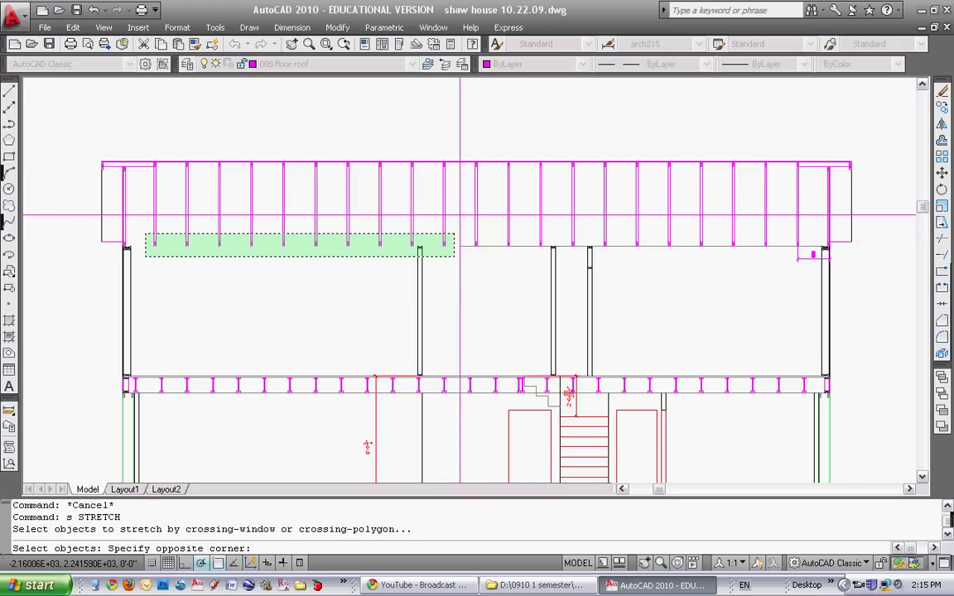
left_click(146, 256)
key("Return")
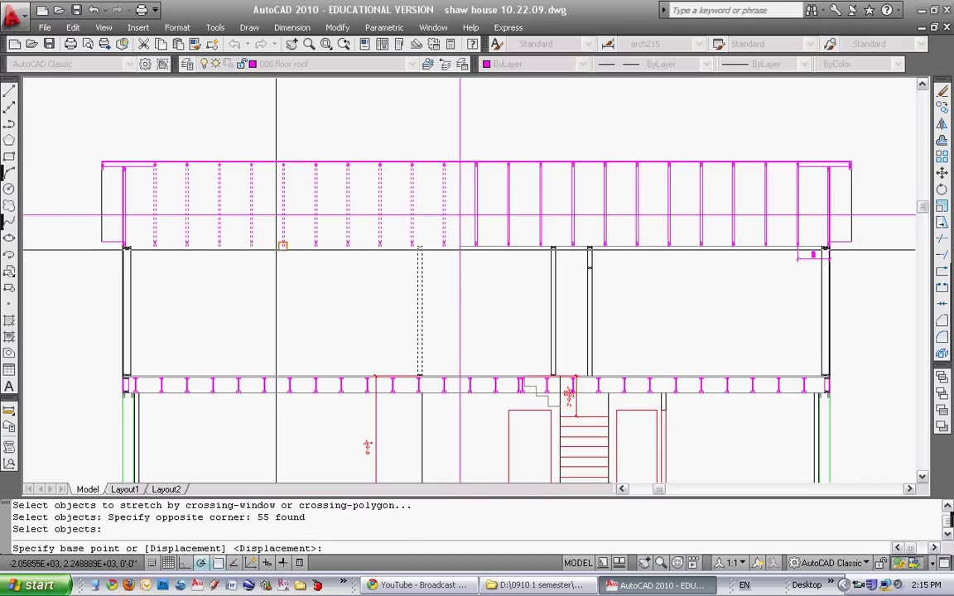
scroll(277, 251, "up", 5)
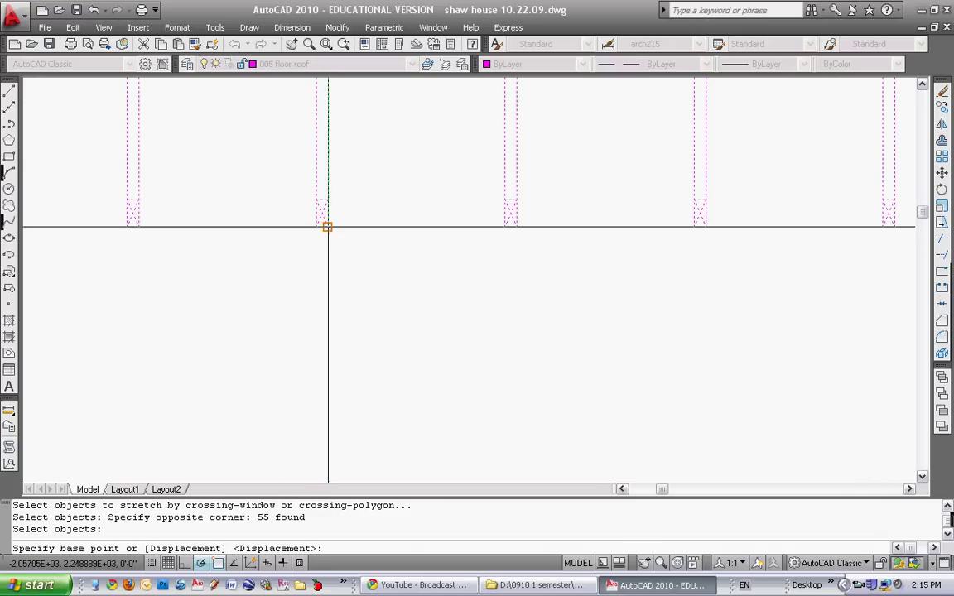
Stretch the selected members from a member end up to the projected horizontal line
left_click(328, 226)
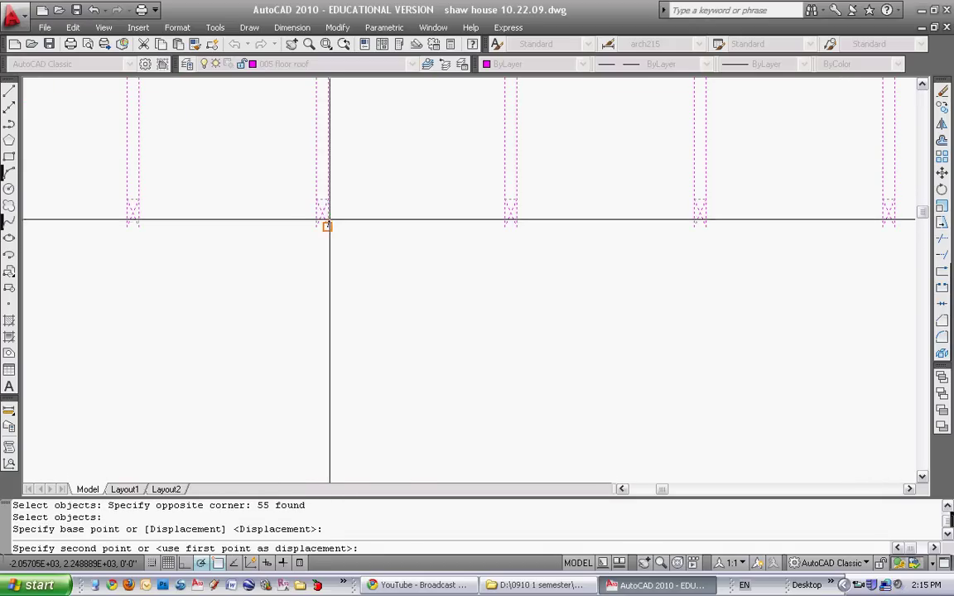
scroll(330, 199, "down", 4)
scroll(322, 207, "up", 3)
left_click(317, 181)
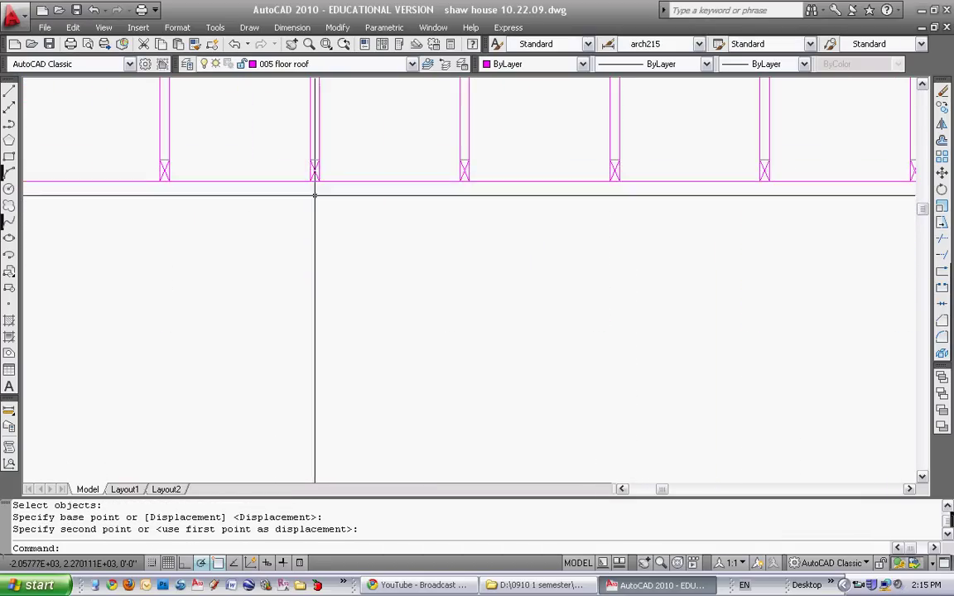
scroll(255, 288, "down", 5)
middle_click_drag(255, 287, 315, 266)
scroll(288, 276, "up", 3)
scroll(288, 275, "up", 3)
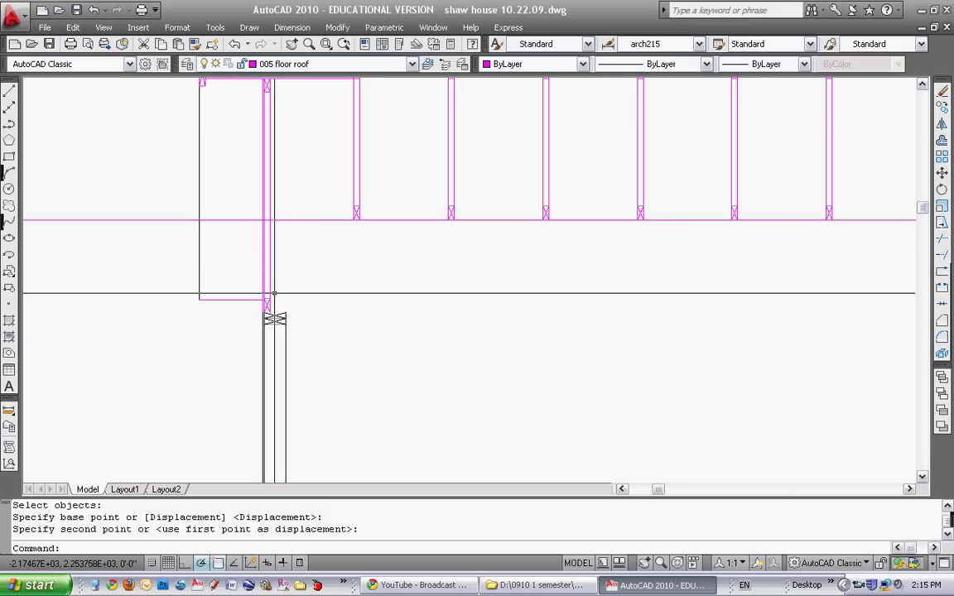
scroll(279, 290, "down", 4)
key("Escape")
scroll(284, 308, "up", 2)
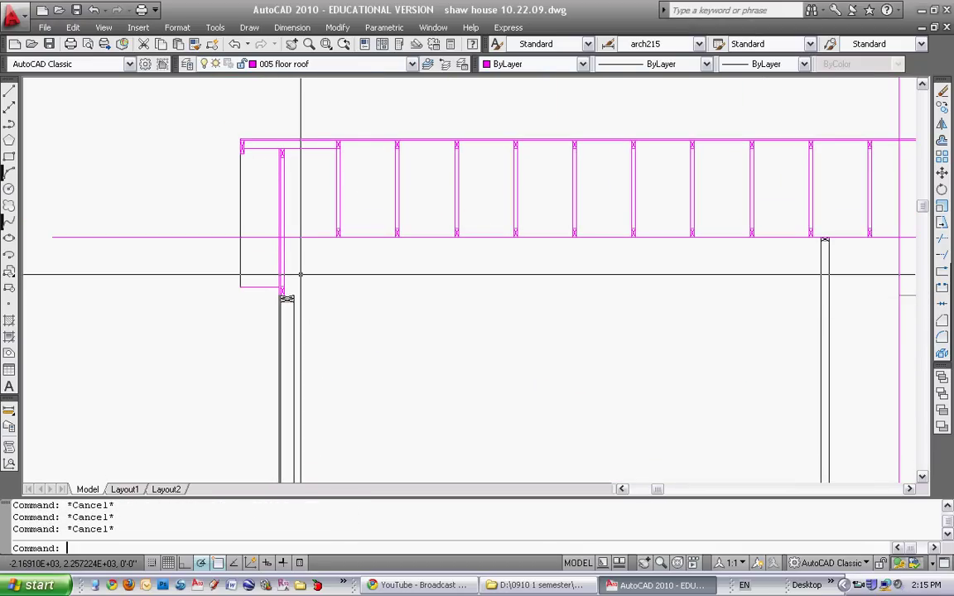
Abandon a move and erase the stray short line near the column
type("m")
key("Return")
key("Return")
left_click(256, 314)
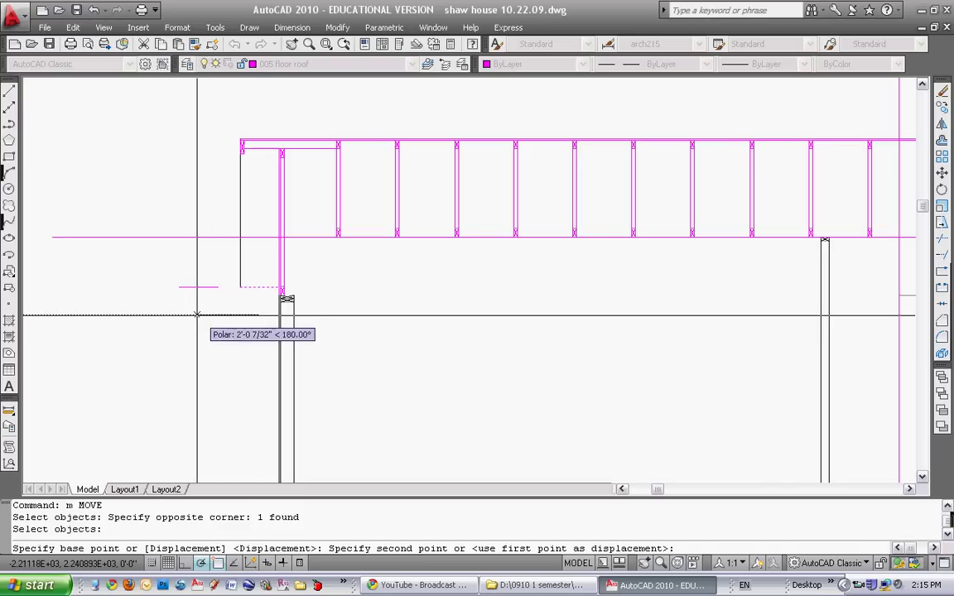
key("Escape")
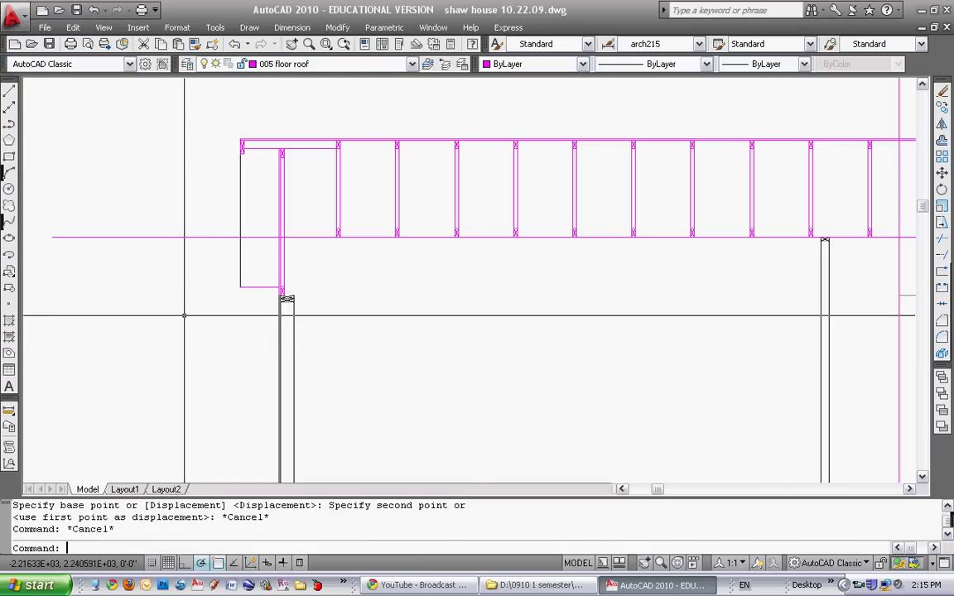
type("e")
key("Return")
left_click(251, 278)
key("Return")
middle_click_drag(287, 284, 271, 284)
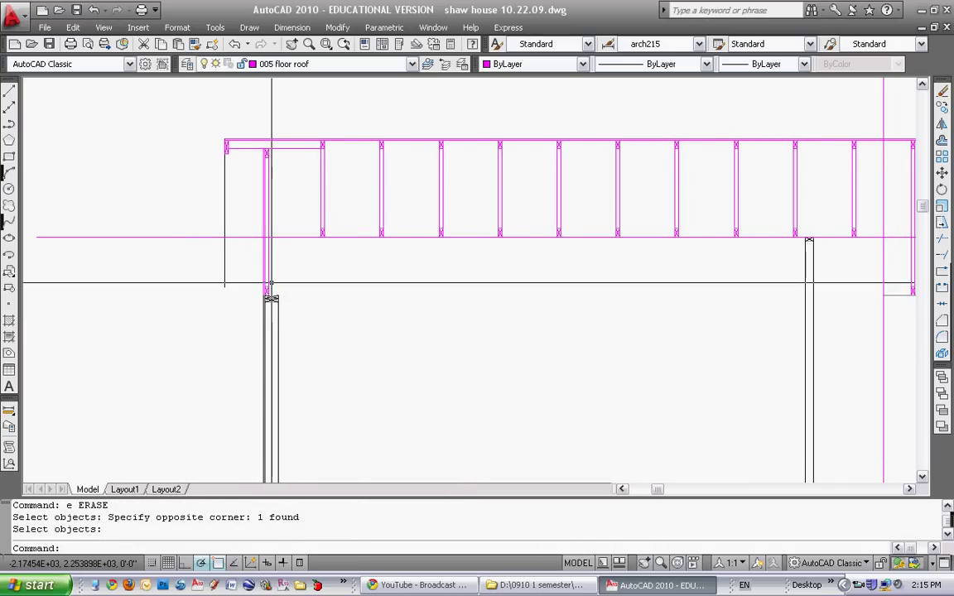
Stretch the column top upward to meet the truss bottom chord
type("s")
key("Return")
left_click(251, 315)
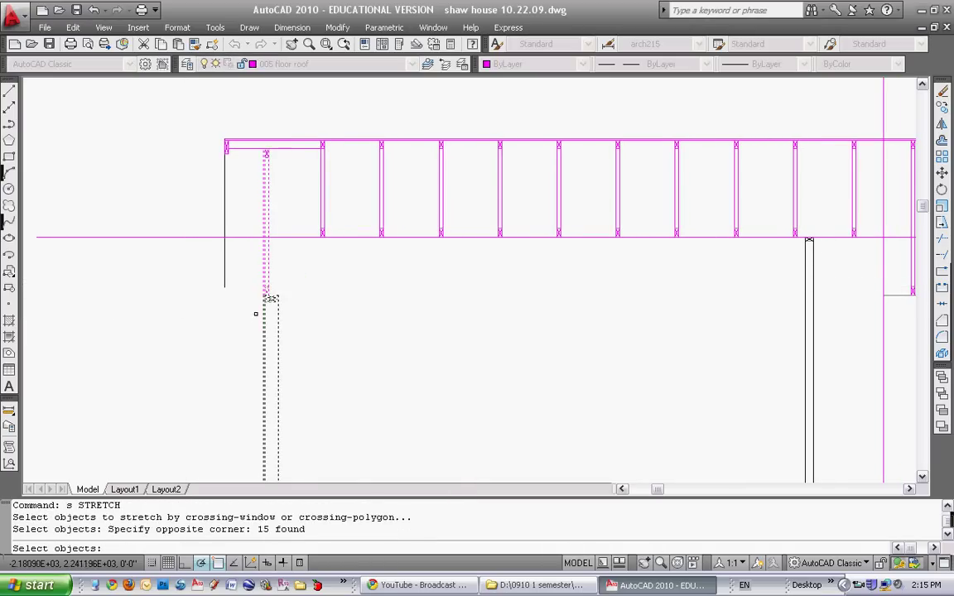
key("Return")
scroll(282, 228, "up", 5)
left_click(256, 288)
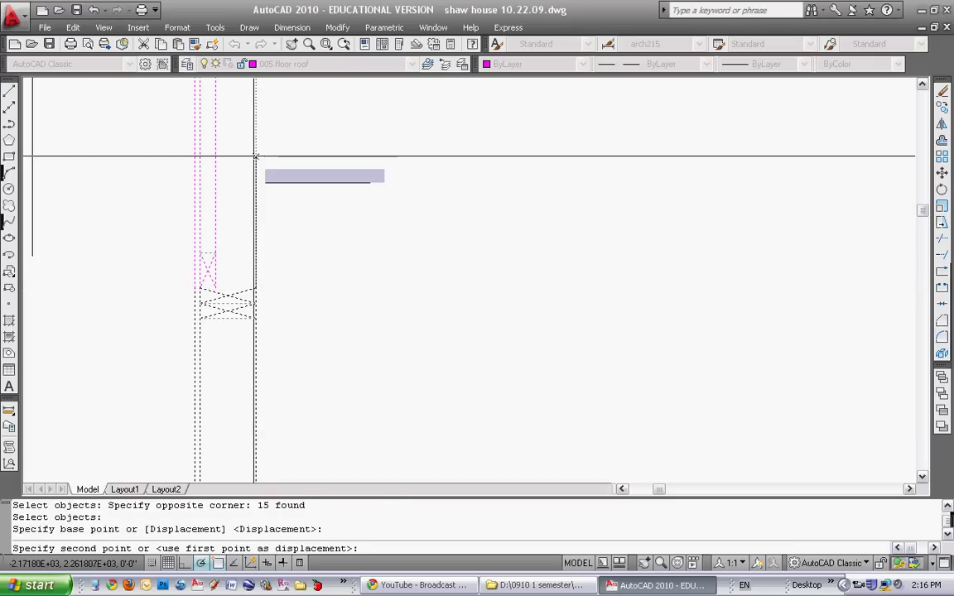
middle_click_drag(256, 155, 254, 259)
left_click(246, 176)
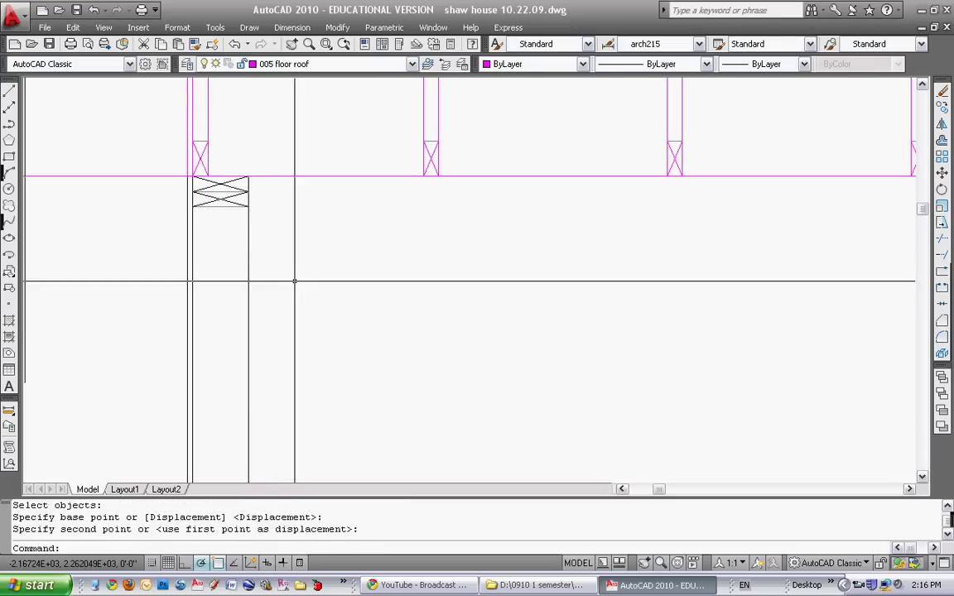
scroll(294, 265, "down", 3)
Try trimming with the two magenta lines as cutting edges, then cancel
type("t")
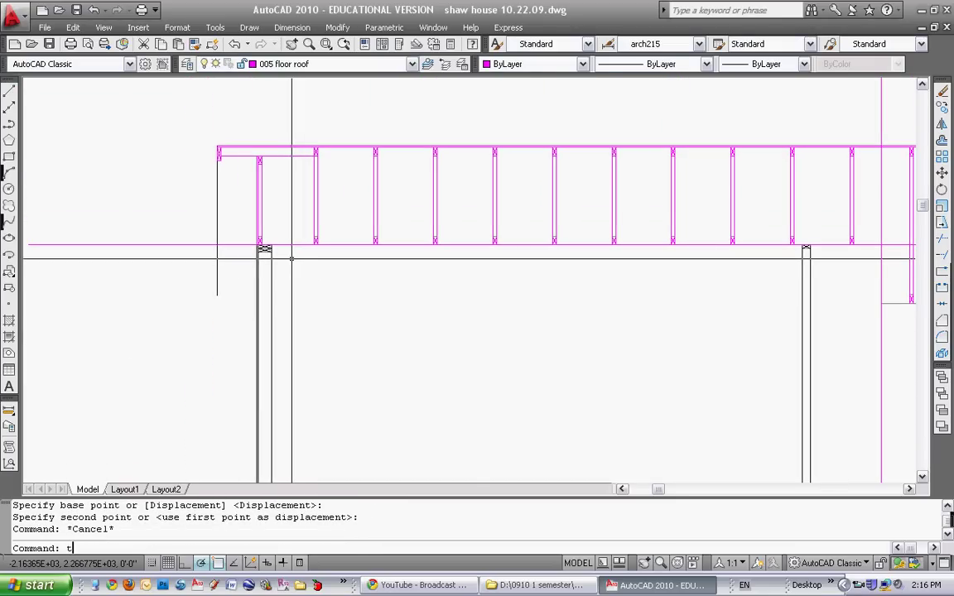
type("r")
key("Return")
scroll(261, 245, "up", 3)
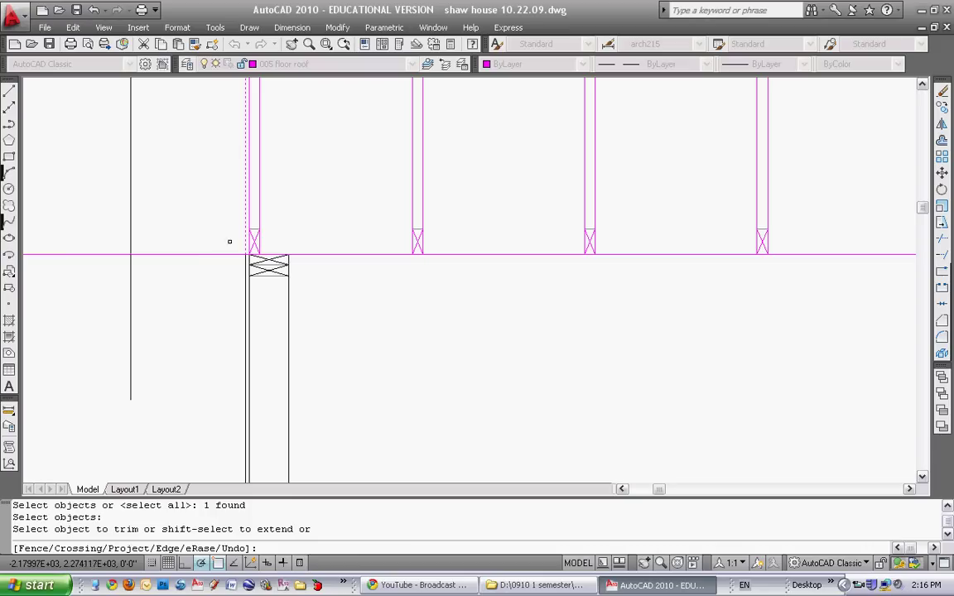
key("Escape")
scroll(236, 310, "down", 5)
scroll(488, 299, "up", 1)
middle_click_drag(488, 298, 373, 298)
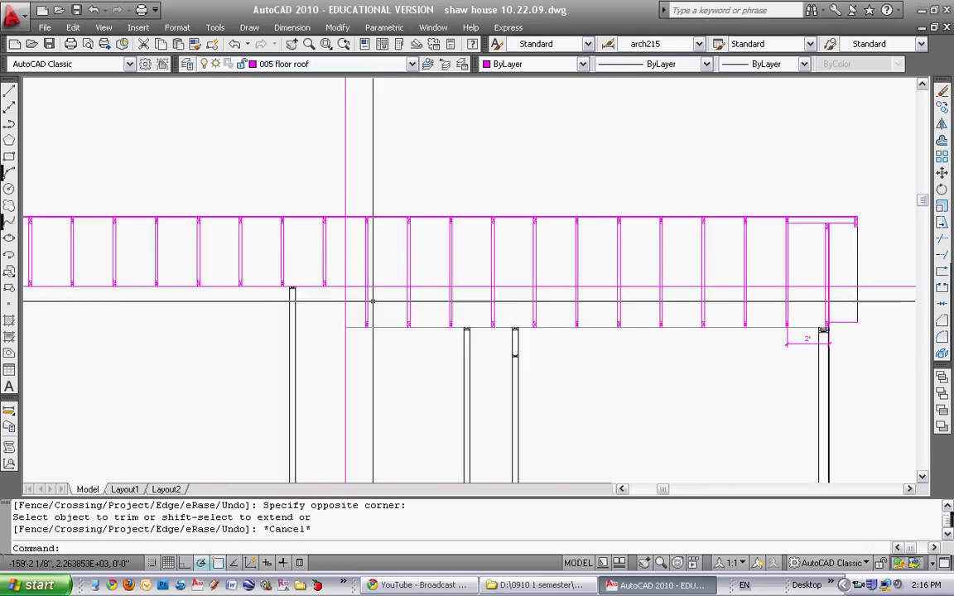
scroll(372, 299, "up", 2)
Restart TRIM and choose the two magenta edge lines as cutting edges
type("tr")
key("Return")
left_click_drag(325, 267, 306, 281)
key("Escape")
type("tr")
key("Return")
key("Return")
key("Escape")
scroll(358, 267, "down", 3)
middle_click_drag(358, 267, 386, 253)
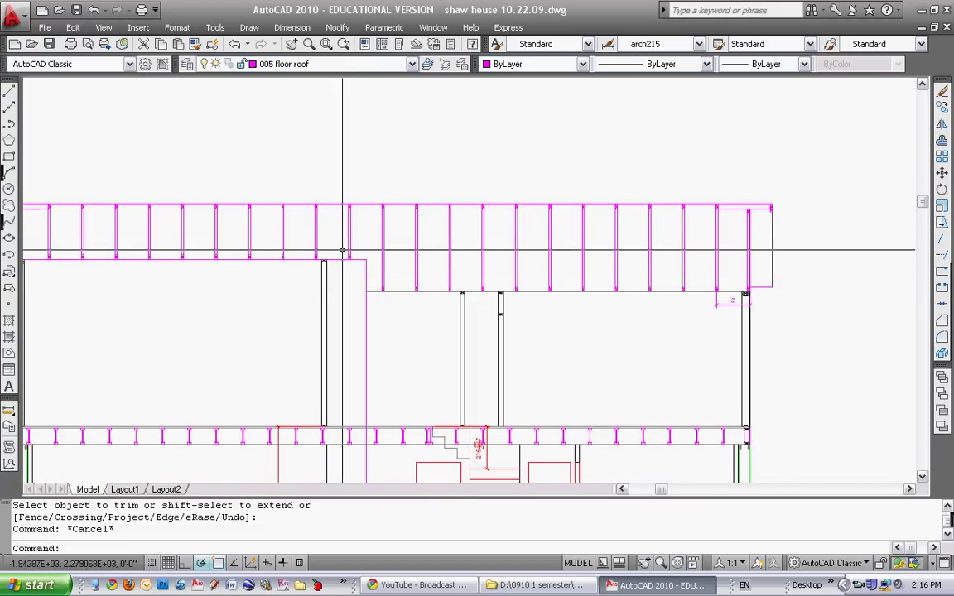
key("Escape")
type("tr")
key("Return")
left_click_drag(378, 301, 351, 308)
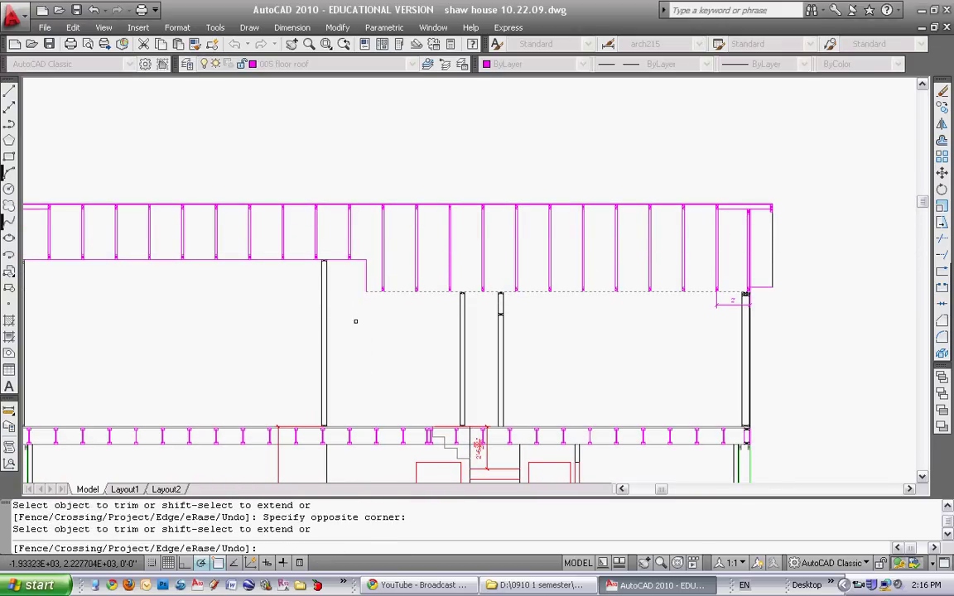
Copy the selected framing members to a new spot on the roof framing
key("Escape")
middle_click_drag(366, 237, 362, 266)
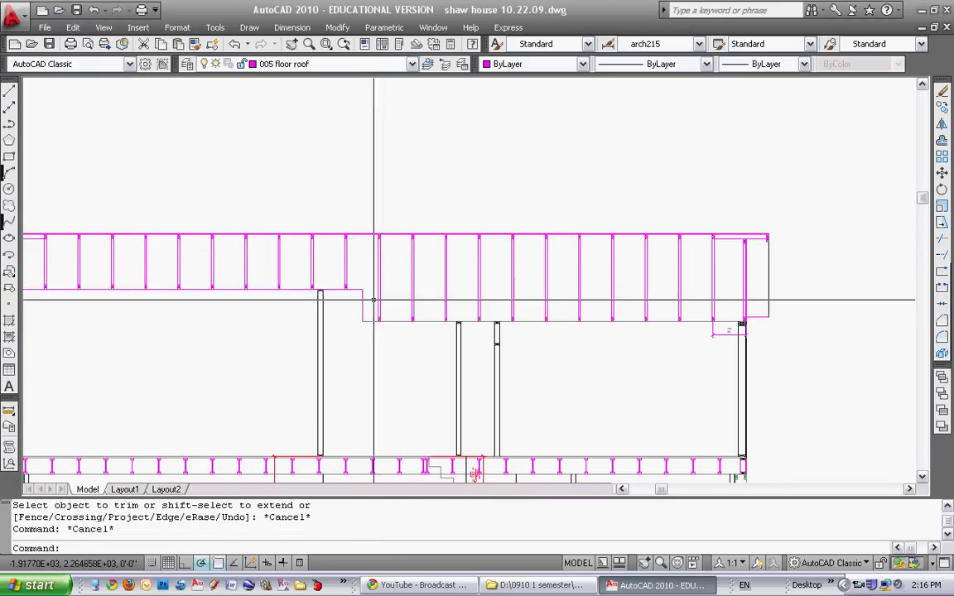
scroll(373, 300, "up", 2)
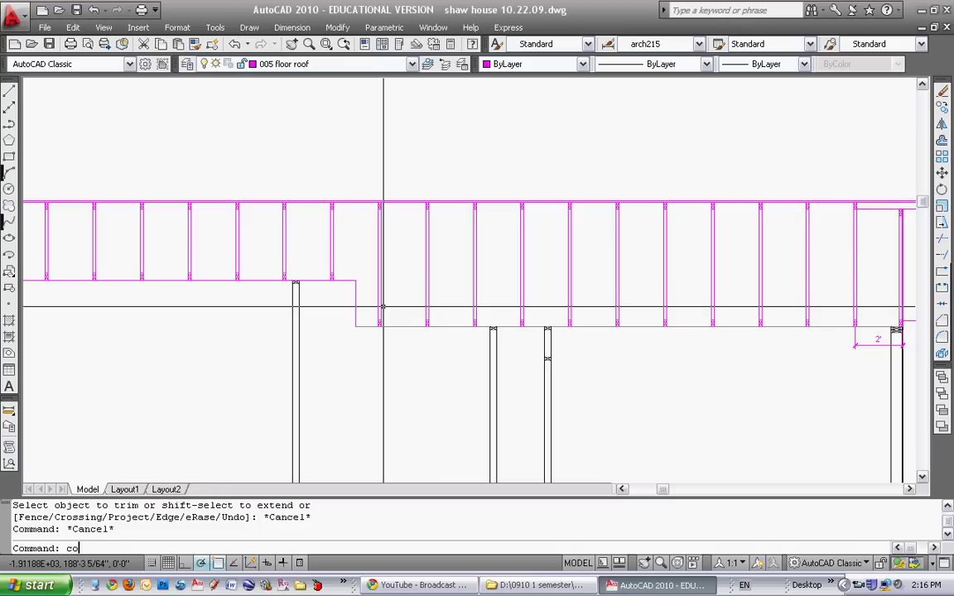
key("Return")
left_click(392, 350)
key("Return")
scroll(374, 325, "up", 3)
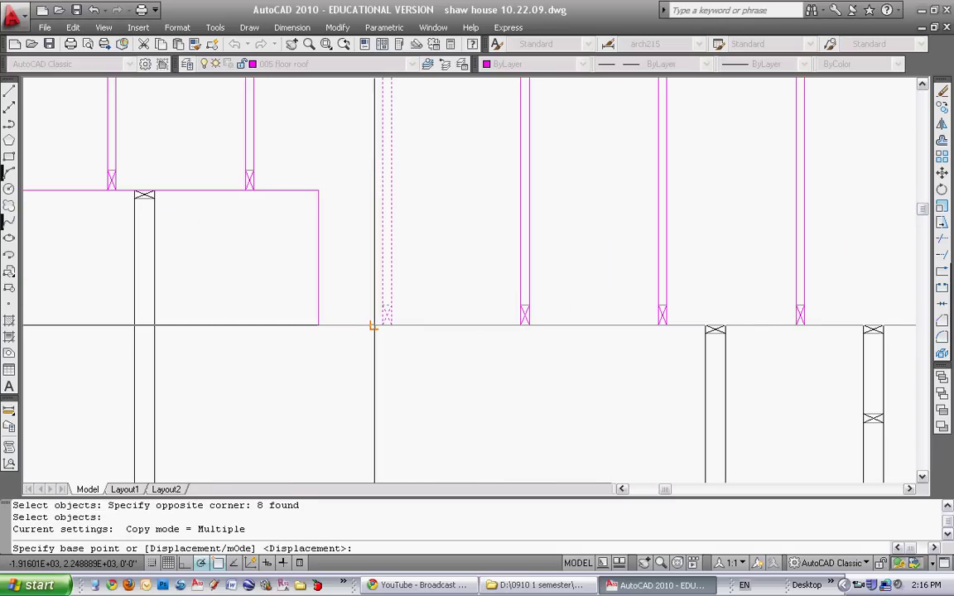
left_click(382, 325)
left_click(294, 239)
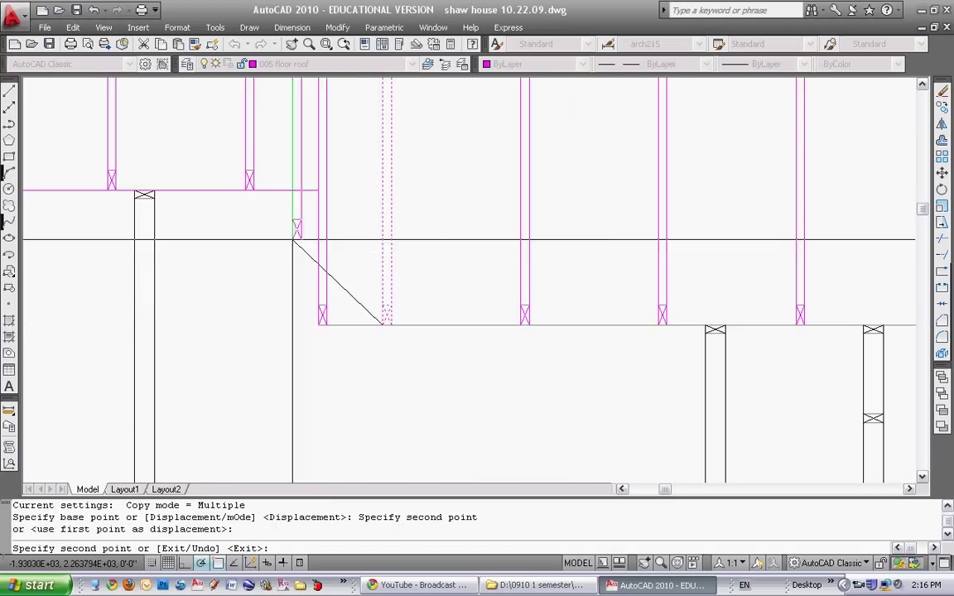
key("Return")
scroll(294, 237, "down", 2)
Copy the framing members again and place them at the roof step
middle_click_drag(294, 236, 325, 284)
type("co")
key("Return")
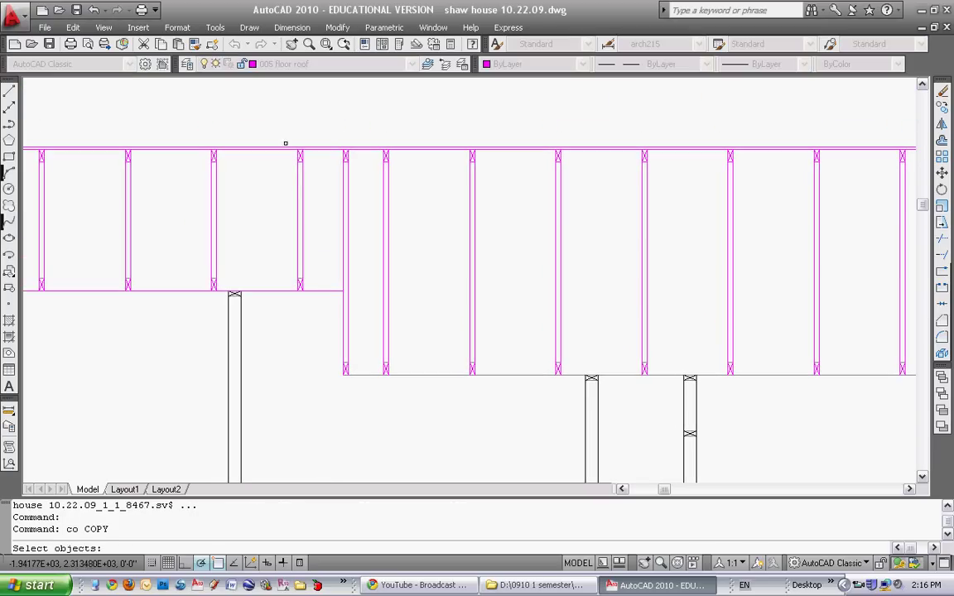
left_click(321, 297)
key("Return")
scroll(315, 294, "up", 3)
left_click(292, 291)
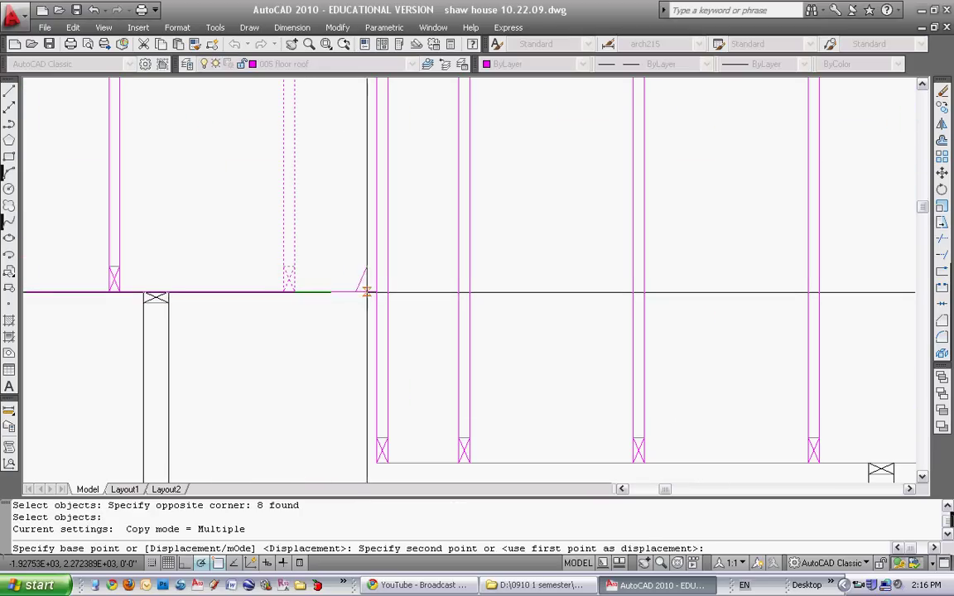
left_click(376, 294)
scroll(375, 294, "down", 2)
key("Escape")
key("Escape")
key("Escape")
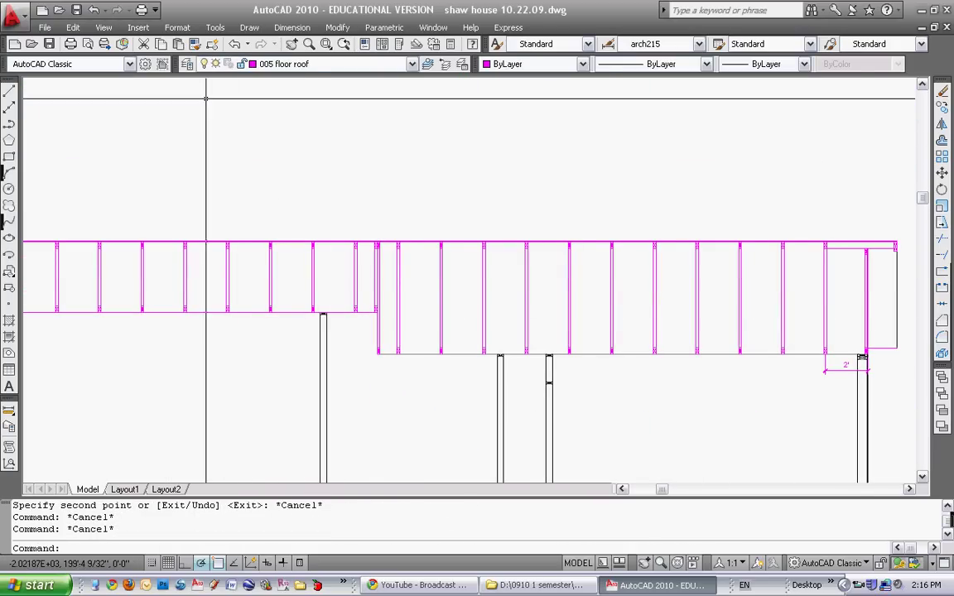
Add a 2' linear dimension between two framing members above the top chord
left_click(292, 28)
left_click(294, 57)
scroll(434, 264, "up", 3)
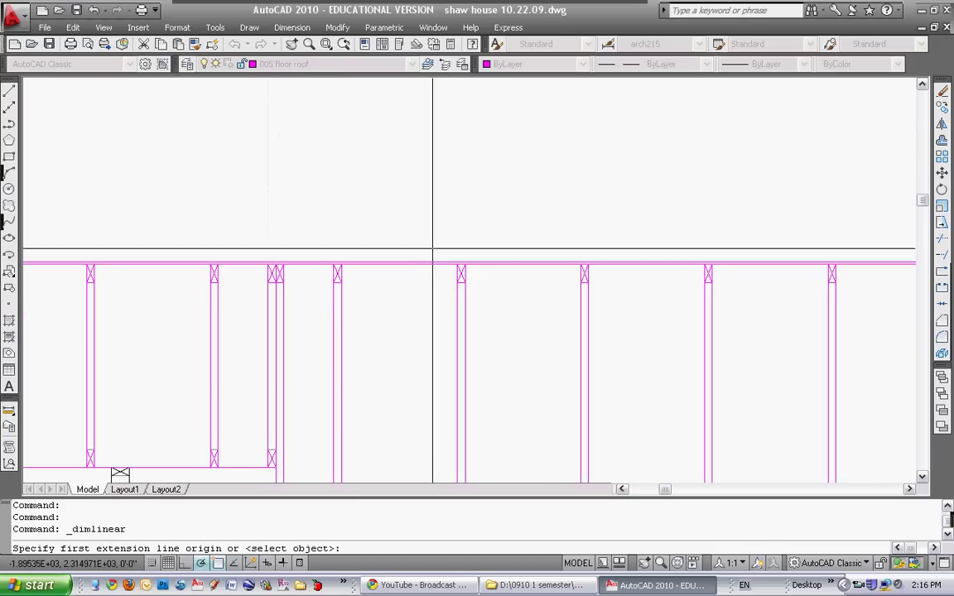
left_click(461, 274)
left_click(337, 271)
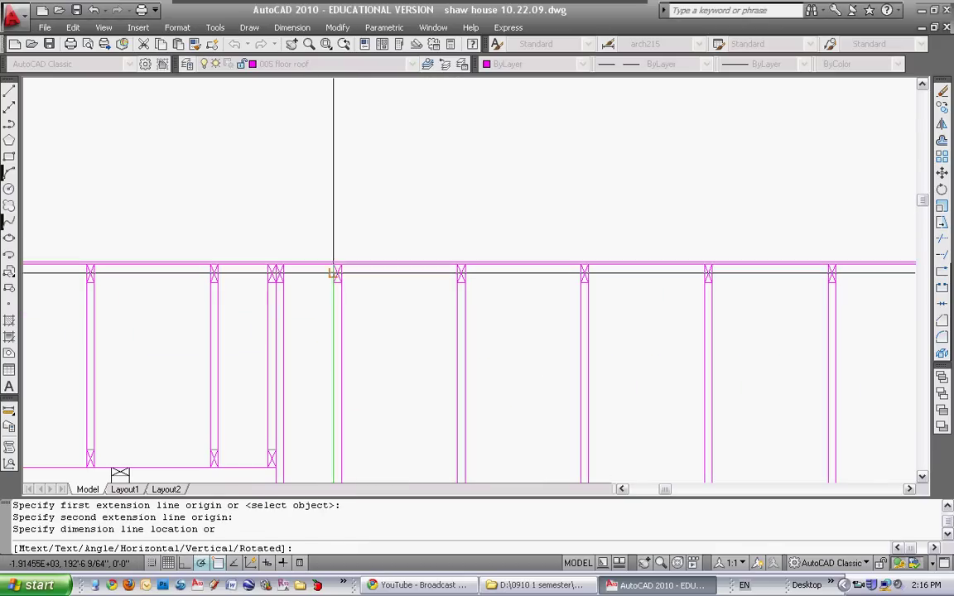
left_click(339, 216)
key("Escape")
Continue the dimension chain with 1', 1' and 2' spacings across the studs
left_click(289, 28)
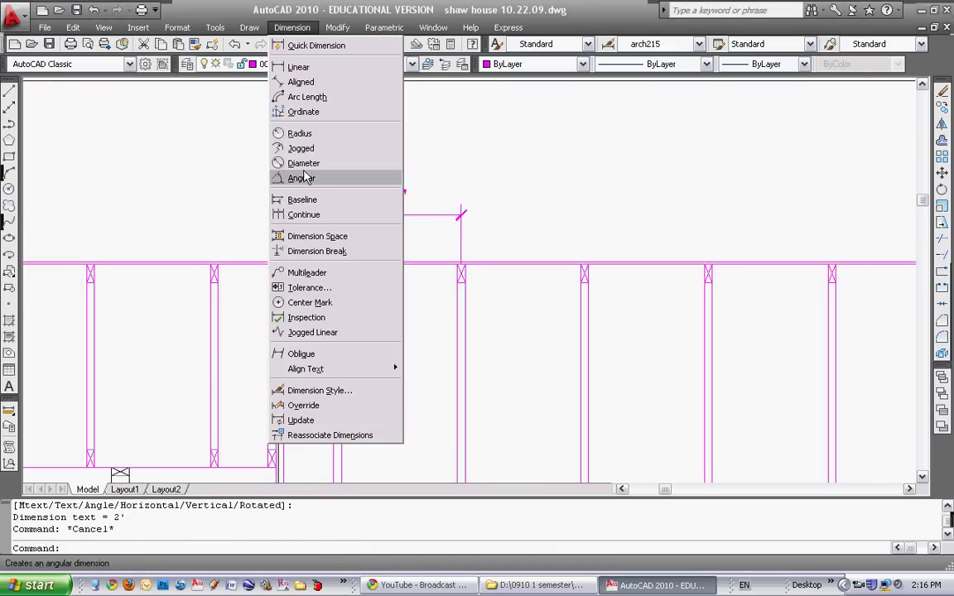
left_click(302, 215)
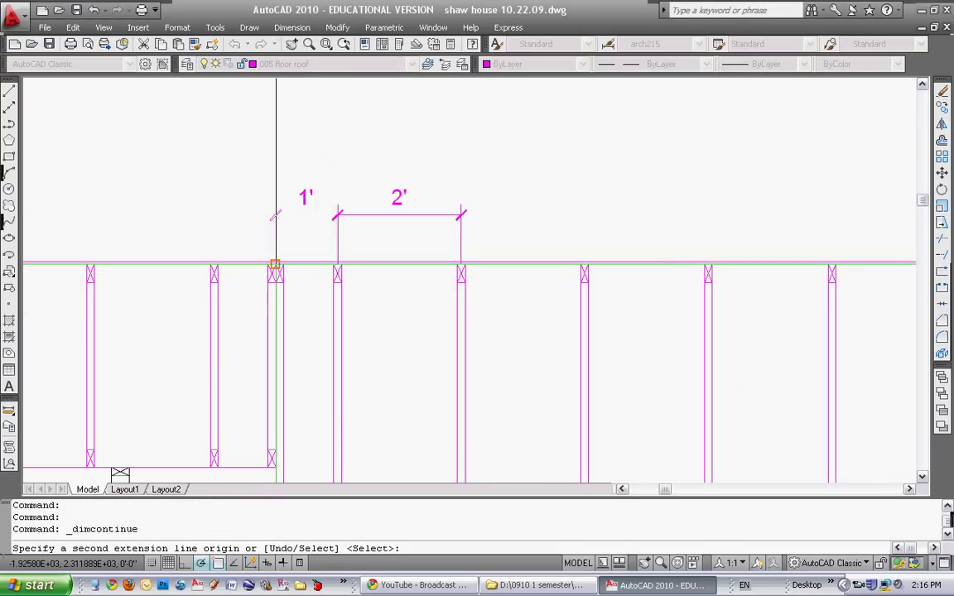
left_click(213, 271)
middle_click_drag(102, 271, 242, 268)
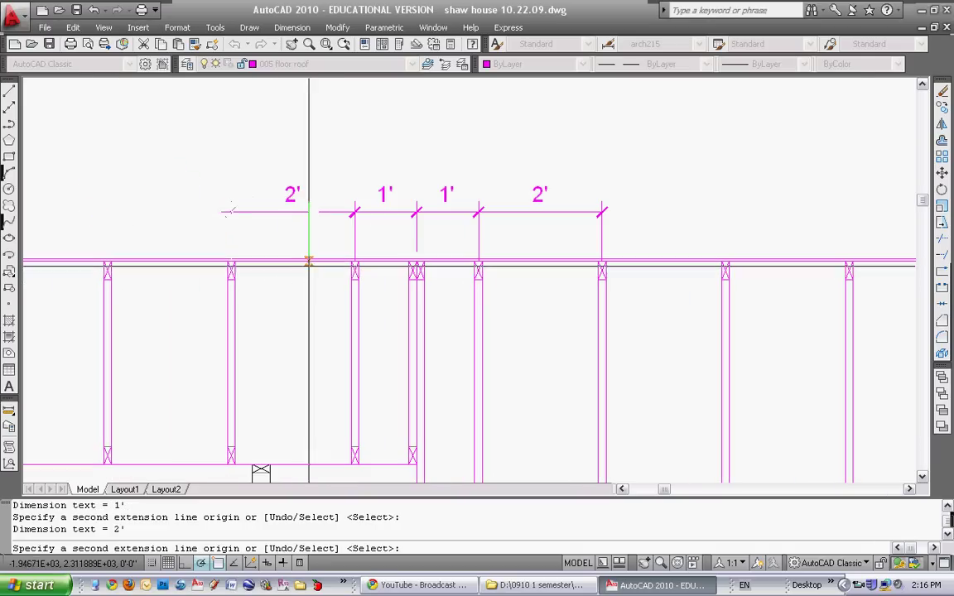
left_click(106, 259)
key("Escape")
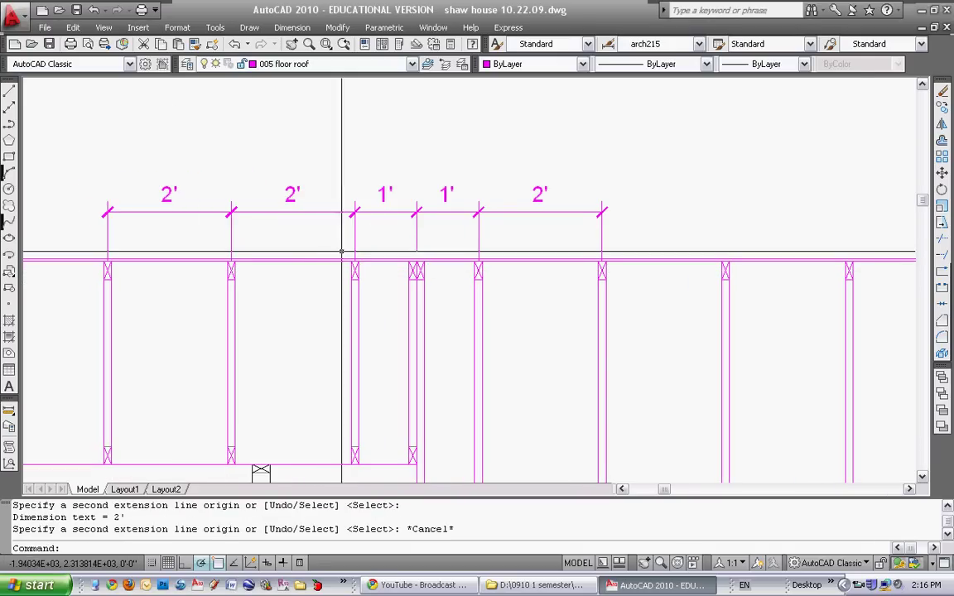
scroll(389, 246, "up", 3)
left_click(428, 248)
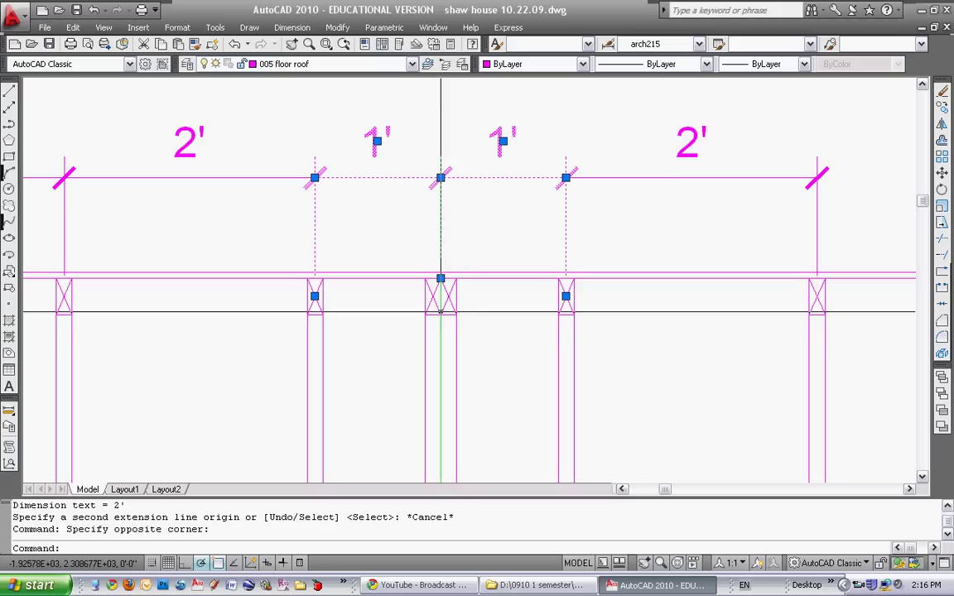
key("Escape")
key("Escape")
scroll(448, 294, "down", 8)
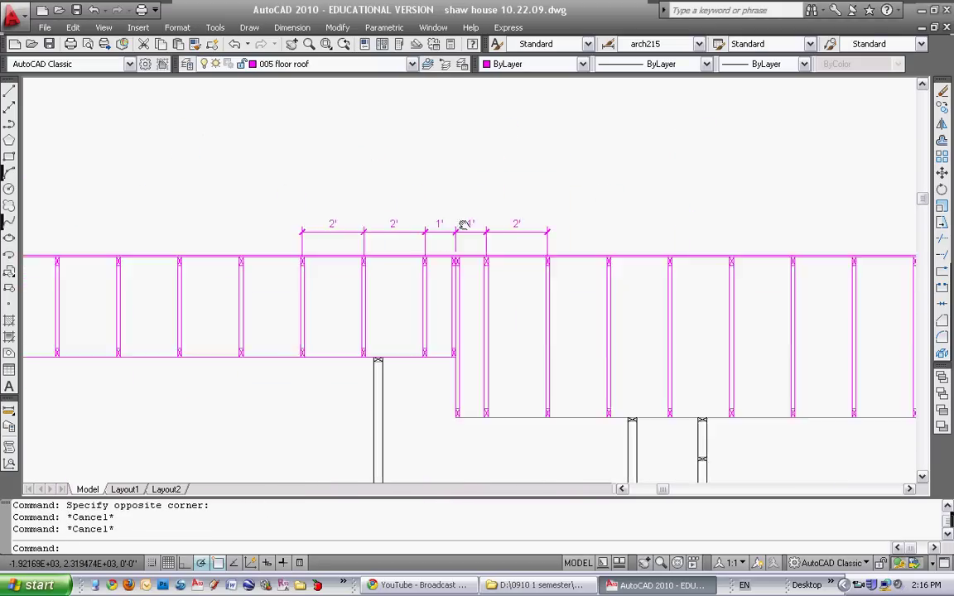
Zoom out to the whole drawing, then zoom back in on the trusses above the interior posts
scroll(422, 211, "down", 5)
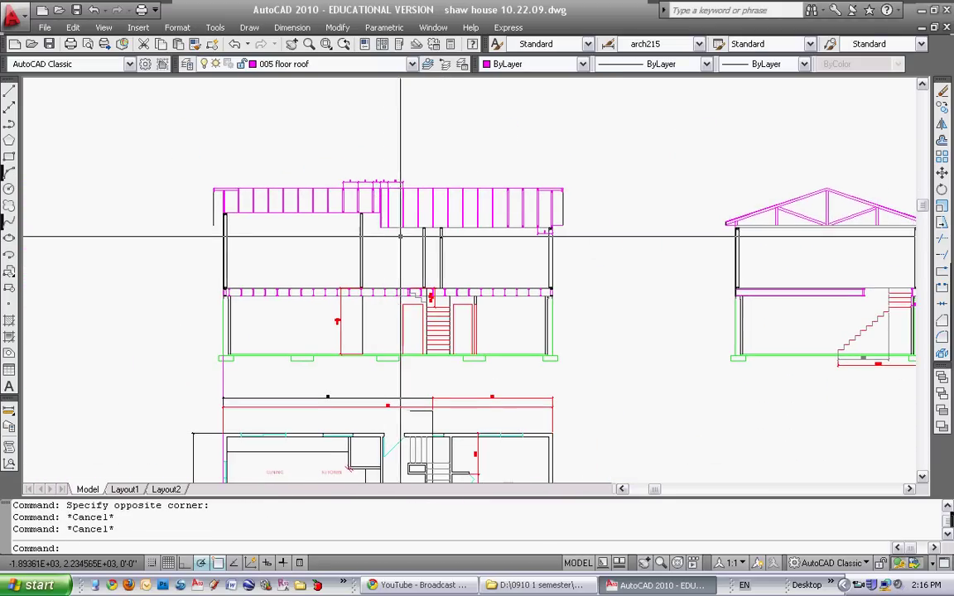
scroll(374, 214, "up", 5)
scroll(374, 213, "up", 4)
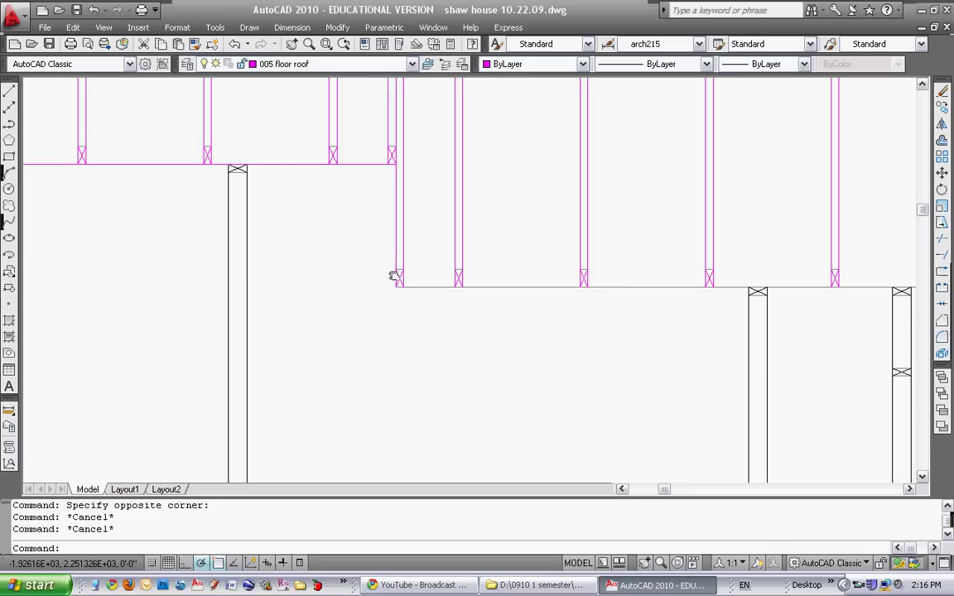
scroll(393, 293, "down", 8)
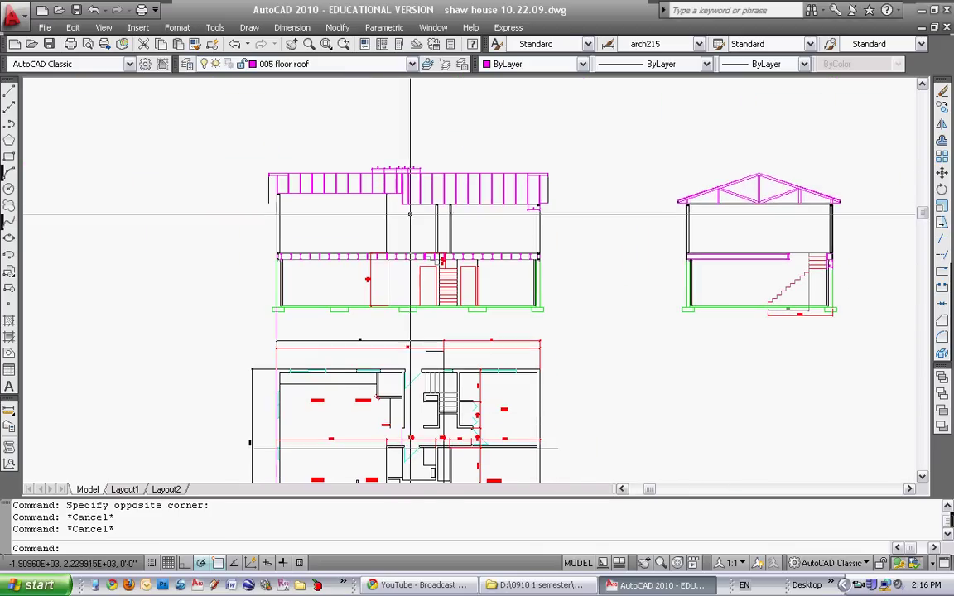
scroll(404, 273, "up", 6)
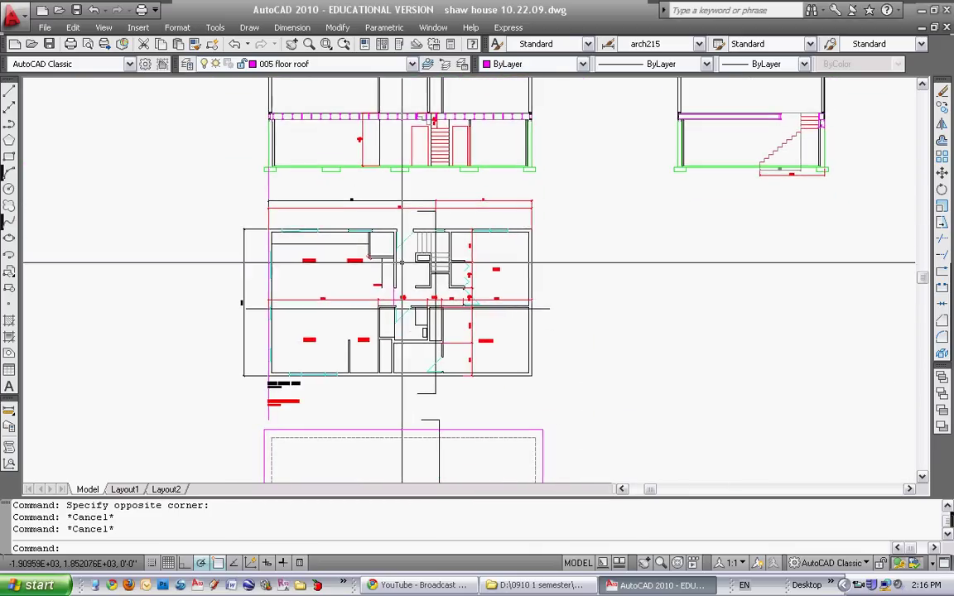
left_click(389, 326)
key("Escape")
key("Escape")
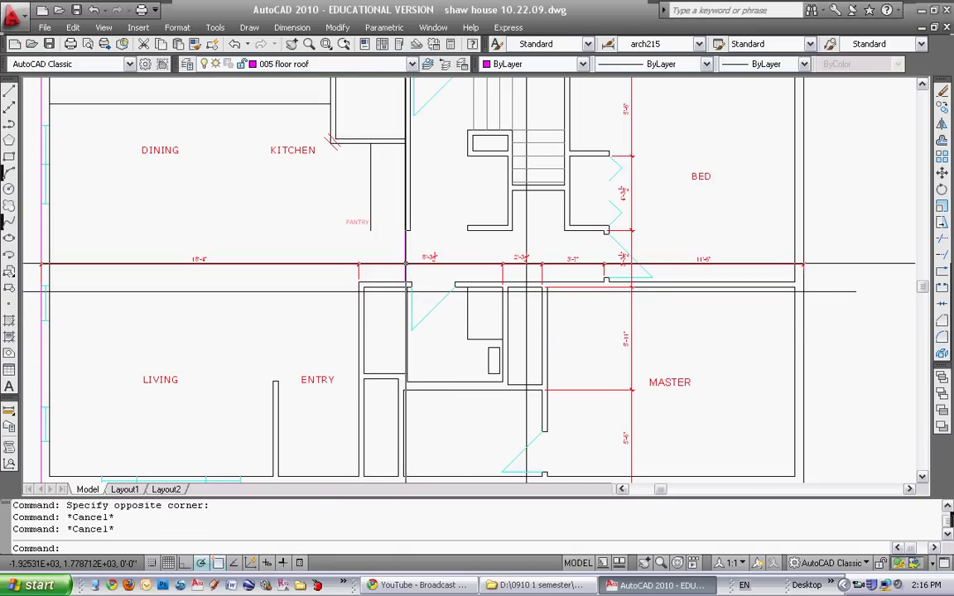
key("Escape")
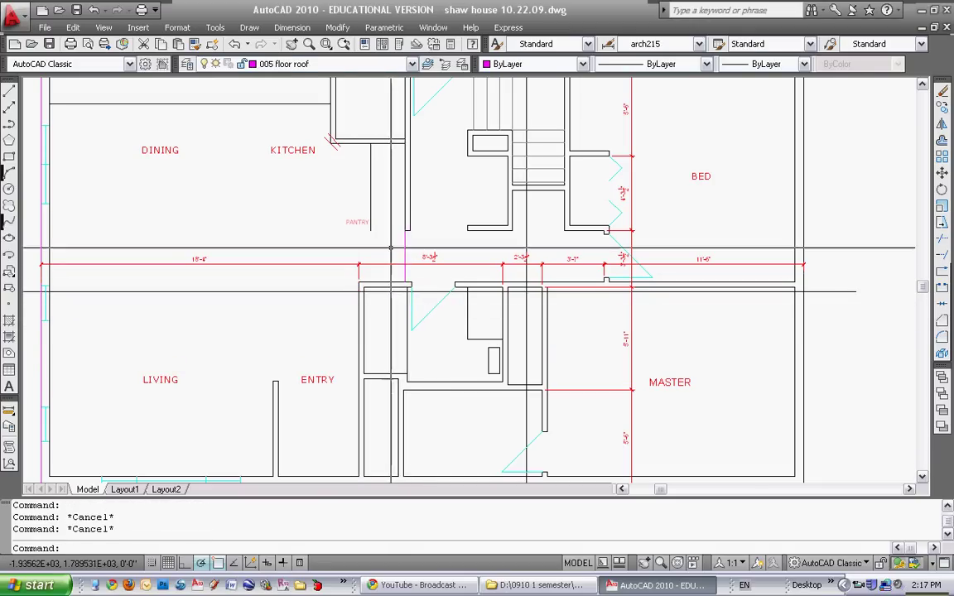
scroll(422, 184, "down", 5)
scroll(383, 265, "up", 8)
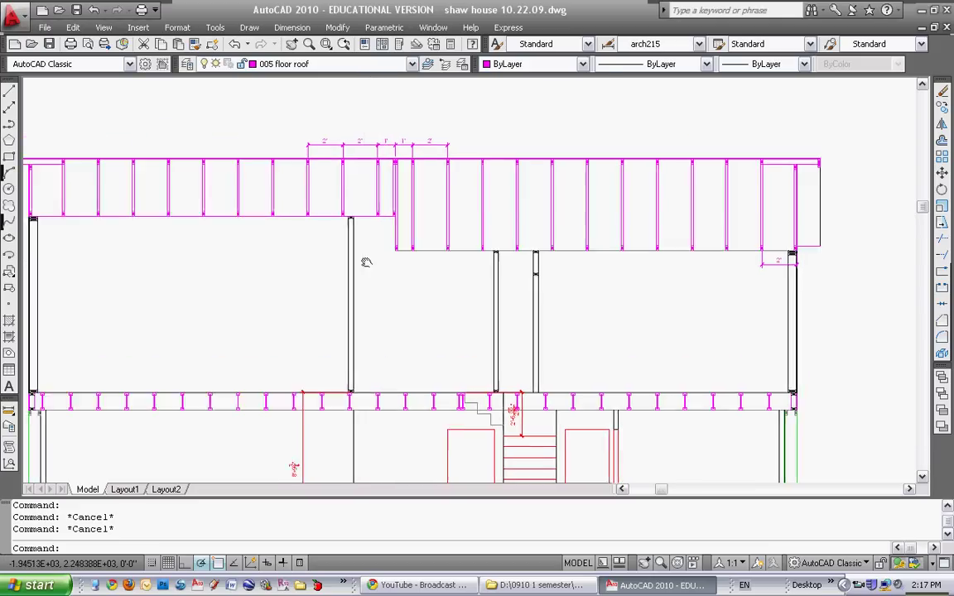
key("Escape")
Draw a line from the truss chord to the interior post and offset it 3.5
left_click(9, 92)
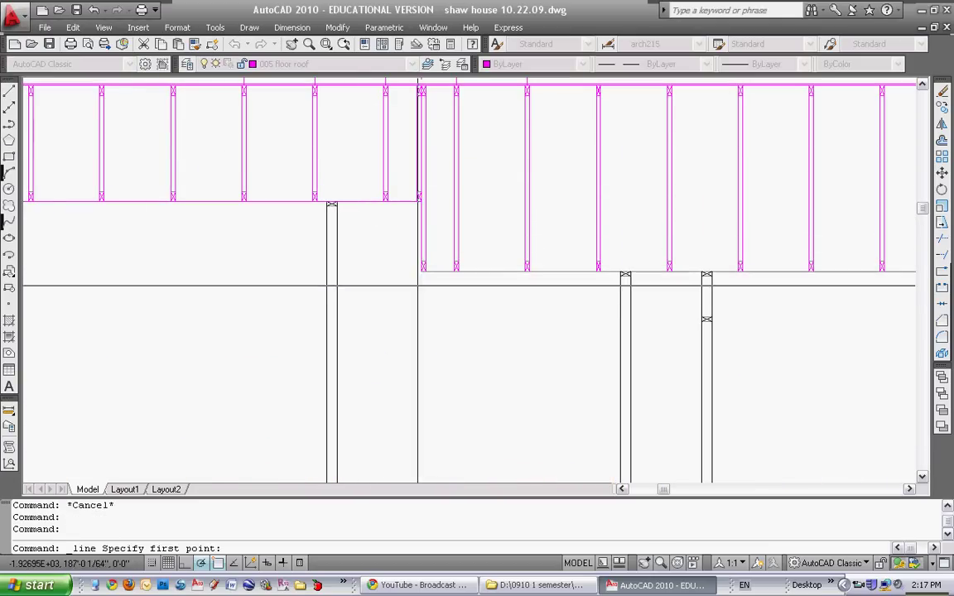
left_click(337, 271)
key("Escape")
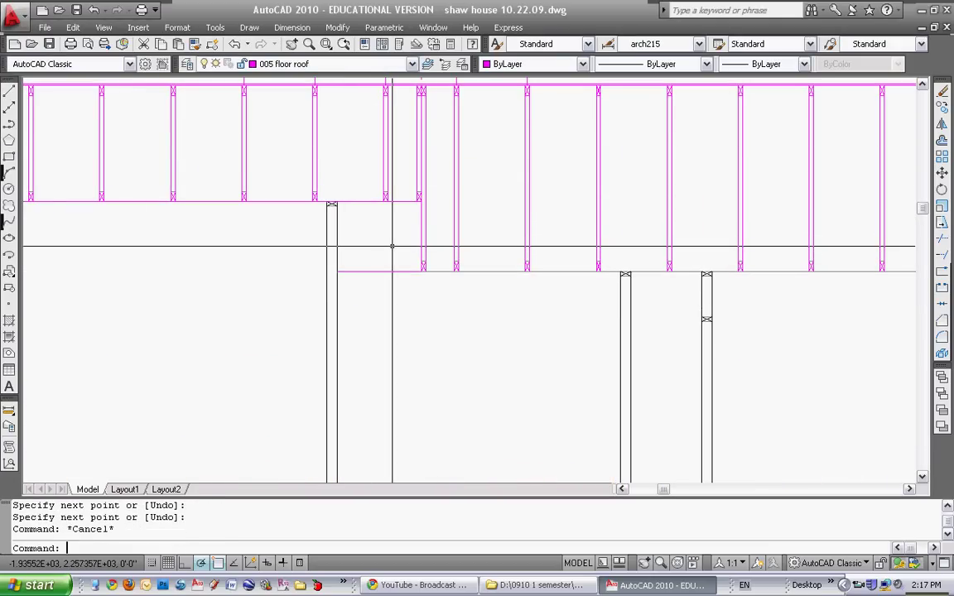
type("o")
key("Return")
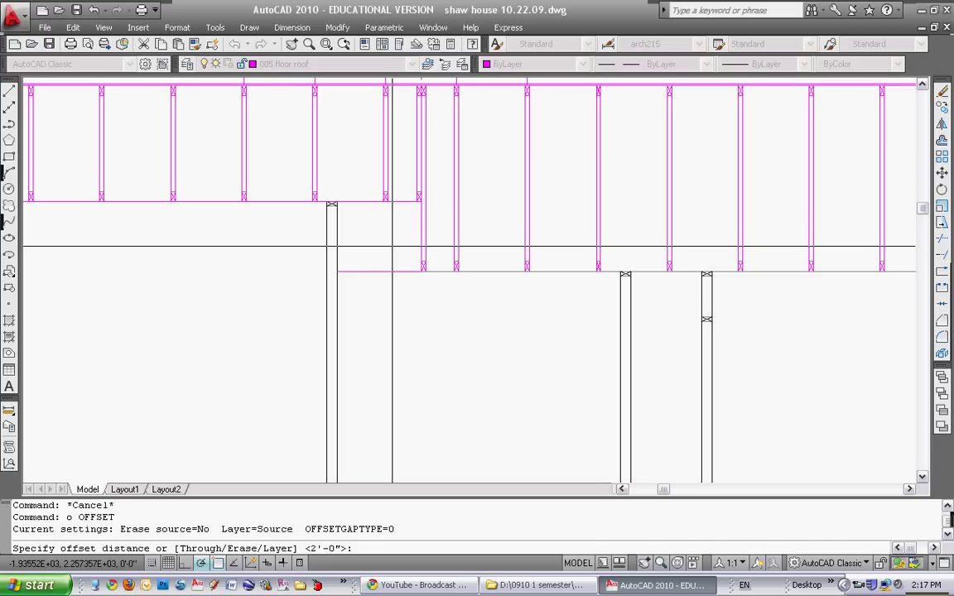
type("3.5")
key("Return")
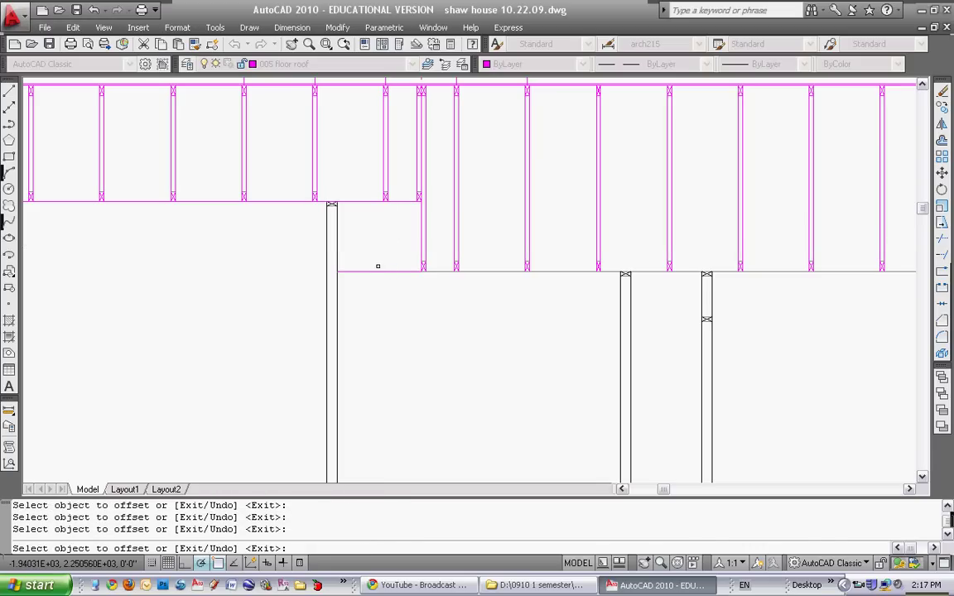
key("Escape")
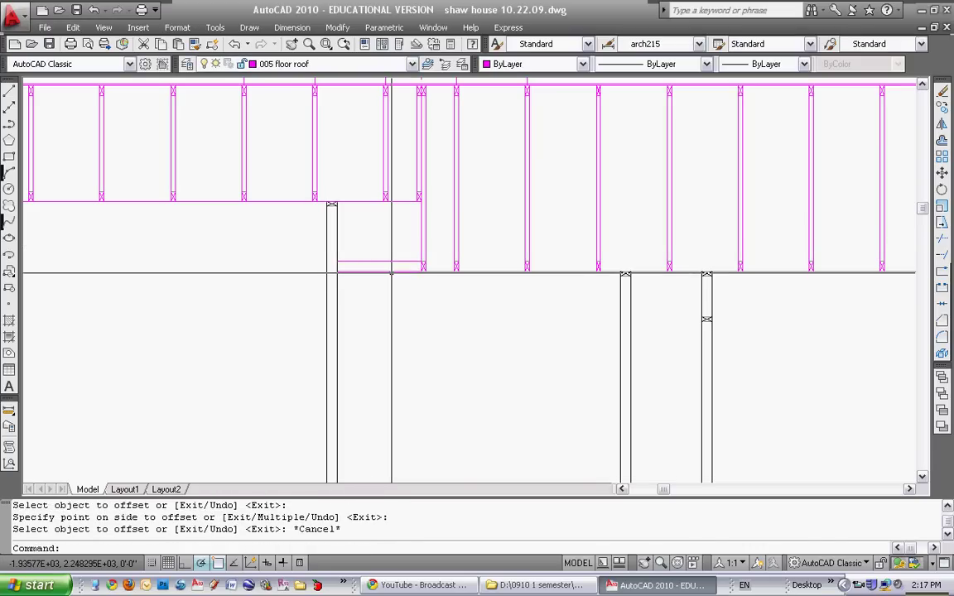
Copy the three end-block objects to the new member's far end
type("co")
key("Return")
left_click(331, 249)
left_click(430, 281)
key("Return")
scroll(398, 265, "up", 5)
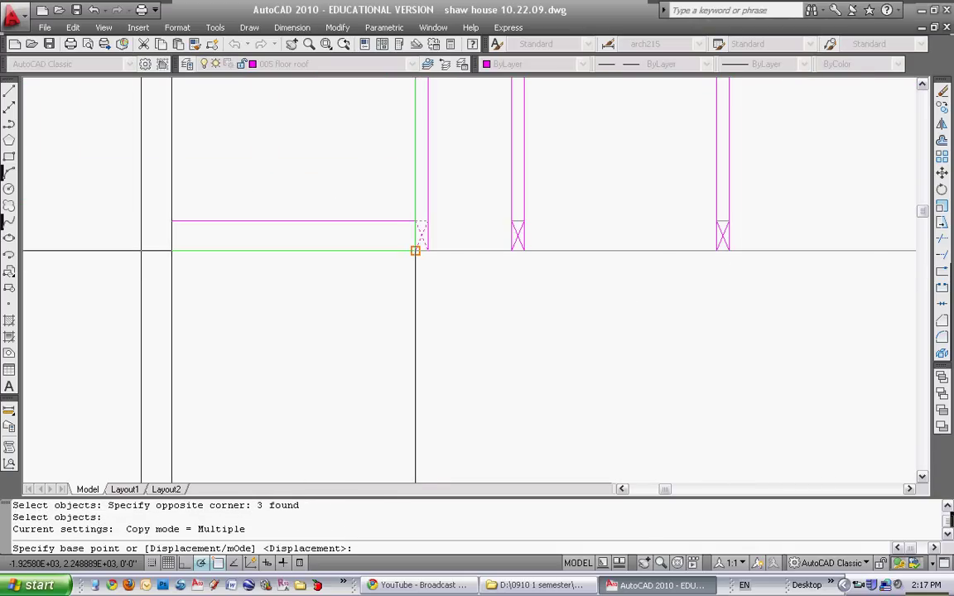
left_click(415, 250)
left_click(170, 250)
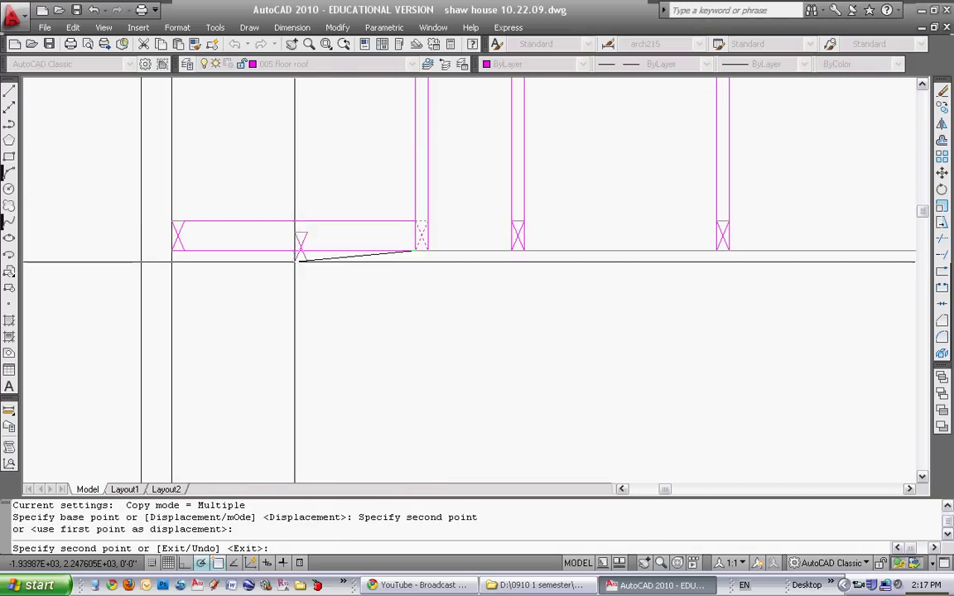
key("Escape")
Draw a short closing line across the member's end and zoom out
left_click(9, 92)
left_click(174, 222)
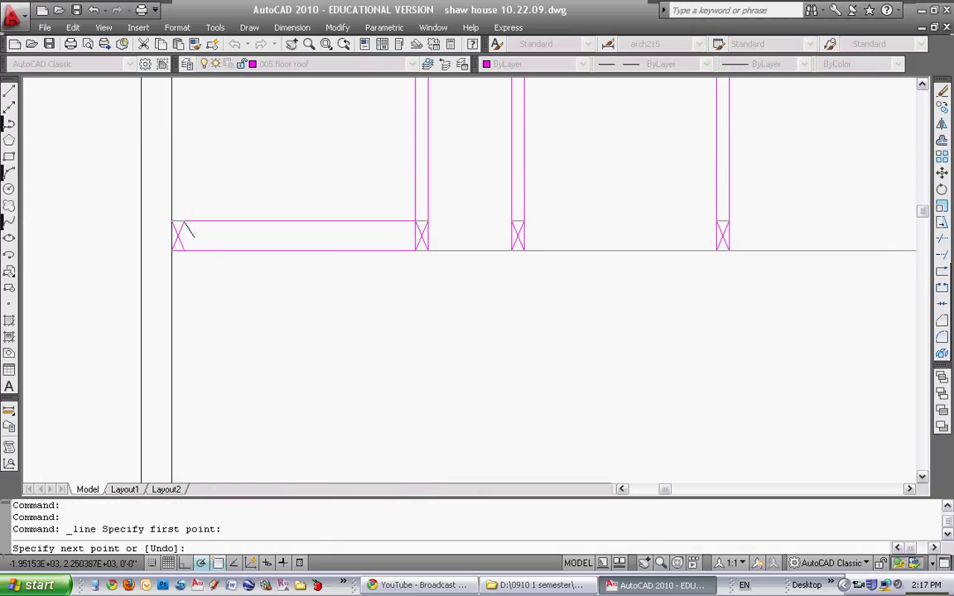
left_click(180, 249)
key("Escape")
scroll(181, 250, "down", 4)
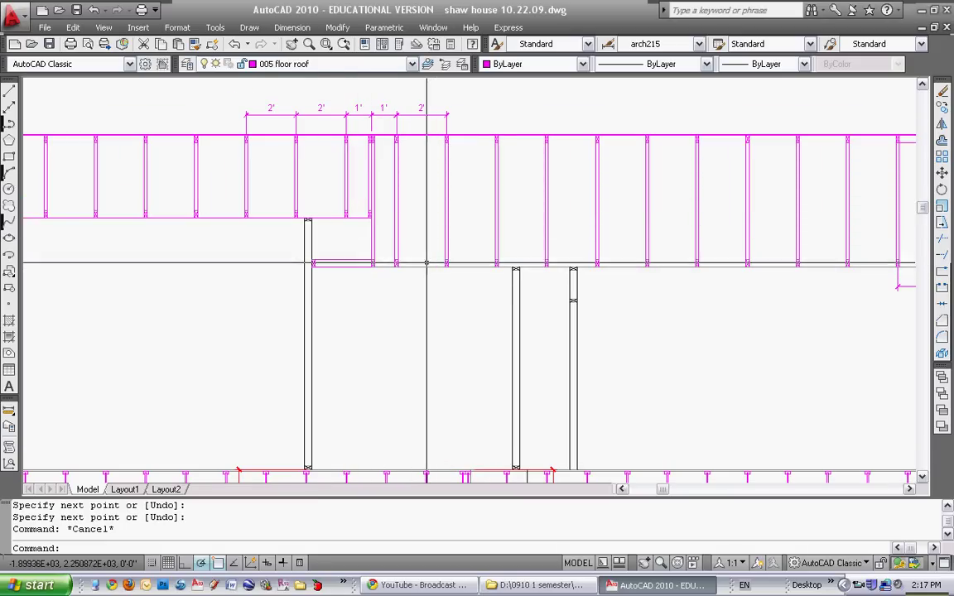
scroll(414, 258, "down", 5)
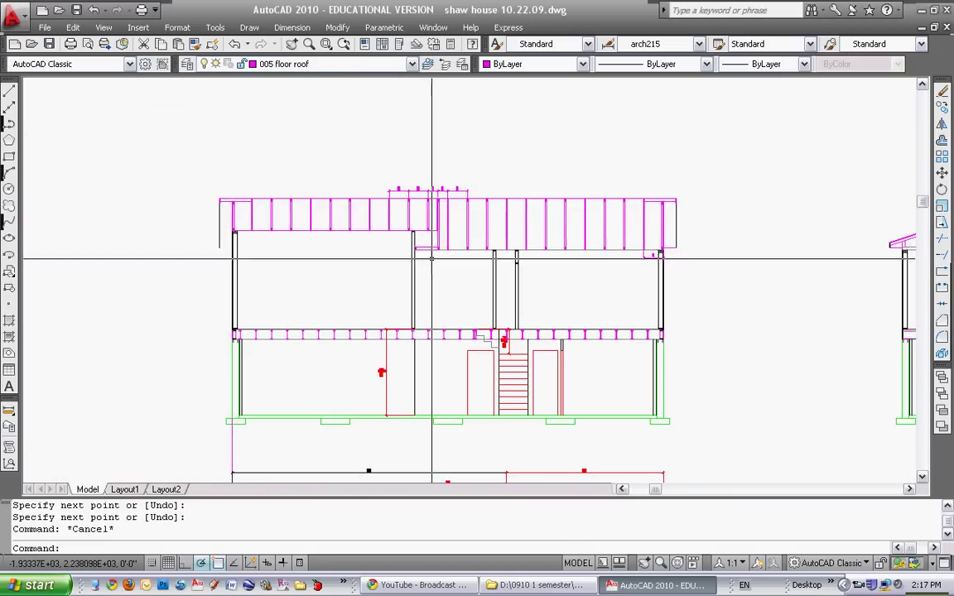
Draw a short line from the roof framing's left endpoint to the wall
scroll(266, 207, "up", 5)
left_click(9, 91)
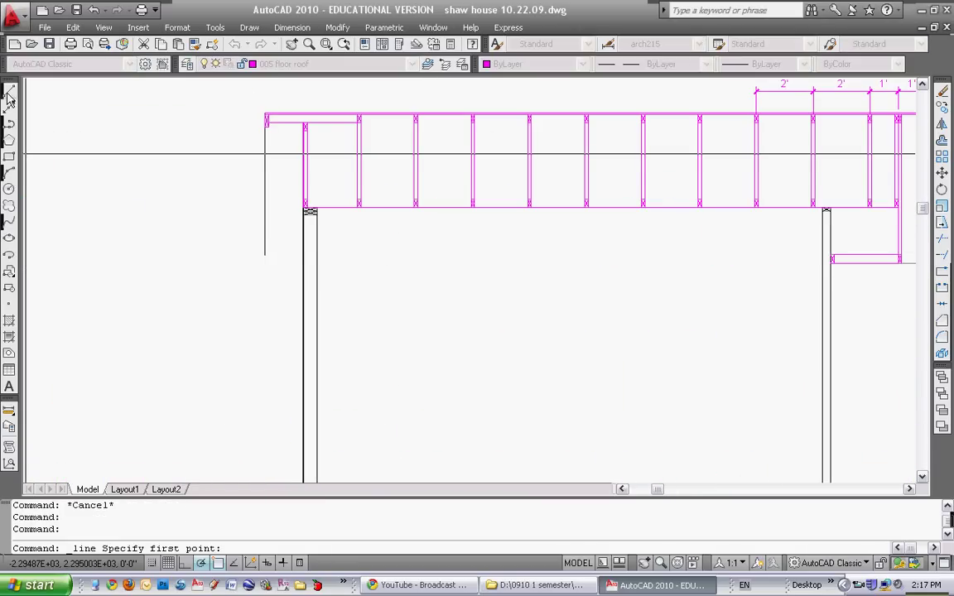
left_click(265, 256)
scroll(308, 260, "up", 3)
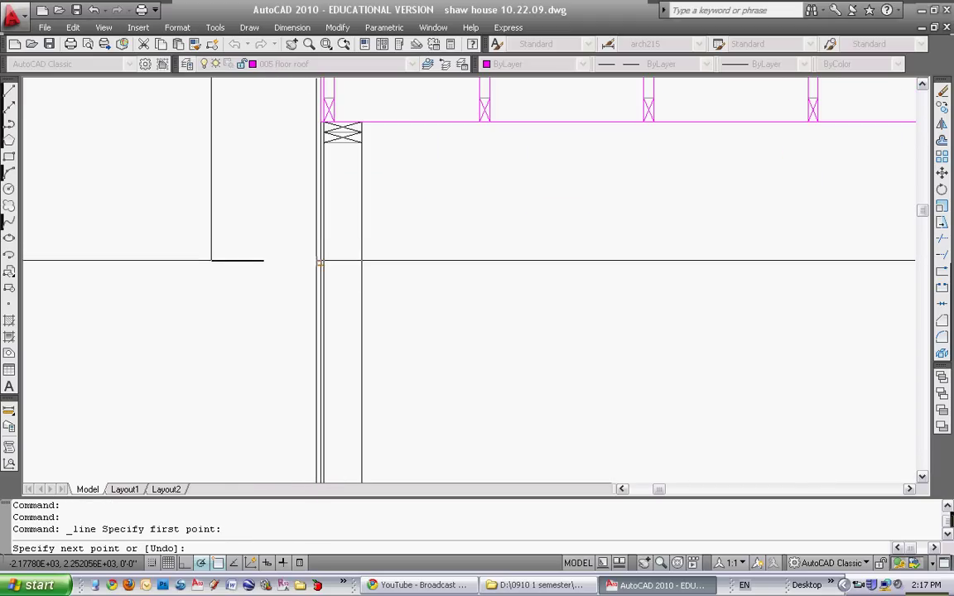
left_click(322, 259)
key("Return")
scroll(494, 255, "down", 4)
Zoom out and pan until both house elevations sit side by side
middle_click_drag(494, 255, 322, 224)
scroll(409, 223, "down", 3)
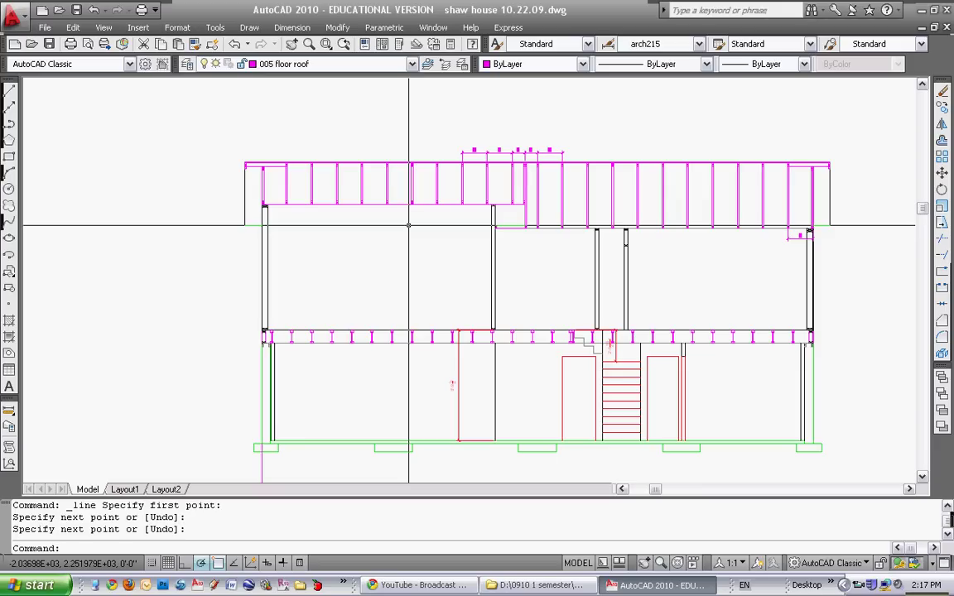
scroll(447, 252, "down", 2)
middle_click_drag(447, 252, 141, 217)
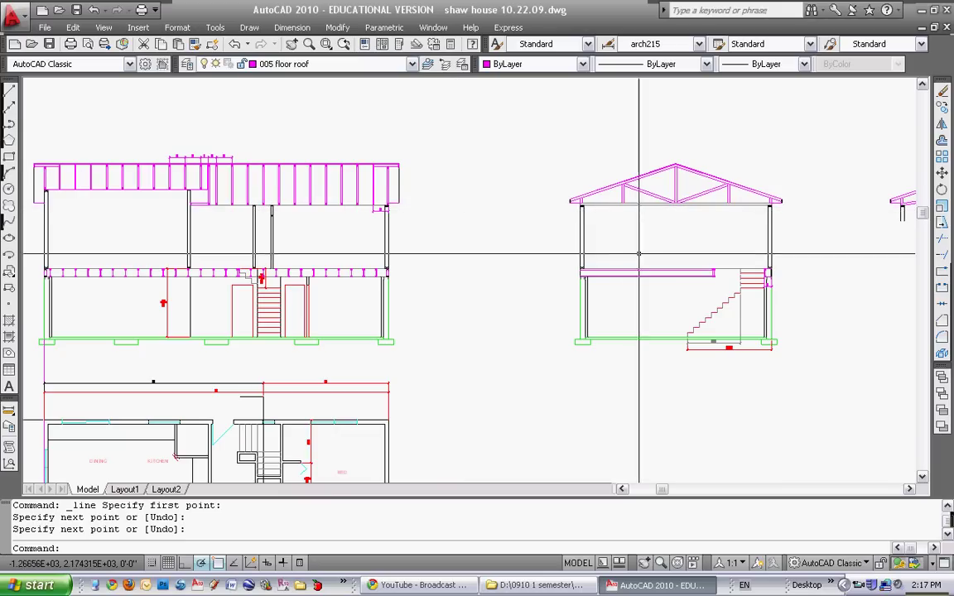
Zoom and pan in on the 2' and 1' spacing dimensions above the trusses
mouse_move(862, 236)
middle_mouse_down()
mouse_move(505, 236)
mouse_move(247, 222)
middle_mouse_up()
scroll(504, 236, "down", 2)
scroll(437, 202, "up", 3)
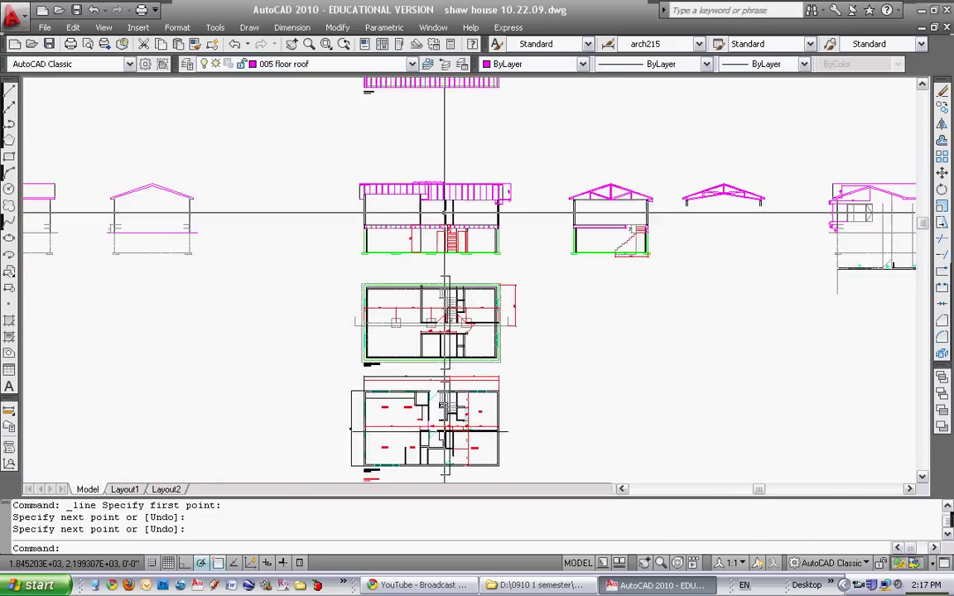
scroll(371, 211, "up", 1)
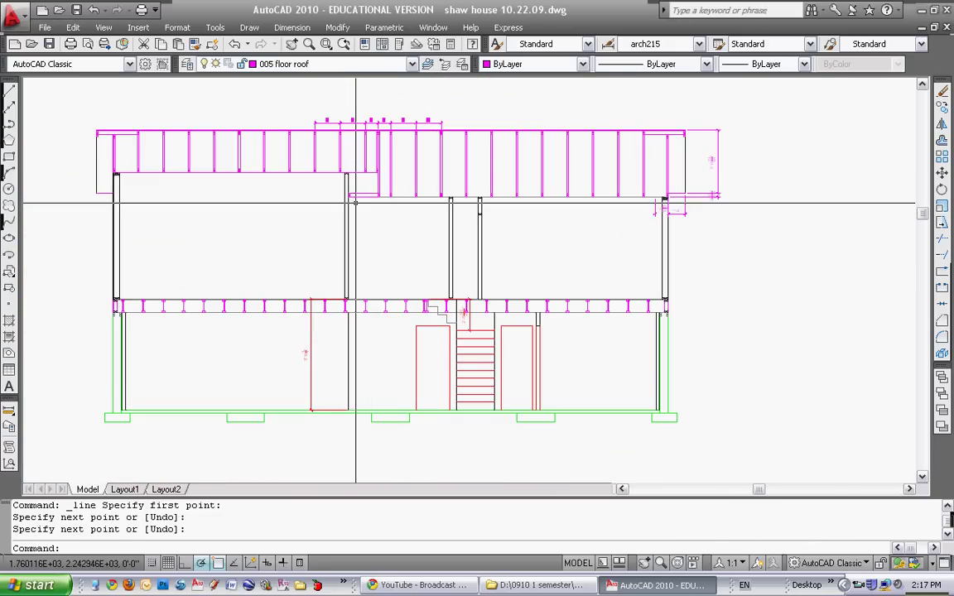
scroll(264, 206, "down", 5)
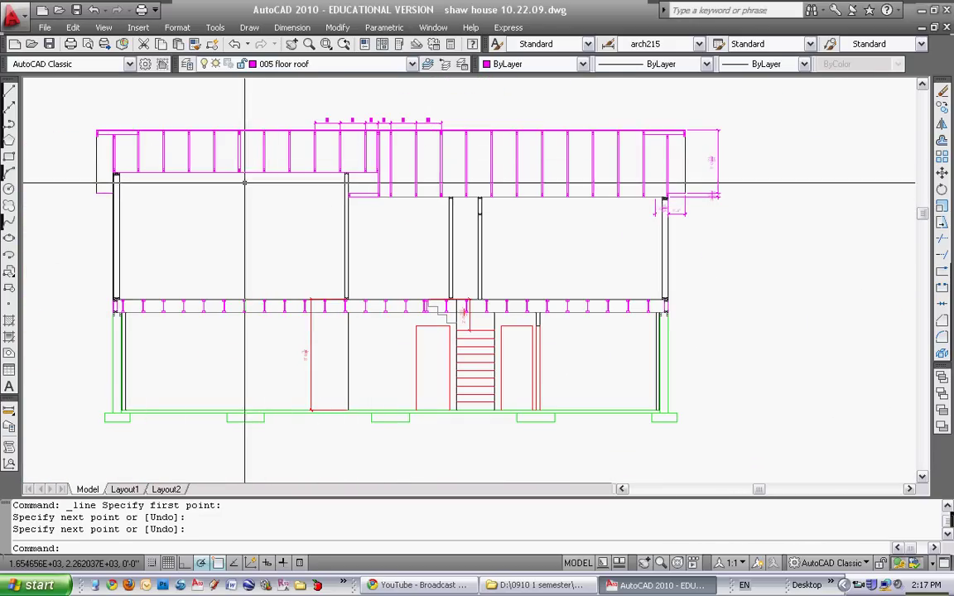
scroll(261, 230, "up", 8)
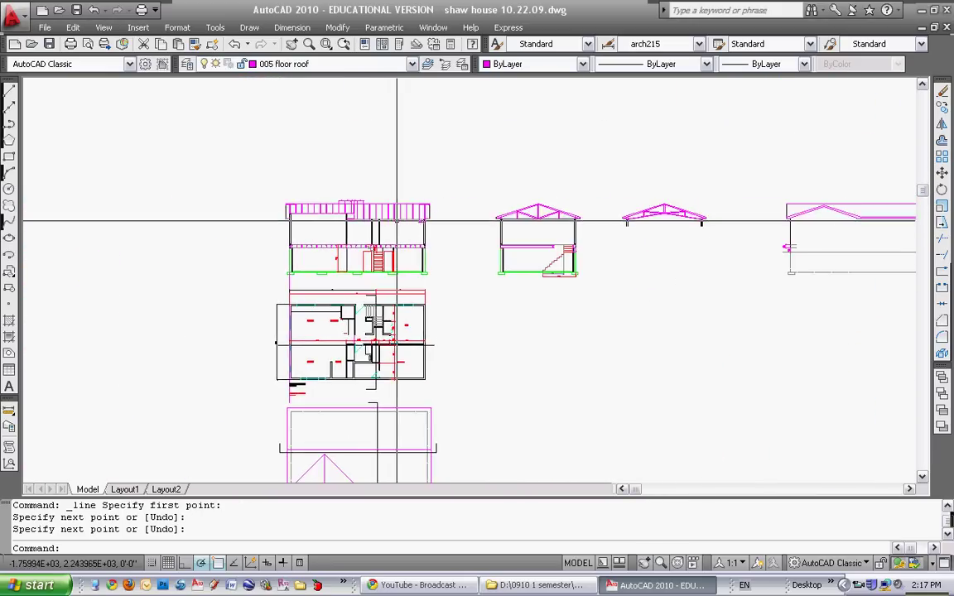
middle_click_drag(470, 215, 521, 206)
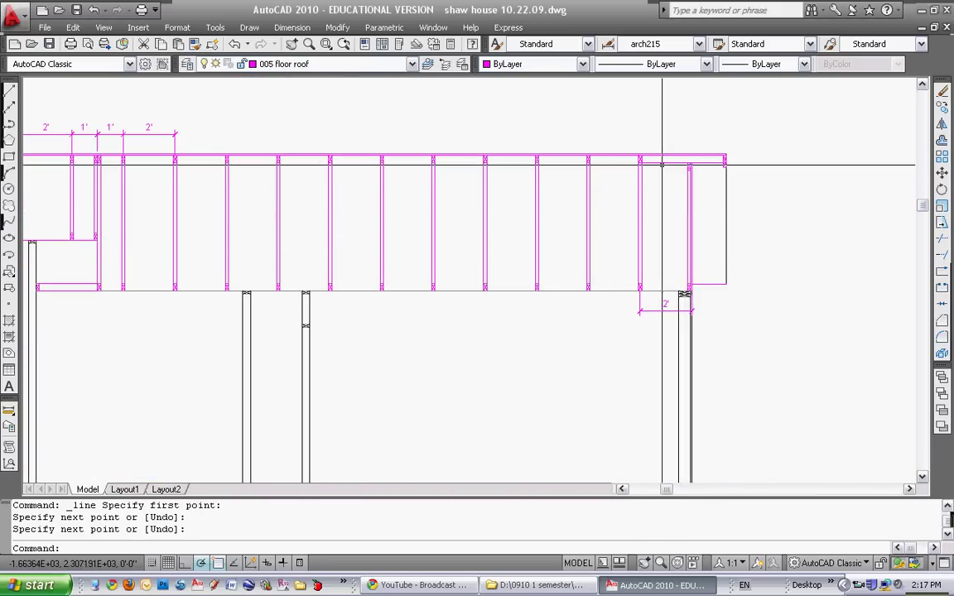
scroll(548, 273, "down", 2)
scroll(547, 273, "down", 3)
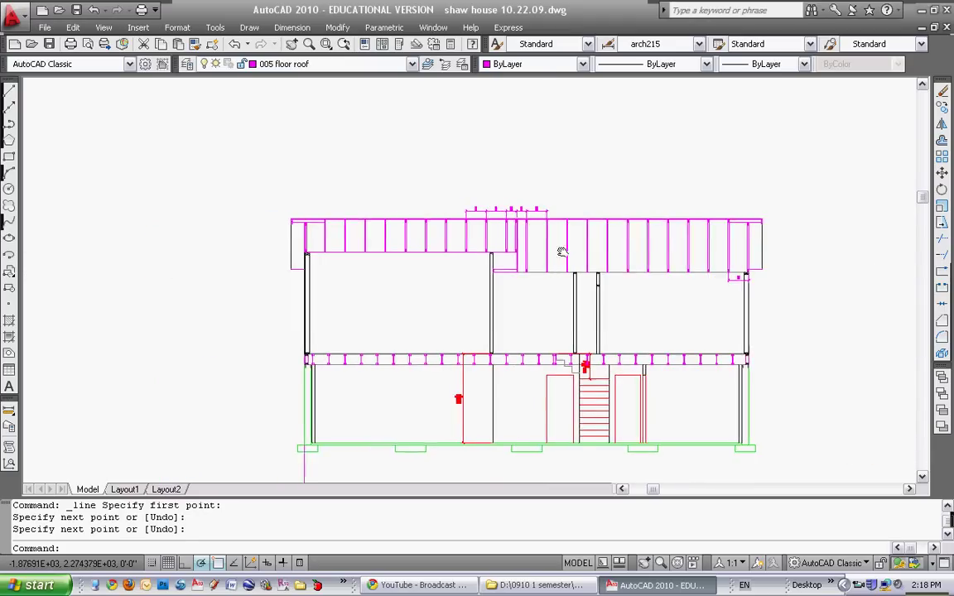
scroll(622, 190, "up", 5)
middle_click_drag(622, 190, 582, 253)
Erase the five 2' and 1' spacing dimensions with a crossing window, then zoom out
type("e")
key("Return")
left_click(387, 141)
key("Return")
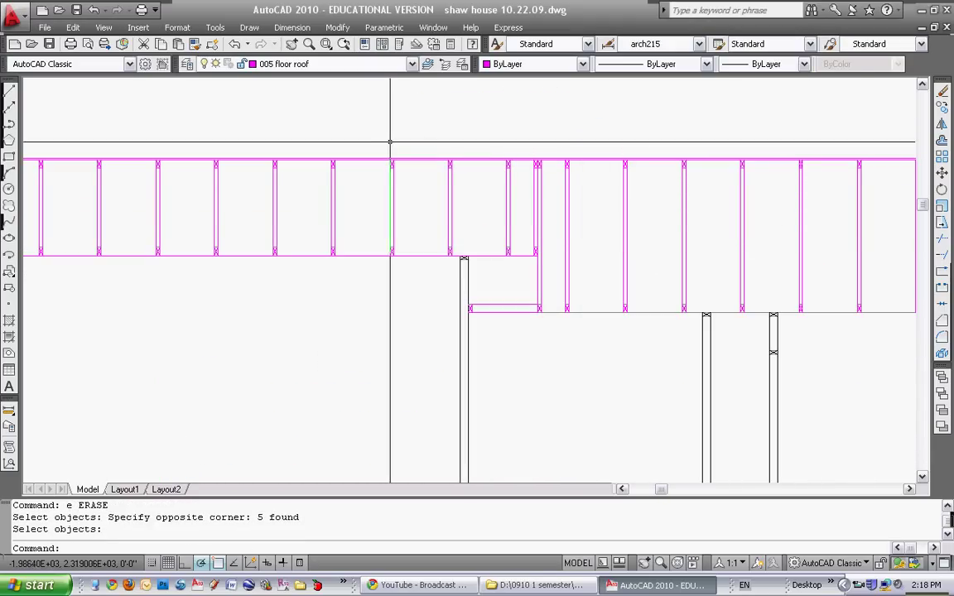
key("Escape")
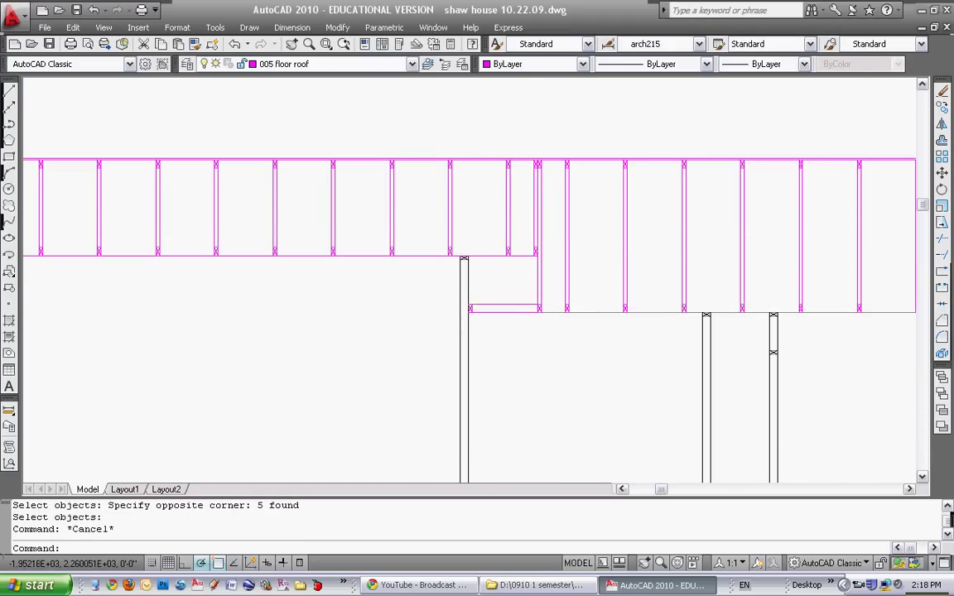
scroll(495, 311, "down", 2)
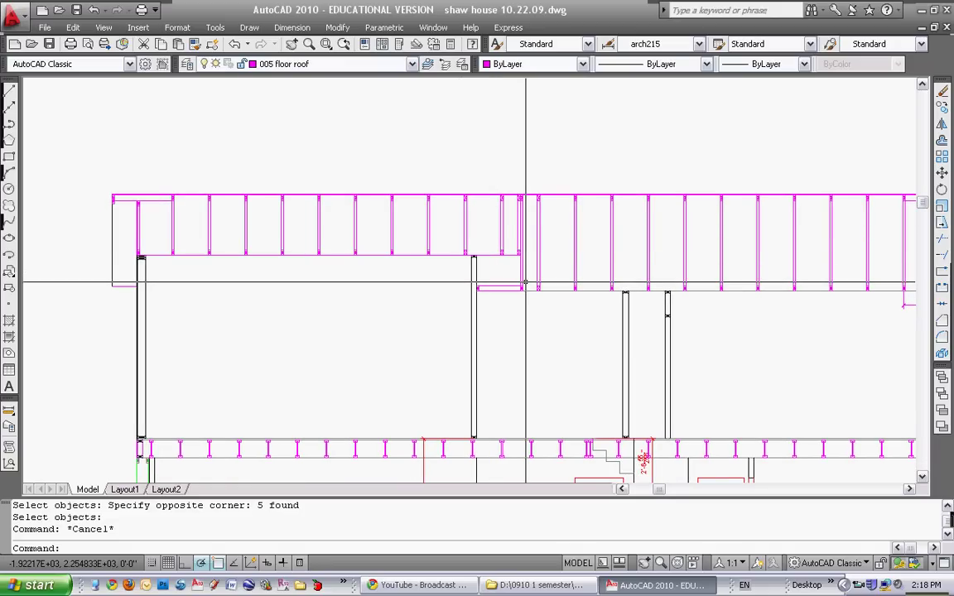